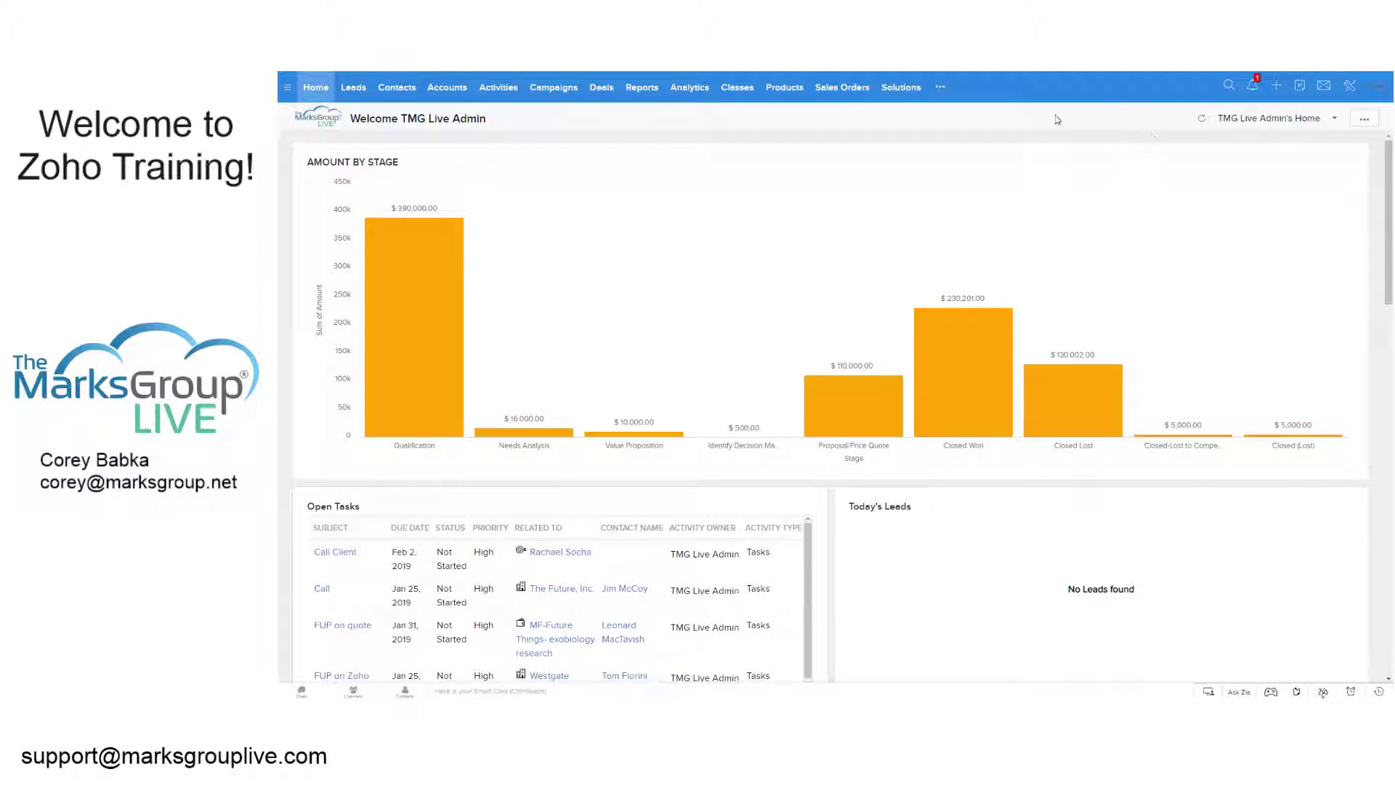
# Open the Chop Shop lead record and look over its Lead Information fields
pyautogui.click(359, 90)
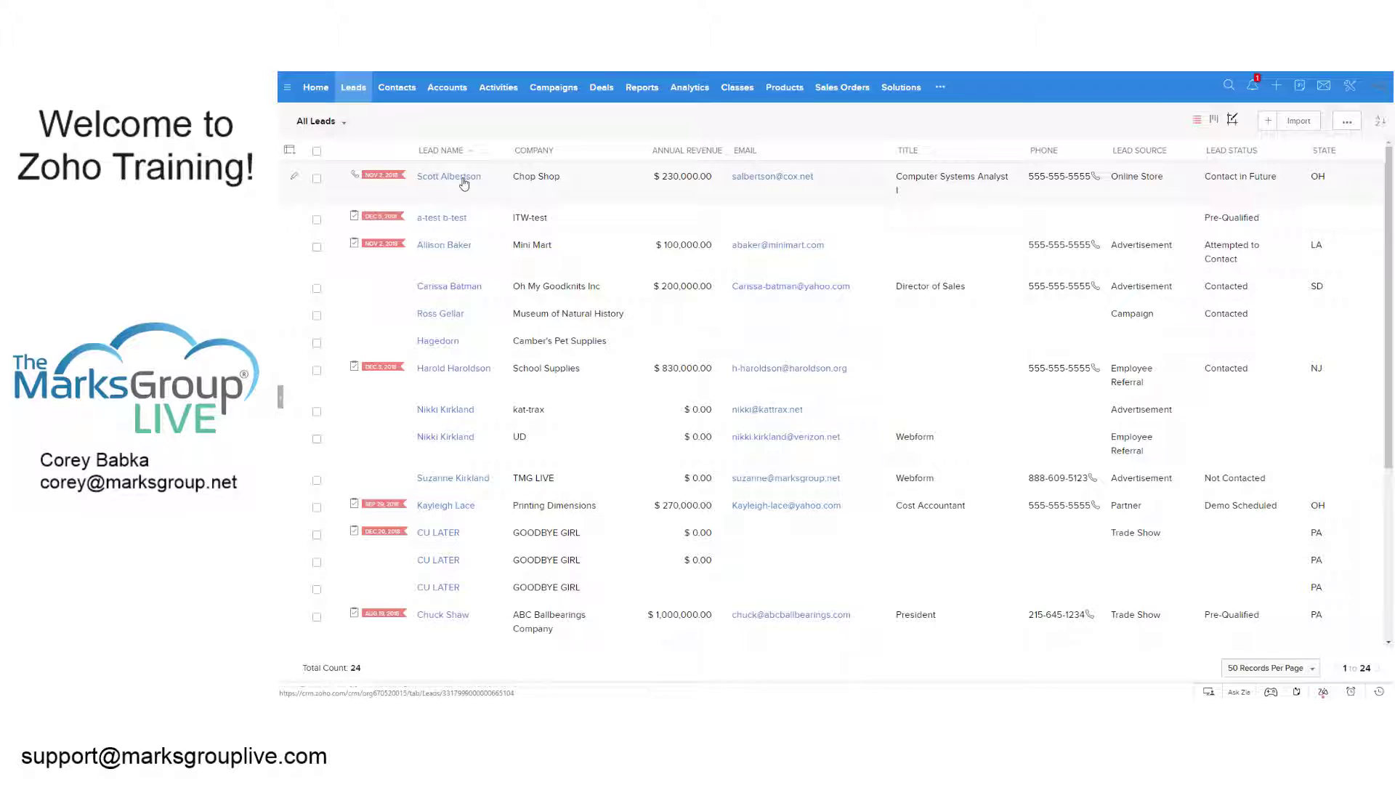
pyautogui.click(464, 183)
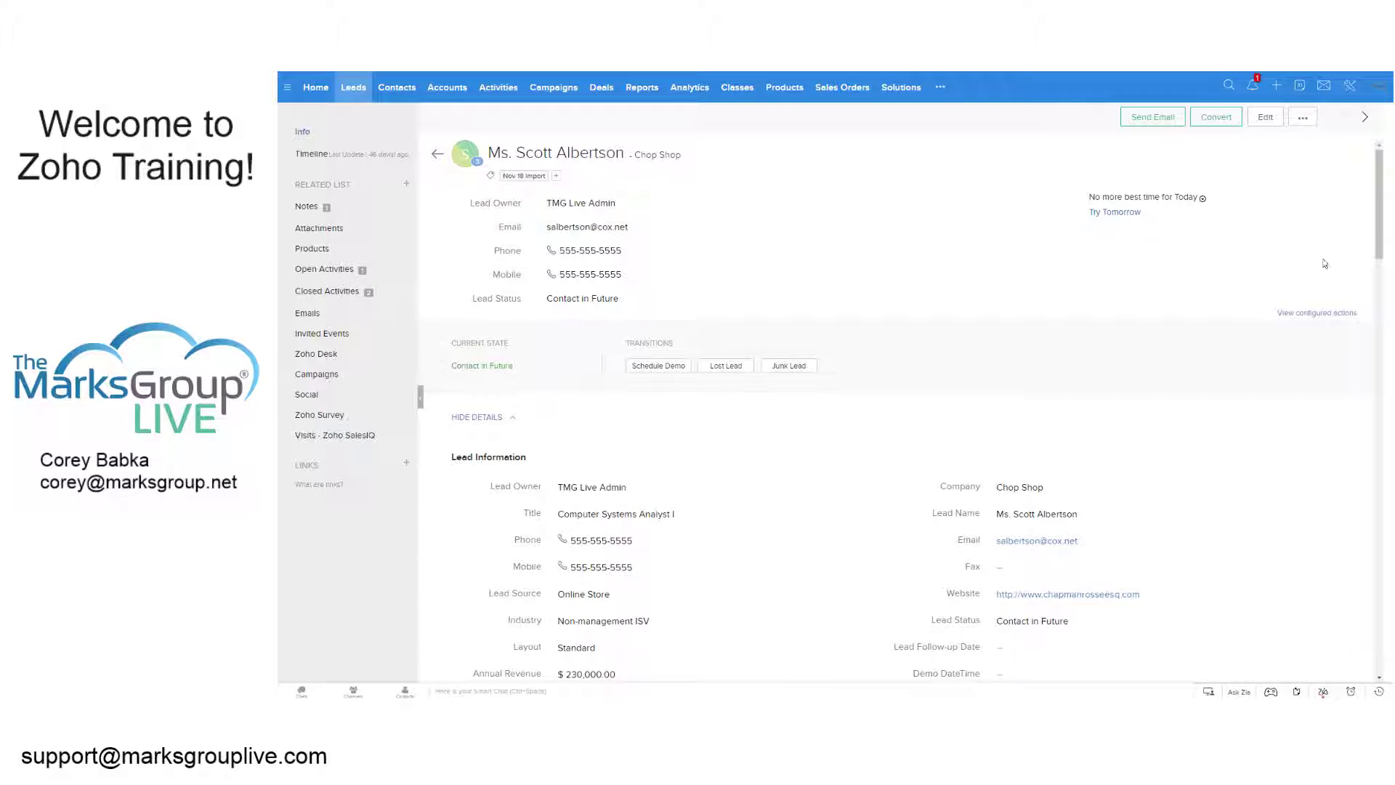
pyautogui.scroll(-3, 1378, 263)
pyautogui.moveTo(1378, 263); pyautogui.dragTo(1379, 274)
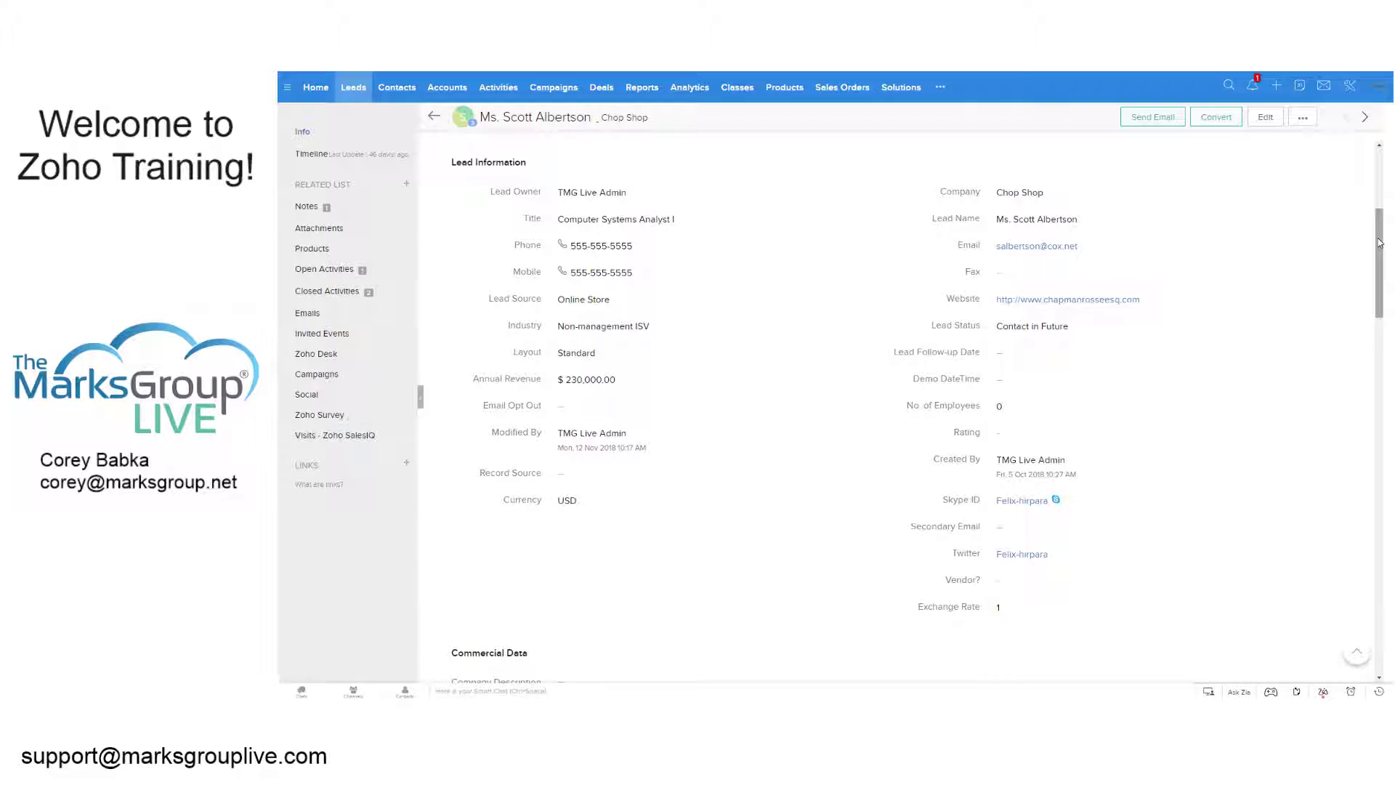
pyautogui.moveTo(1380, 244); pyautogui.dragTo(1379, 181)
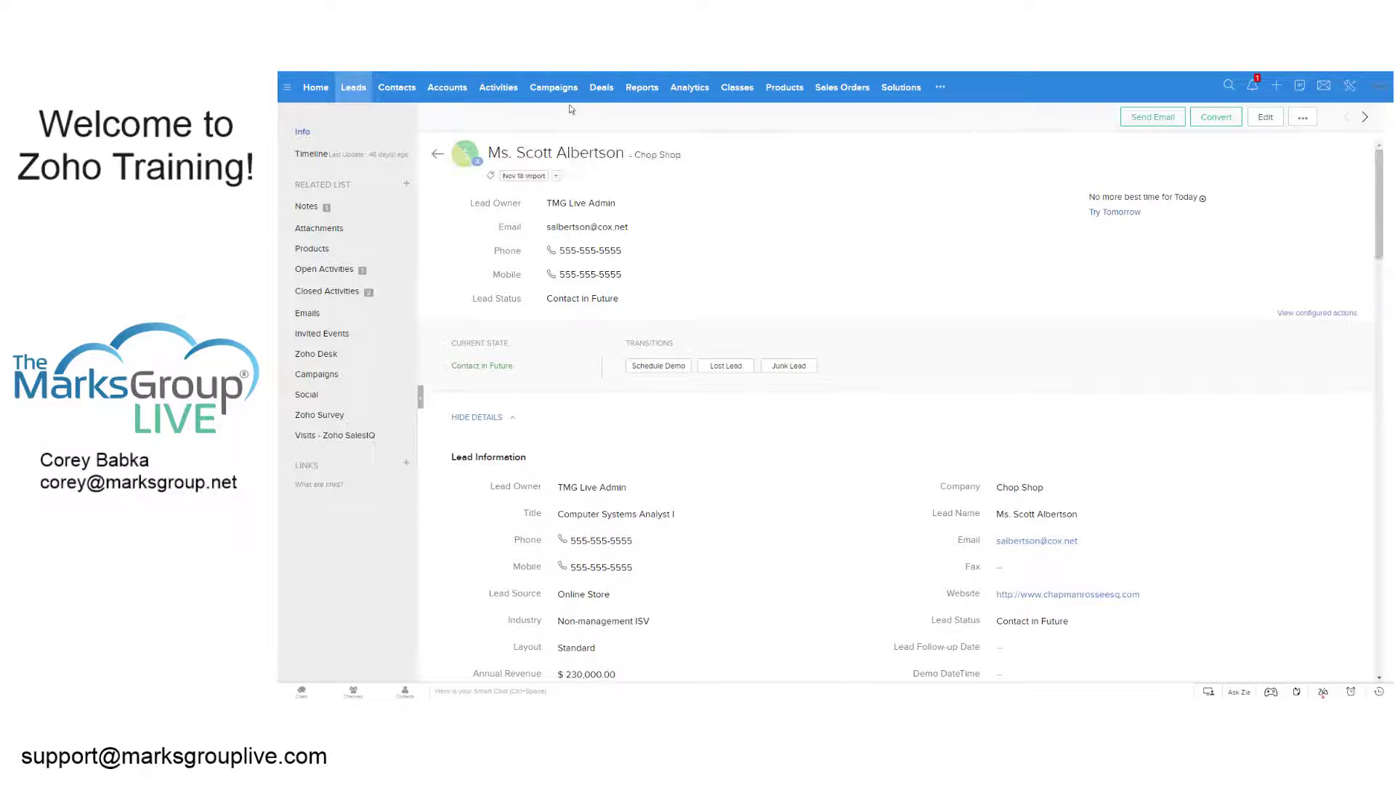
# Open the Bill's Boats account record and view its Account Information and Address Information
pyautogui.click(441, 90)
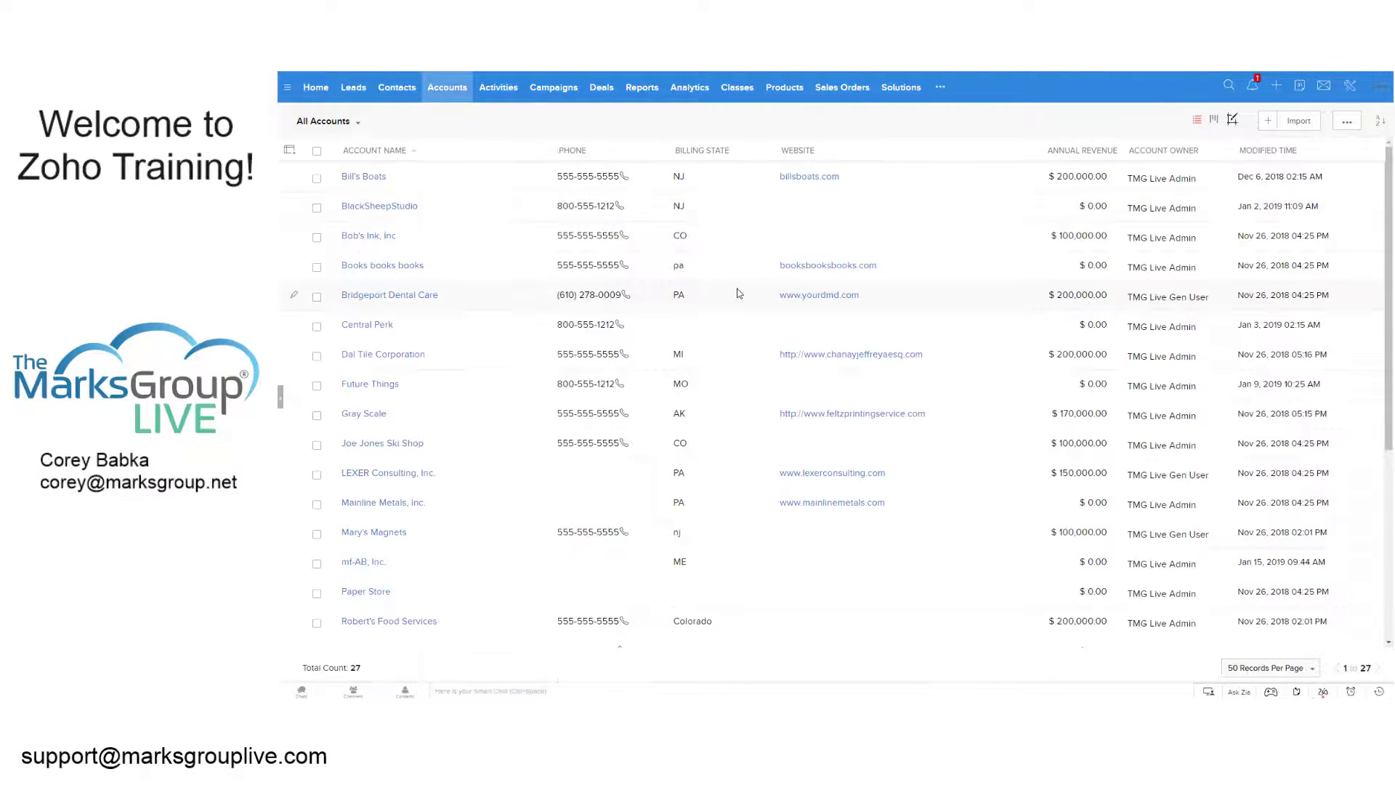
pyautogui.click(359, 176)
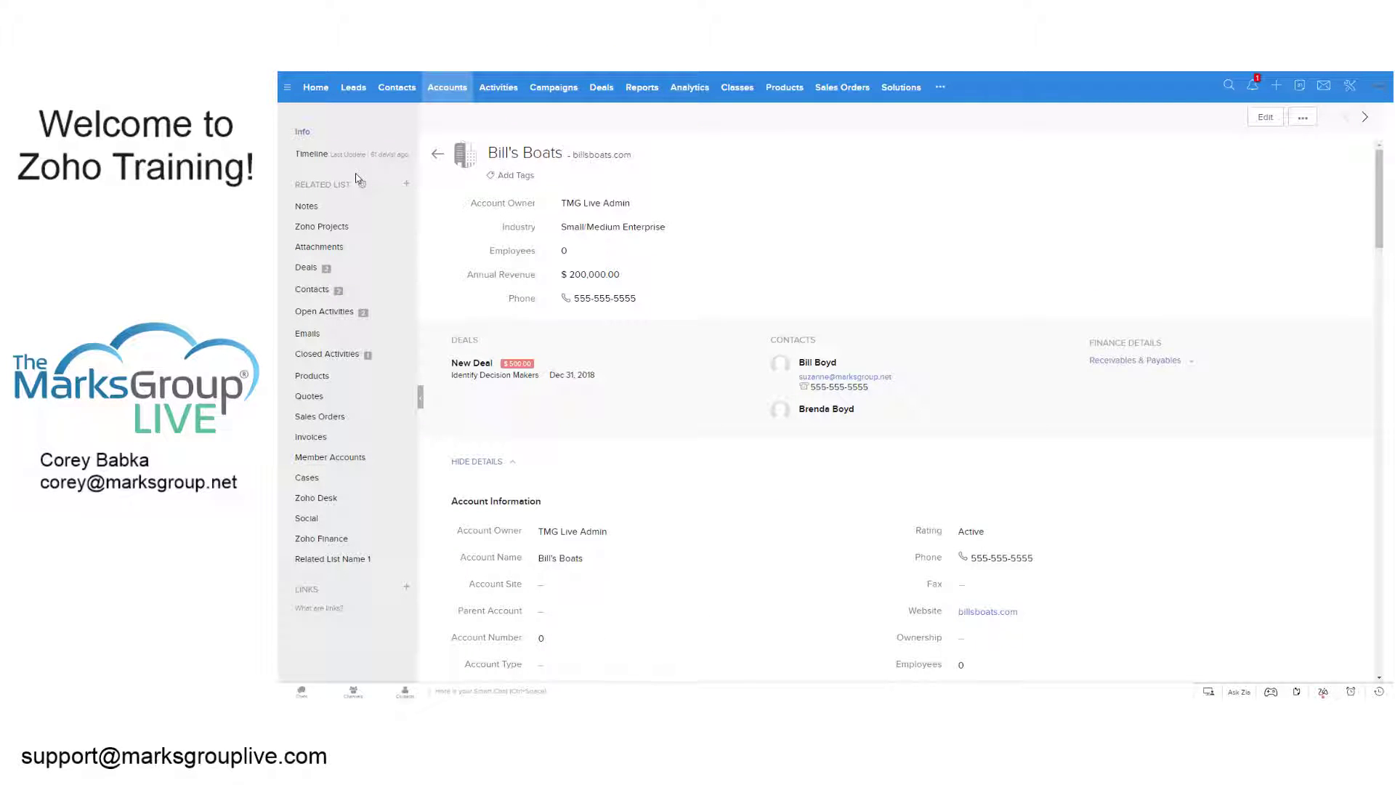
pyautogui.moveTo(1376, 196); pyautogui.dragTo(1370, 267)
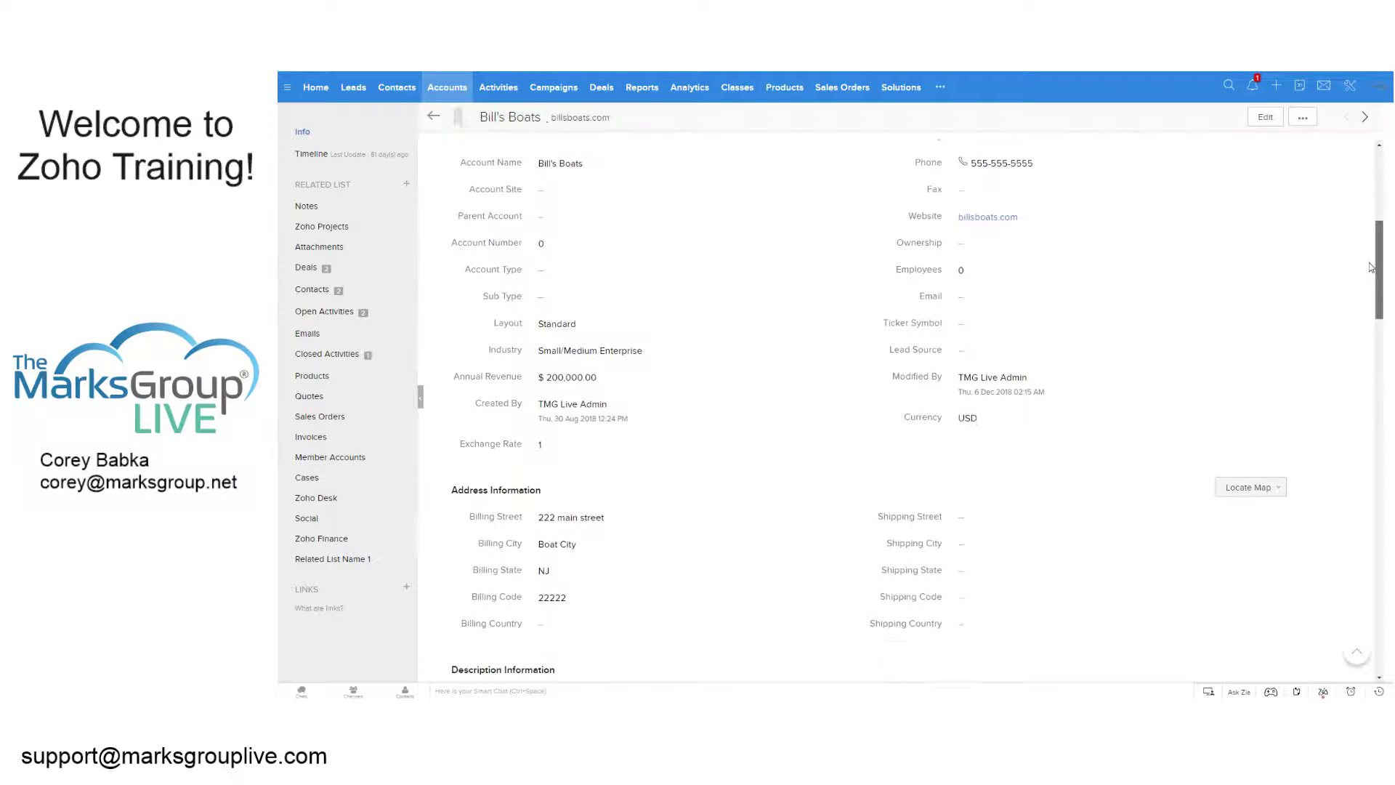
# Look through the available Account Type options on the Bill's Boats record without choosing one
pyautogui.click(710, 273)
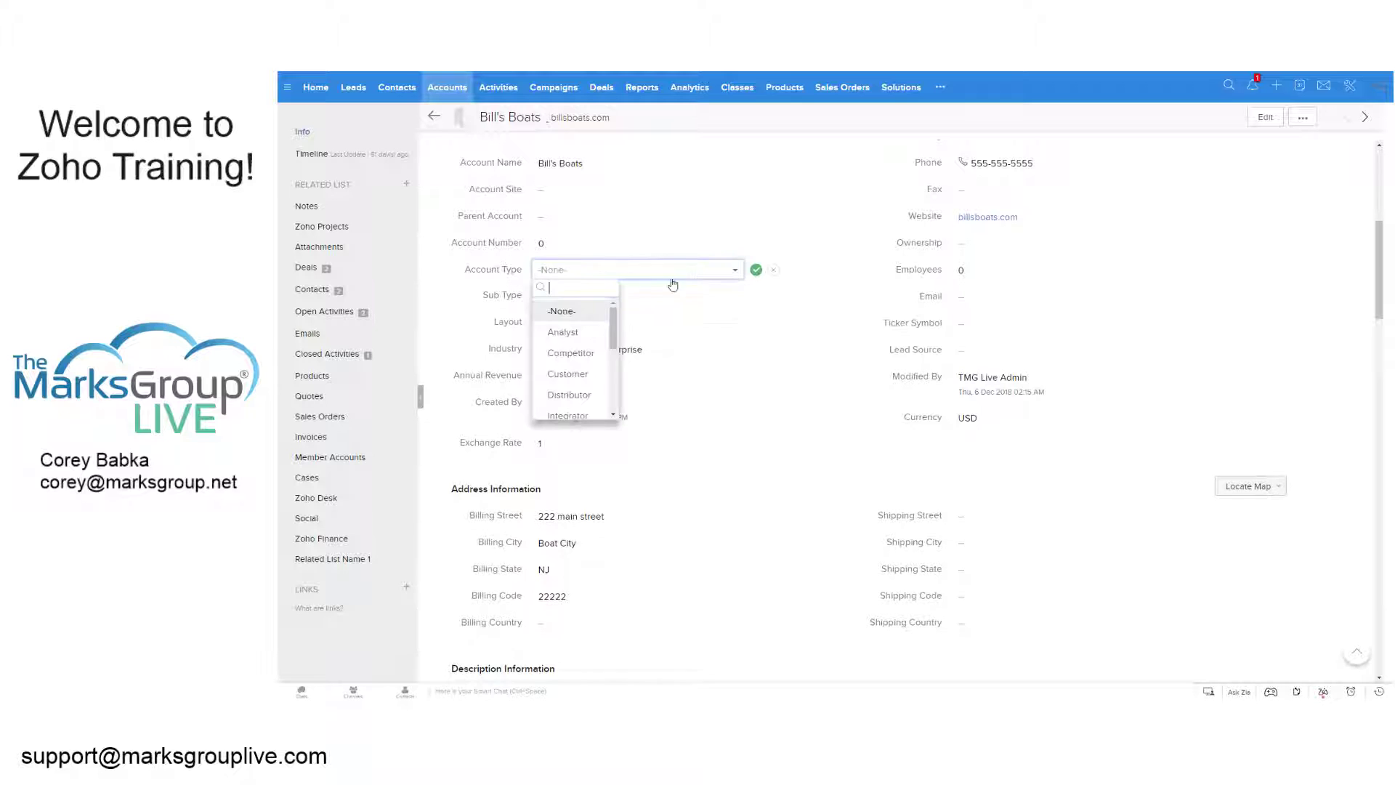
pyautogui.moveTo(613, 330); pyautogui.dragTo(614, 389)
pyautogui.click(1175, 280)
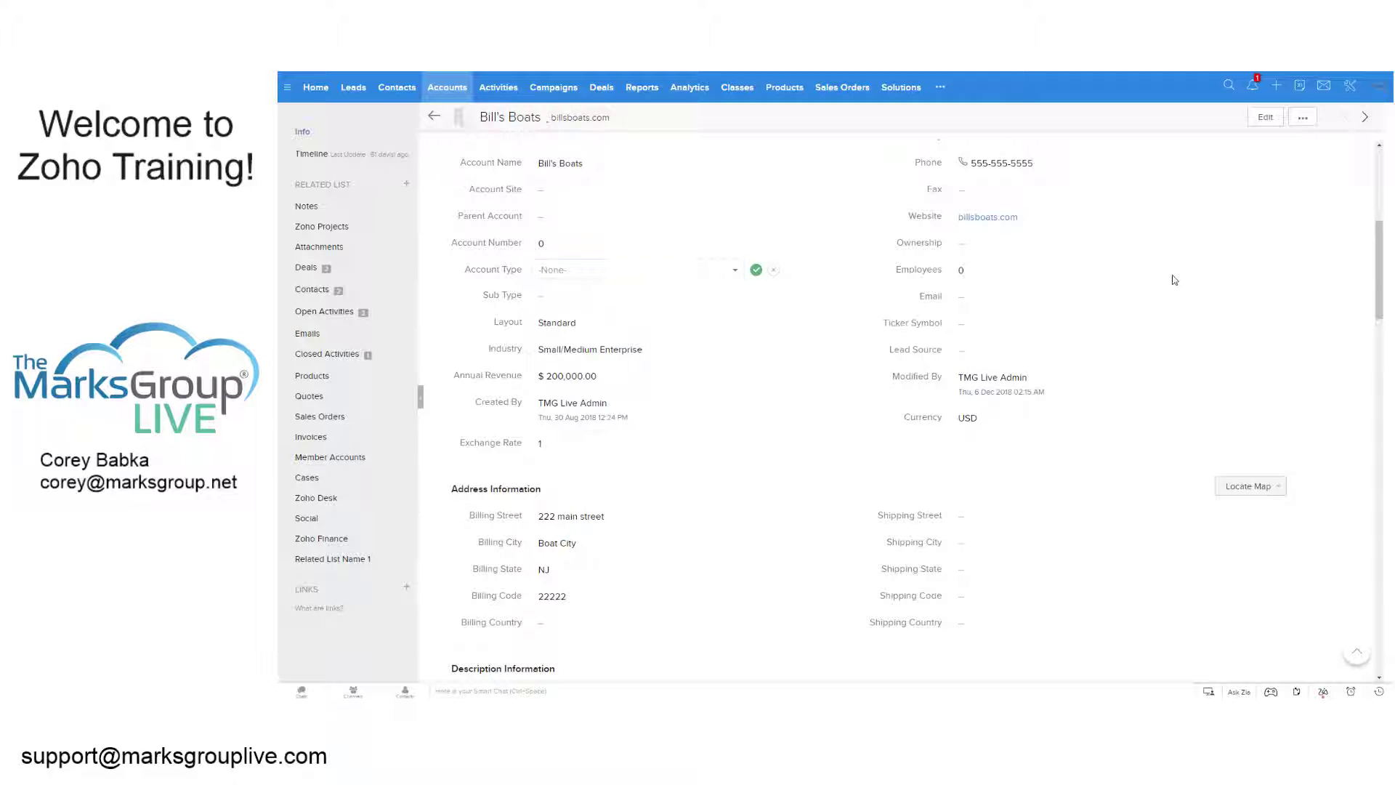
pyautogui.moveTo(1371, 263); pyautogui.dragTo(1338, 219)
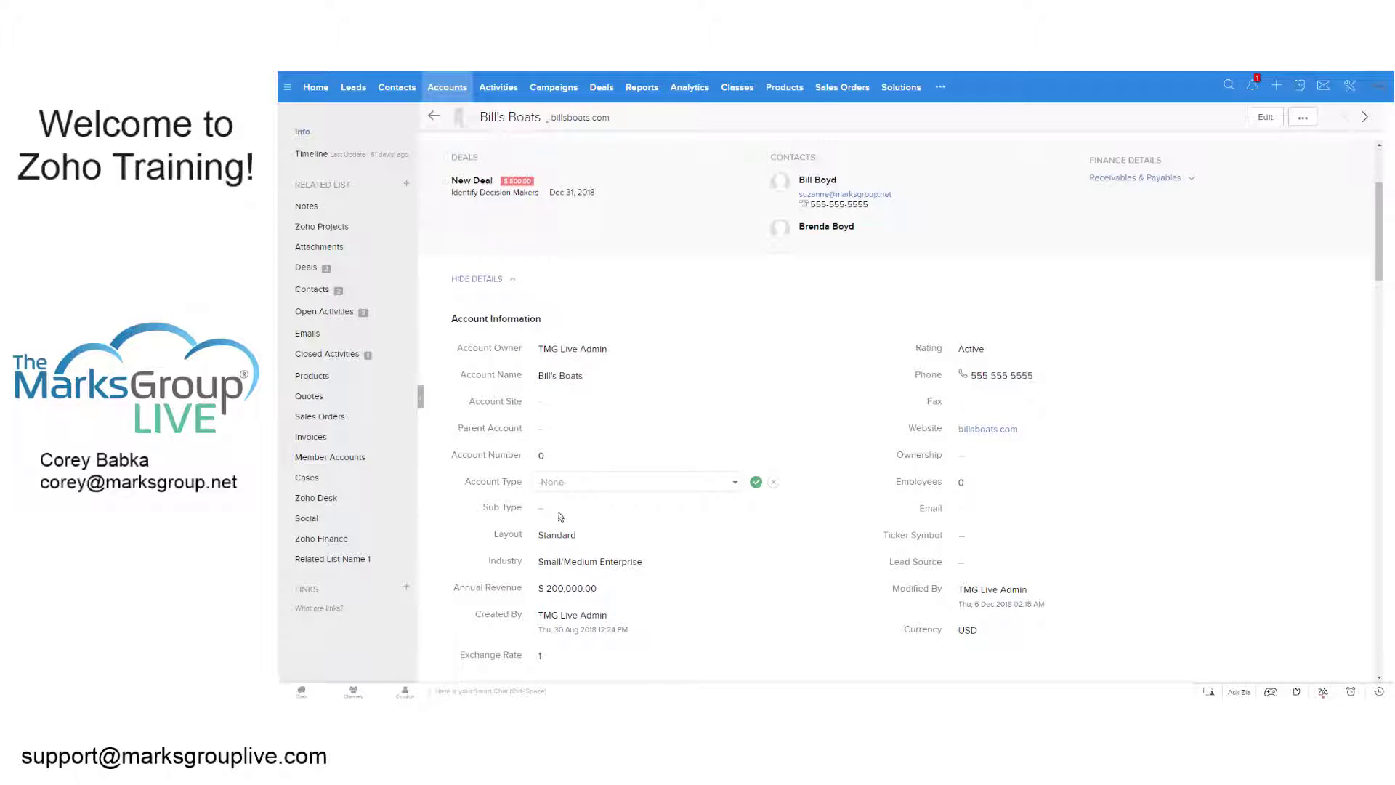
pyautogui.click(600, 483)
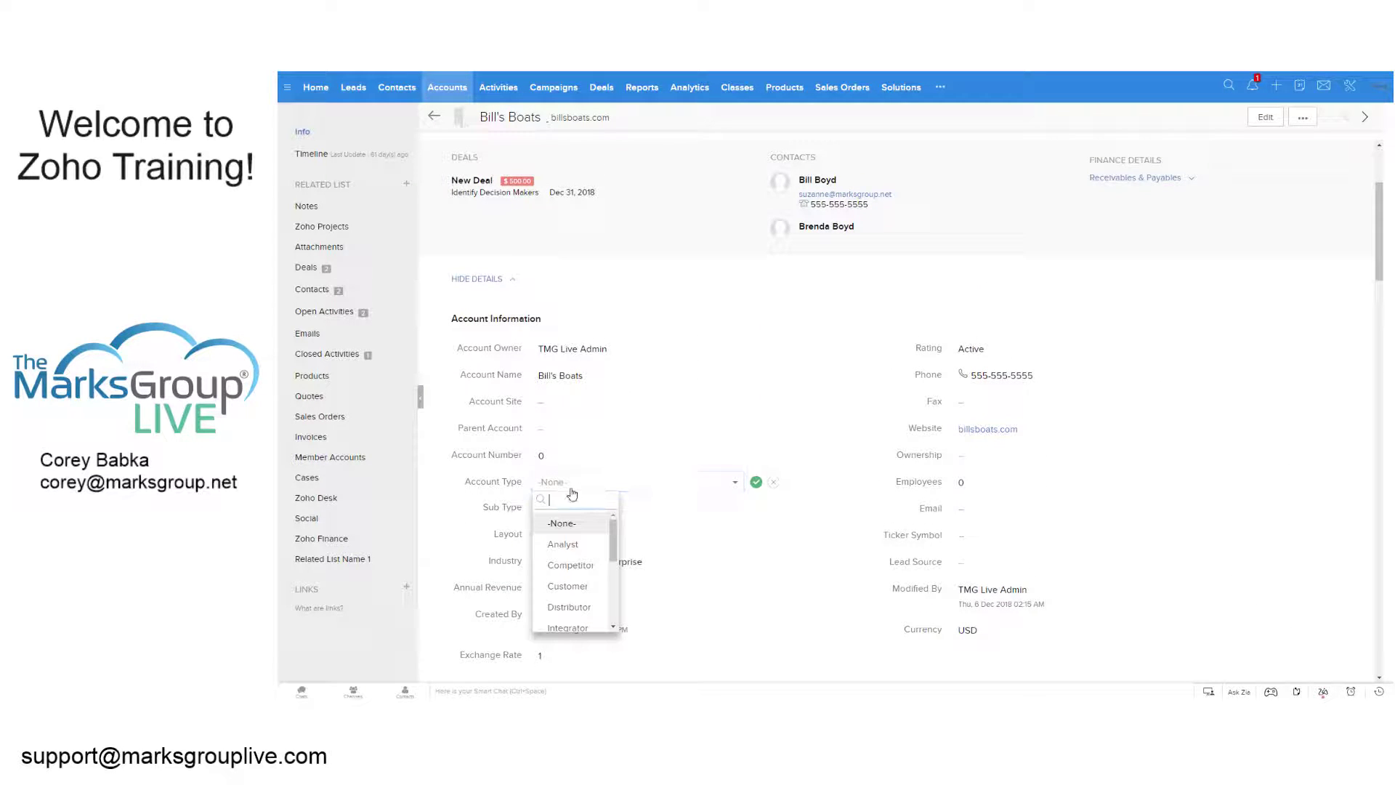
pyautogui.click(655, 435)
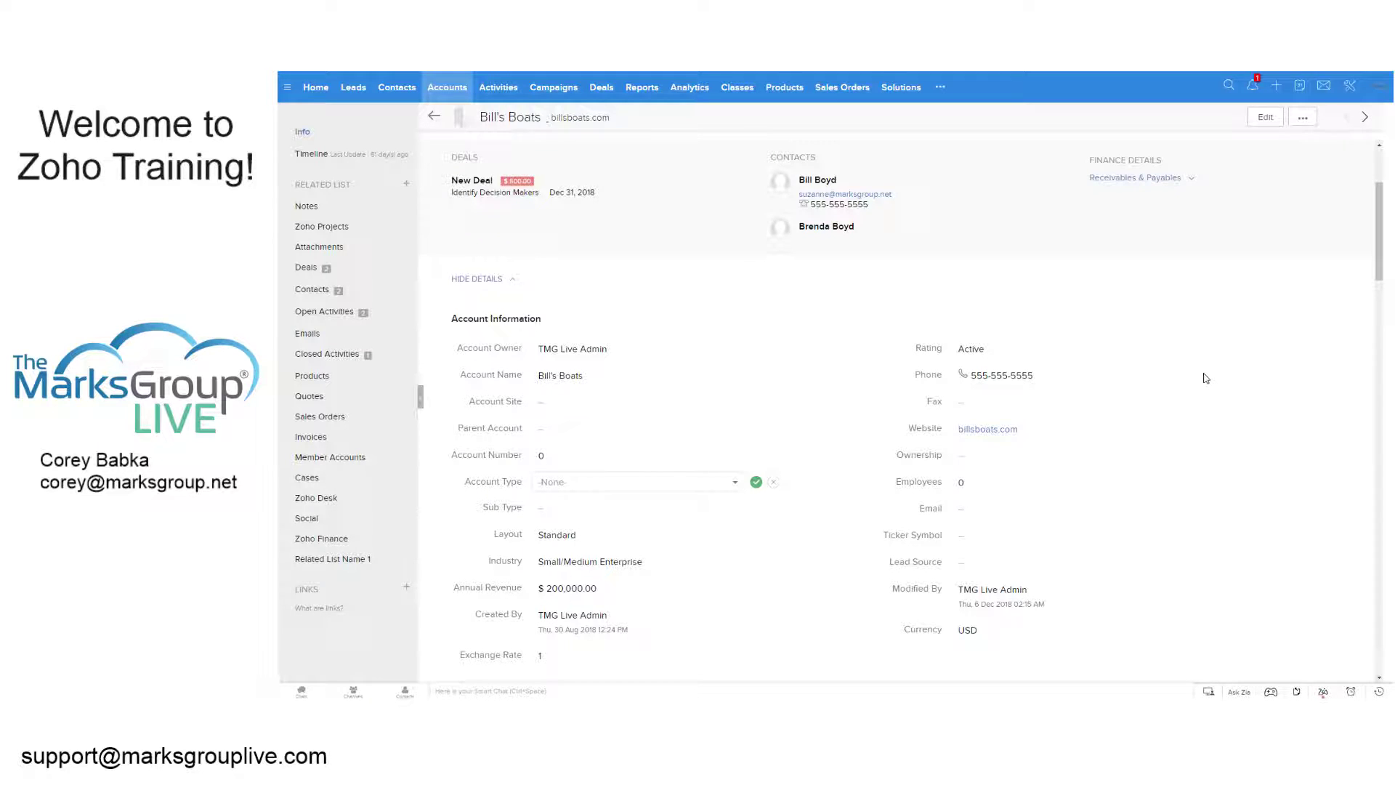
# Examine the account's address, description, notes, attachments and deals sections
pyautogui.scroll(-3, 1204, 378)
pyautogui.scroll(3, 1191, 395)
pyautogui.scroll(-6, 1192, 395)
pyautogui.scroll(-2, 1158, 425)
pyautogui.scroll(3, 1147, 436)
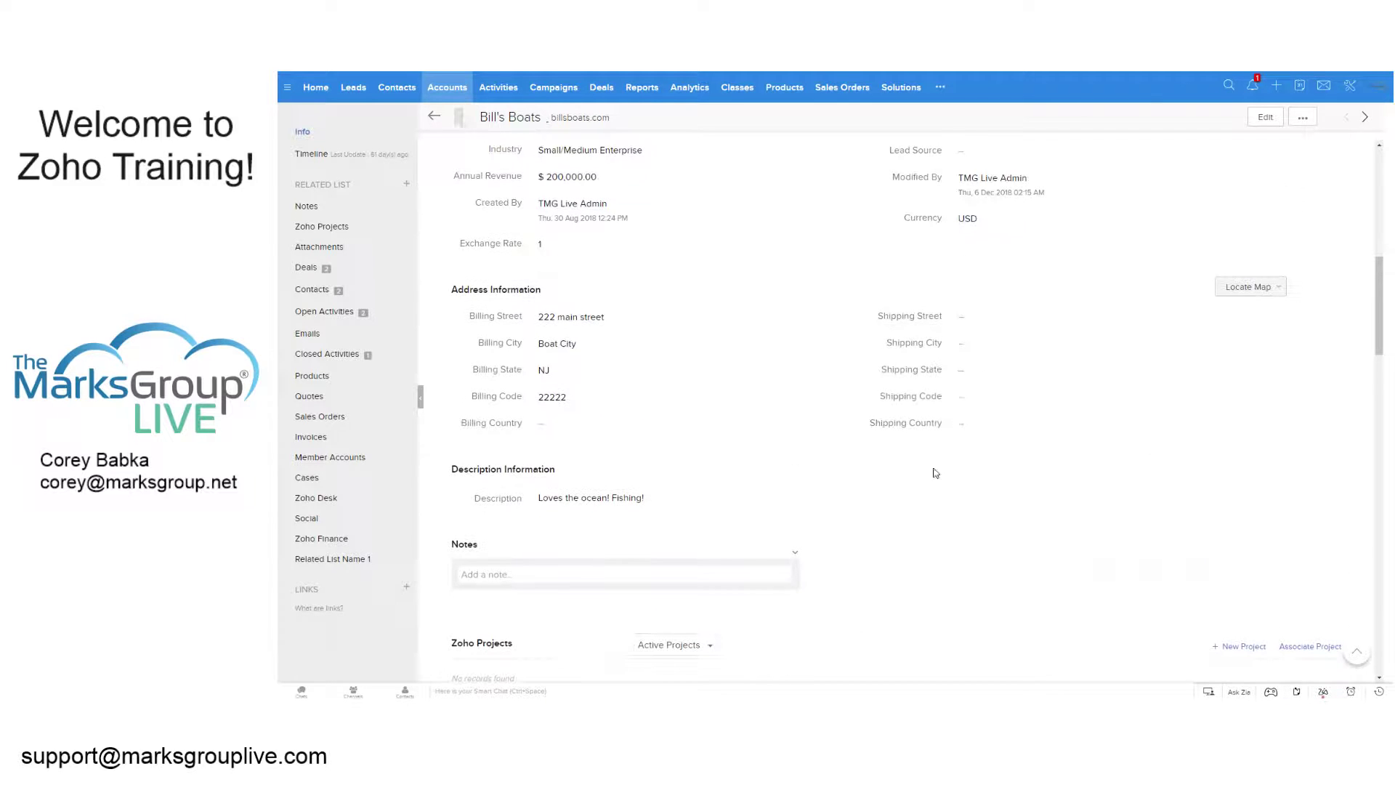
pyautogui.scroll(-4, 1018, 472)
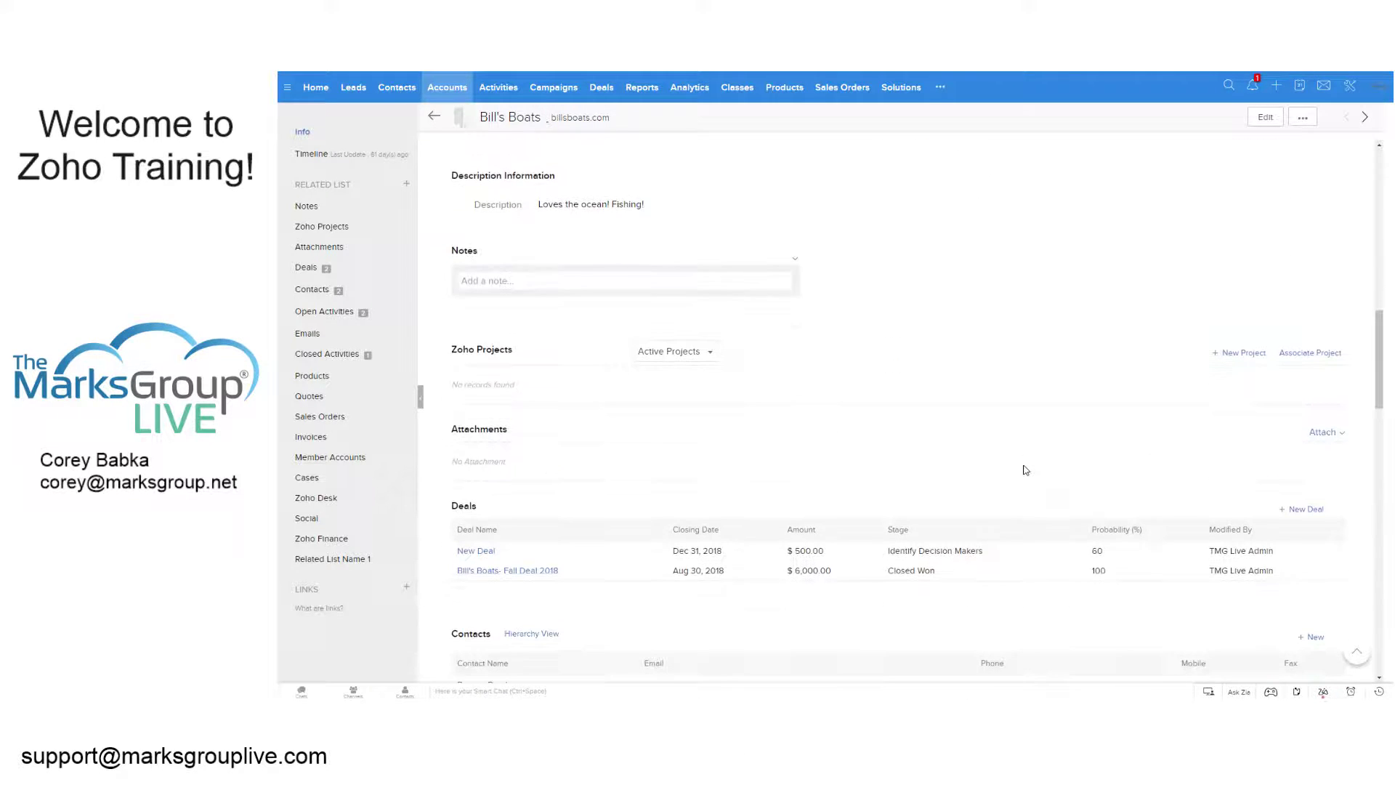
pyautogui.scroll(8, 1024, 465)
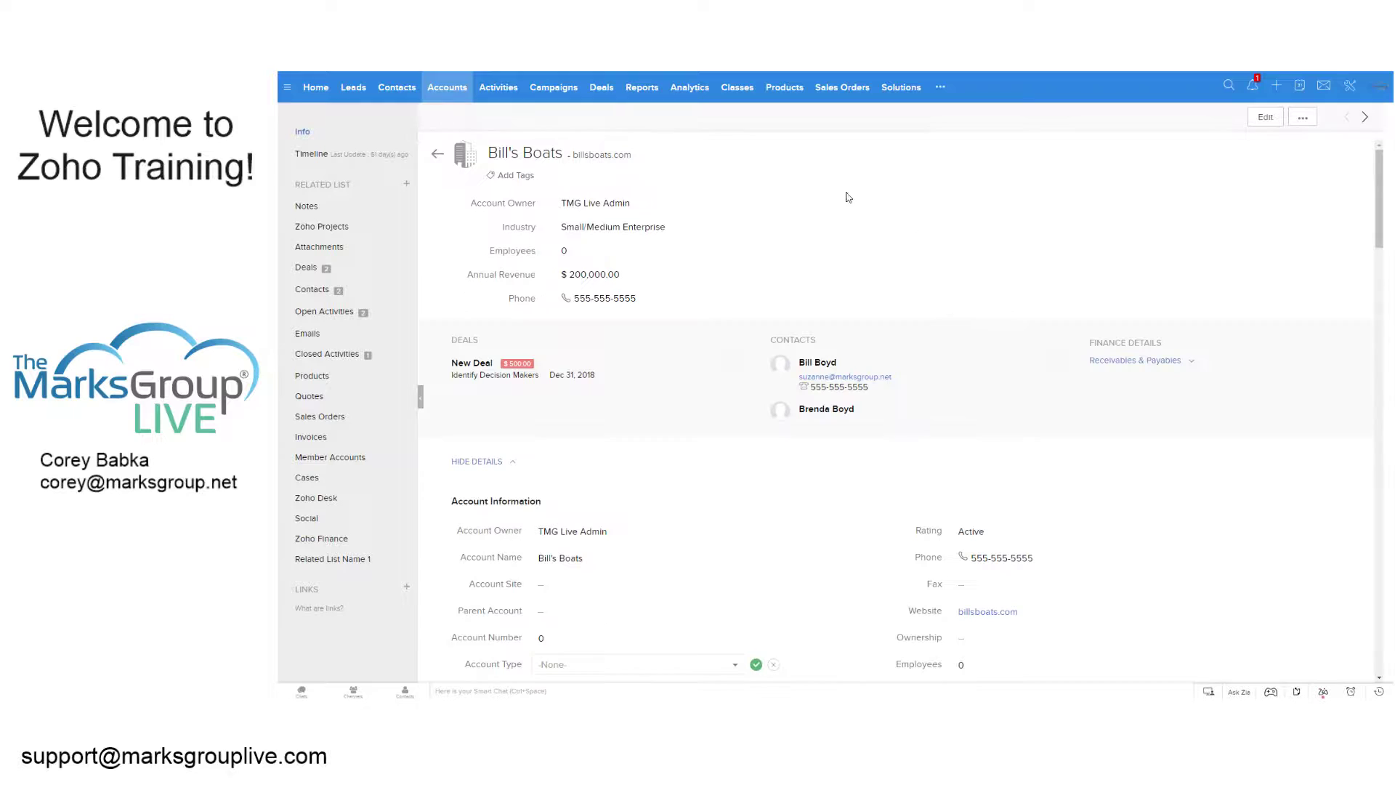
# Open the Deals module's layouts from the Modules and Fields setup, and view the new layout editor without saving a layout
pyautogui.click(1350, 86)
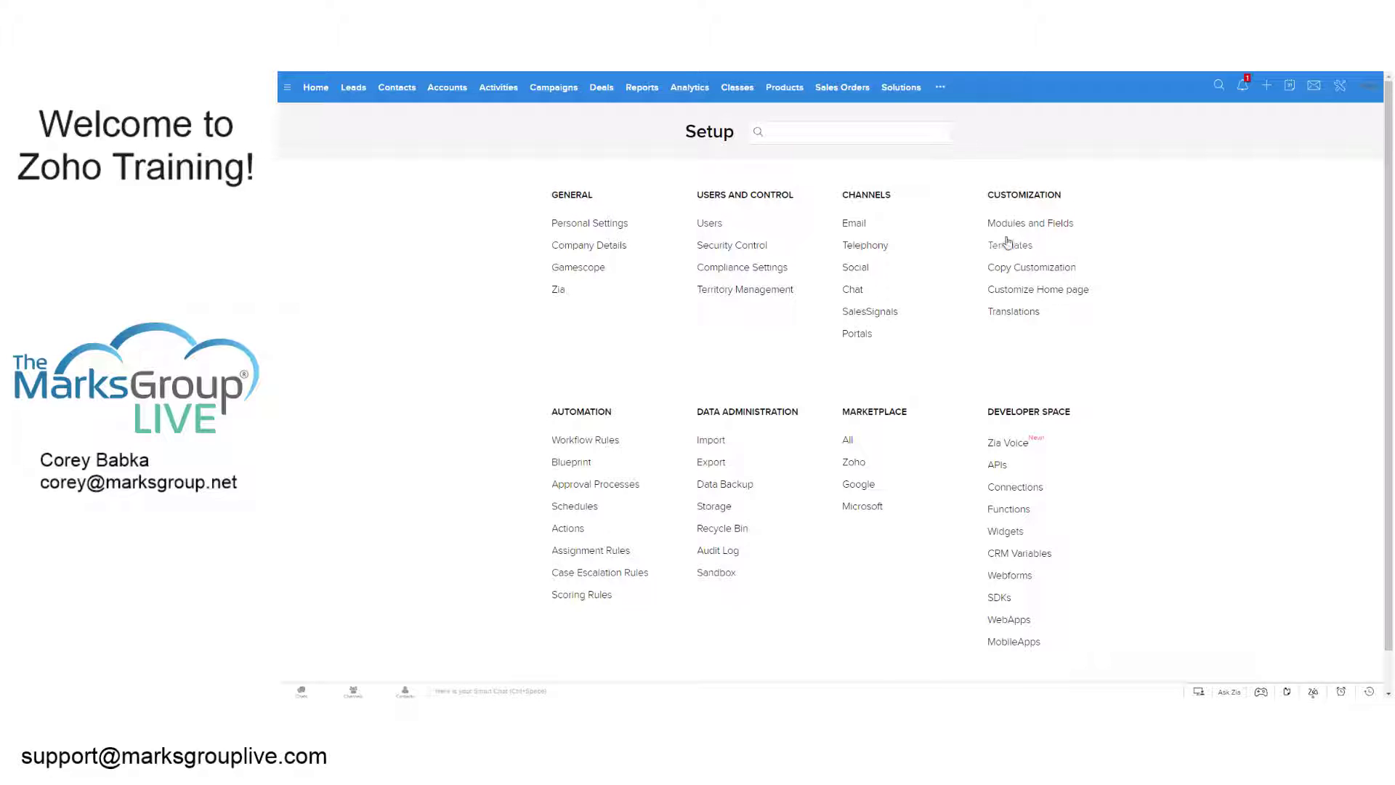
pyautogui.click(1026, 226)
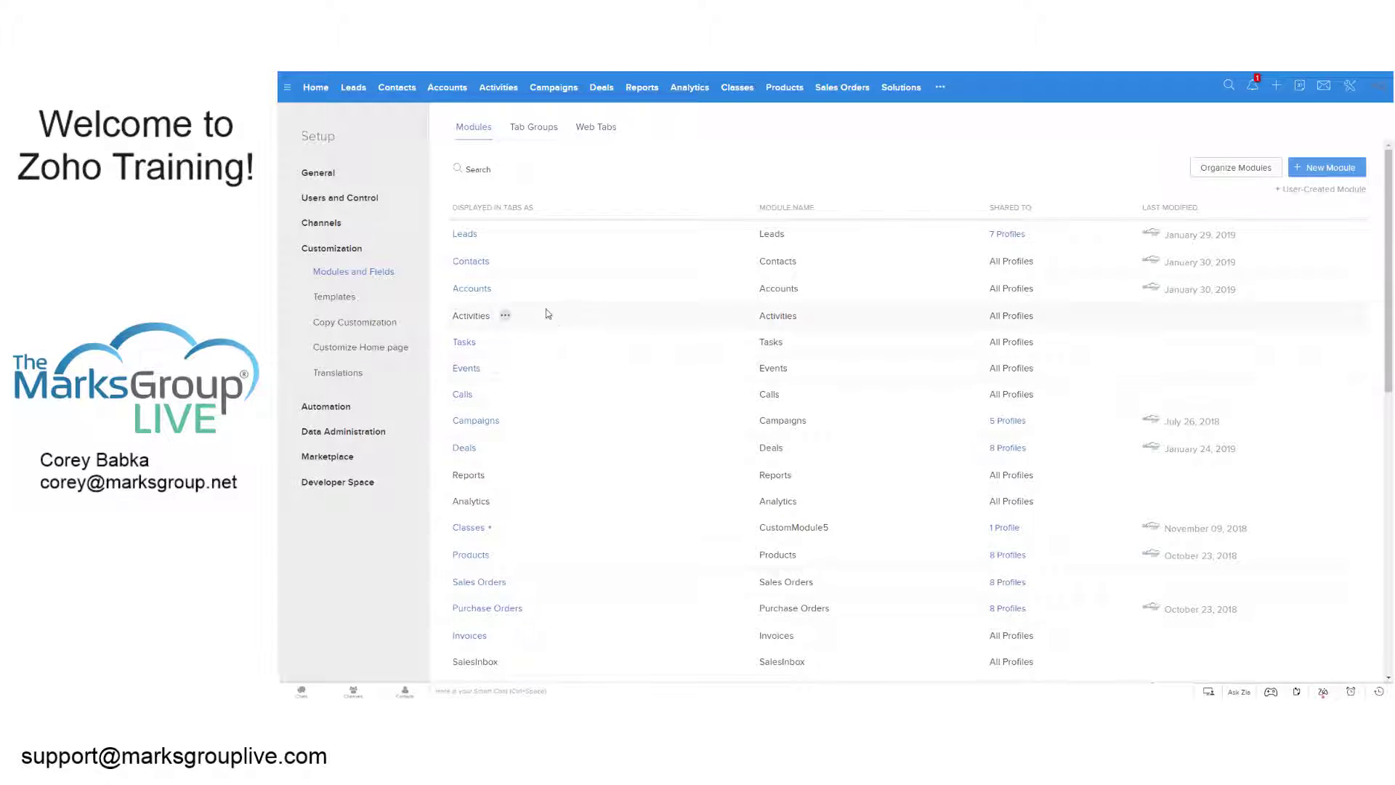
pyautogui.click(492, 447)
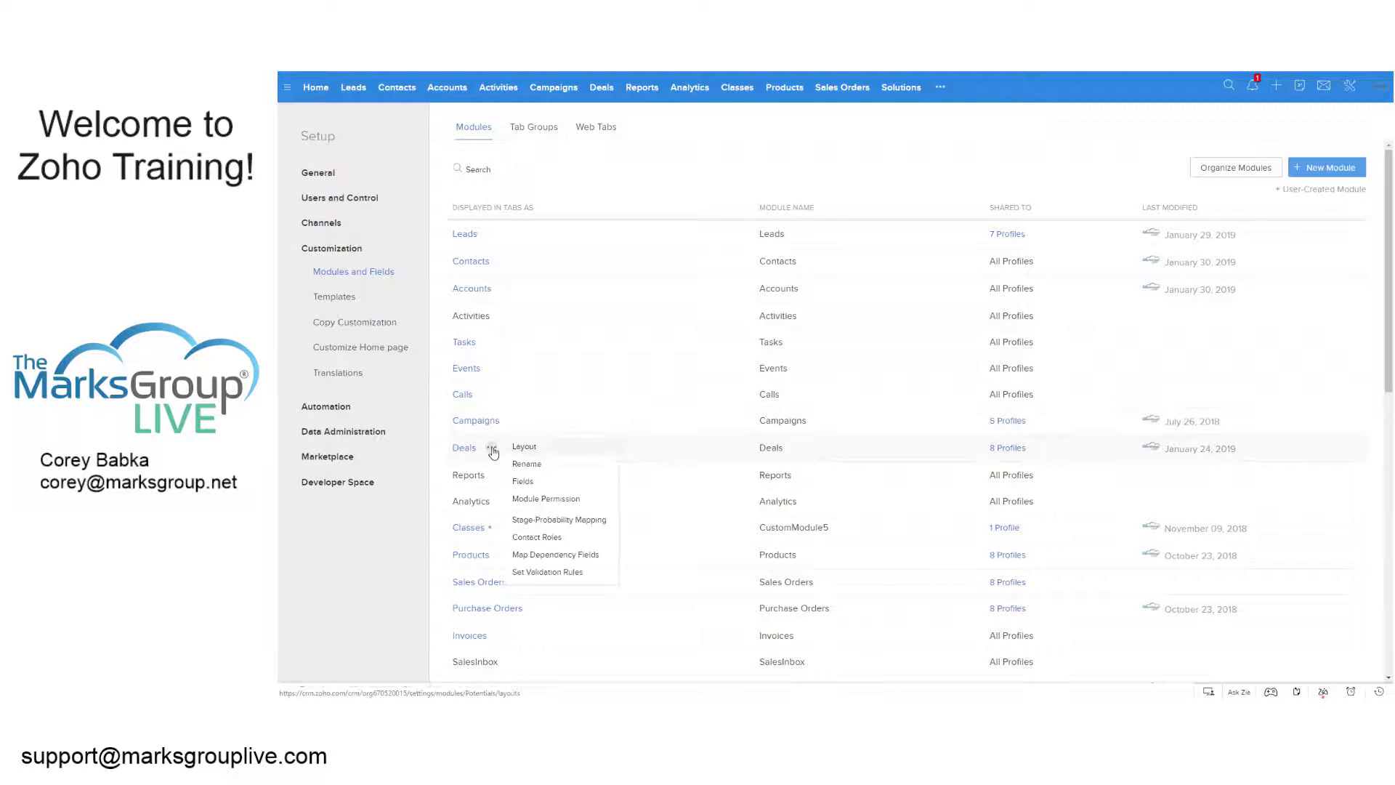
pyautogui.click(533, 454)
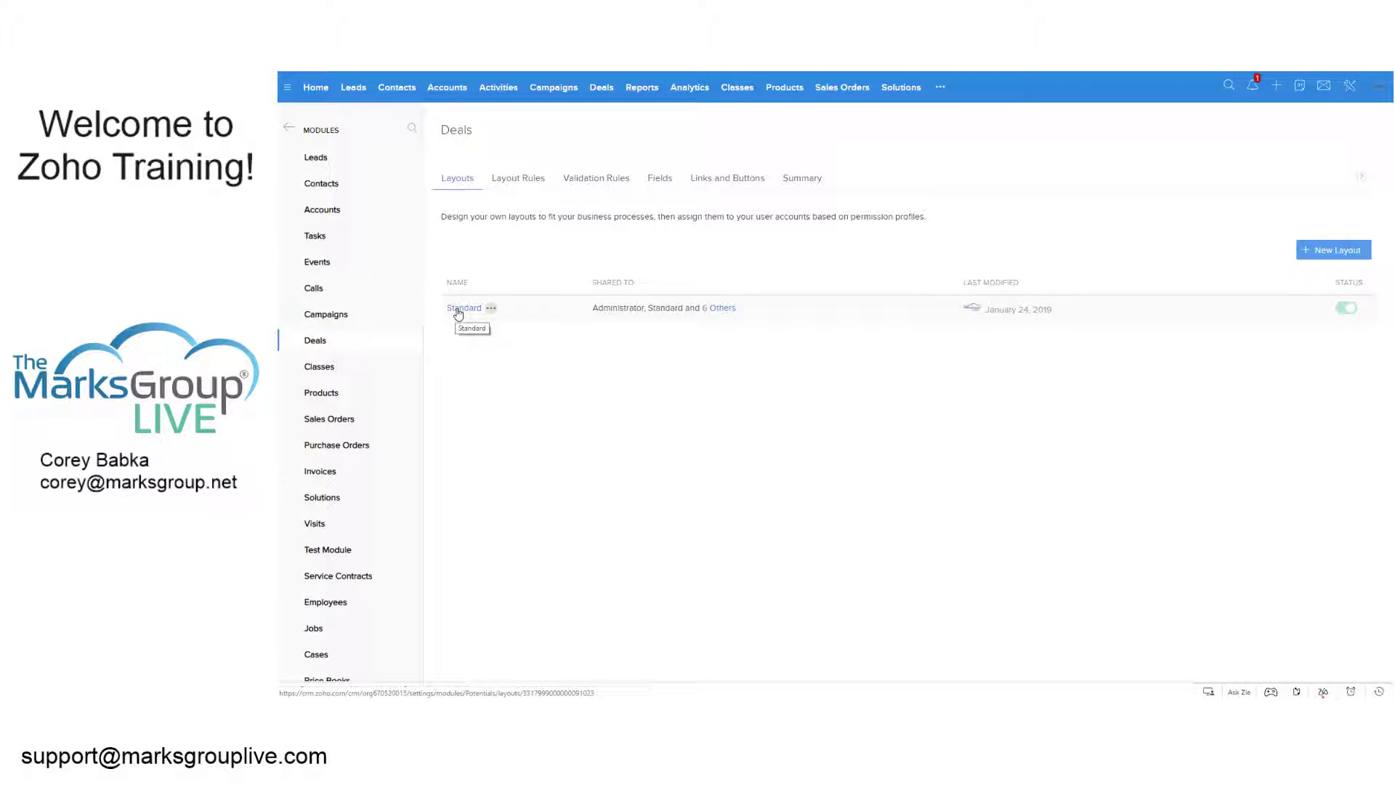
pyautogui.click(1315, 254)
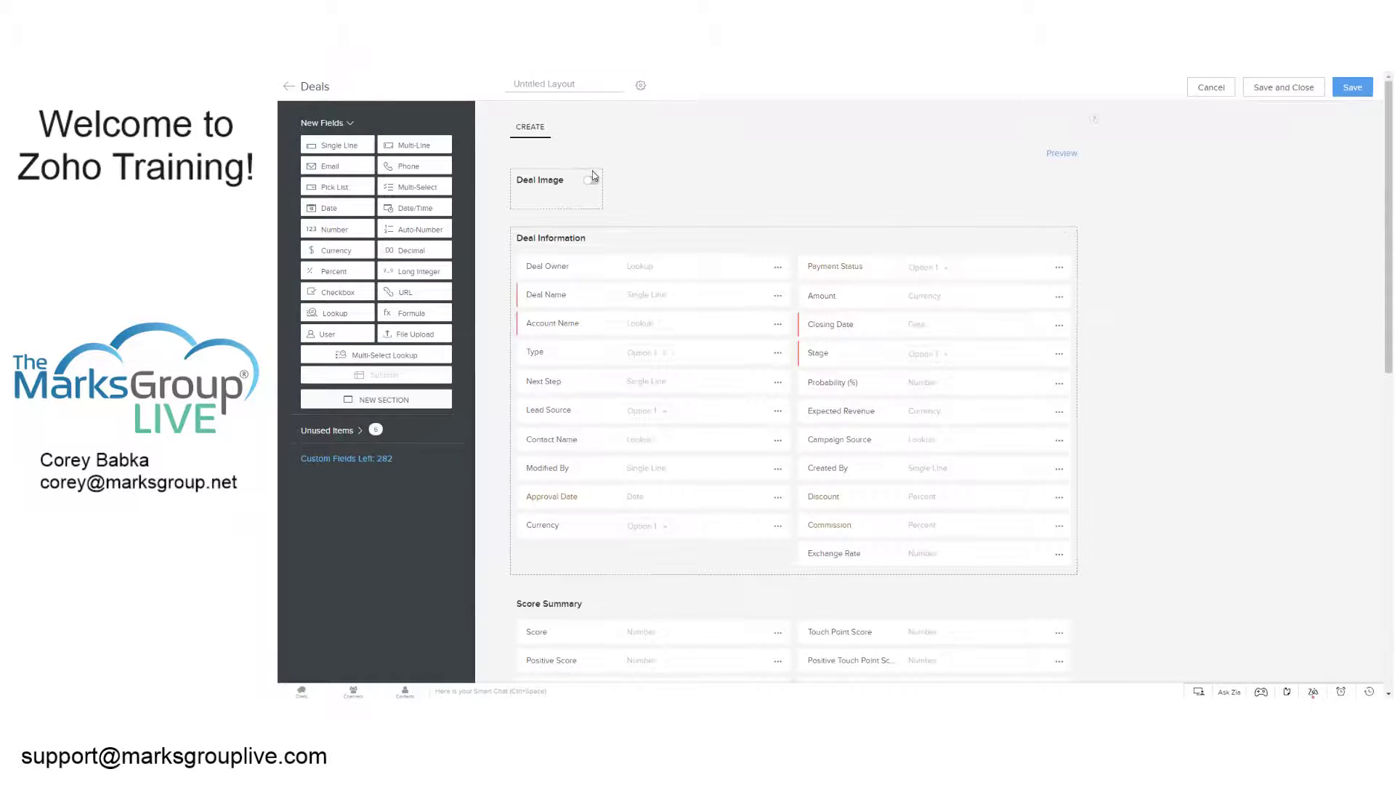
pyautogui.click(1208, 90)
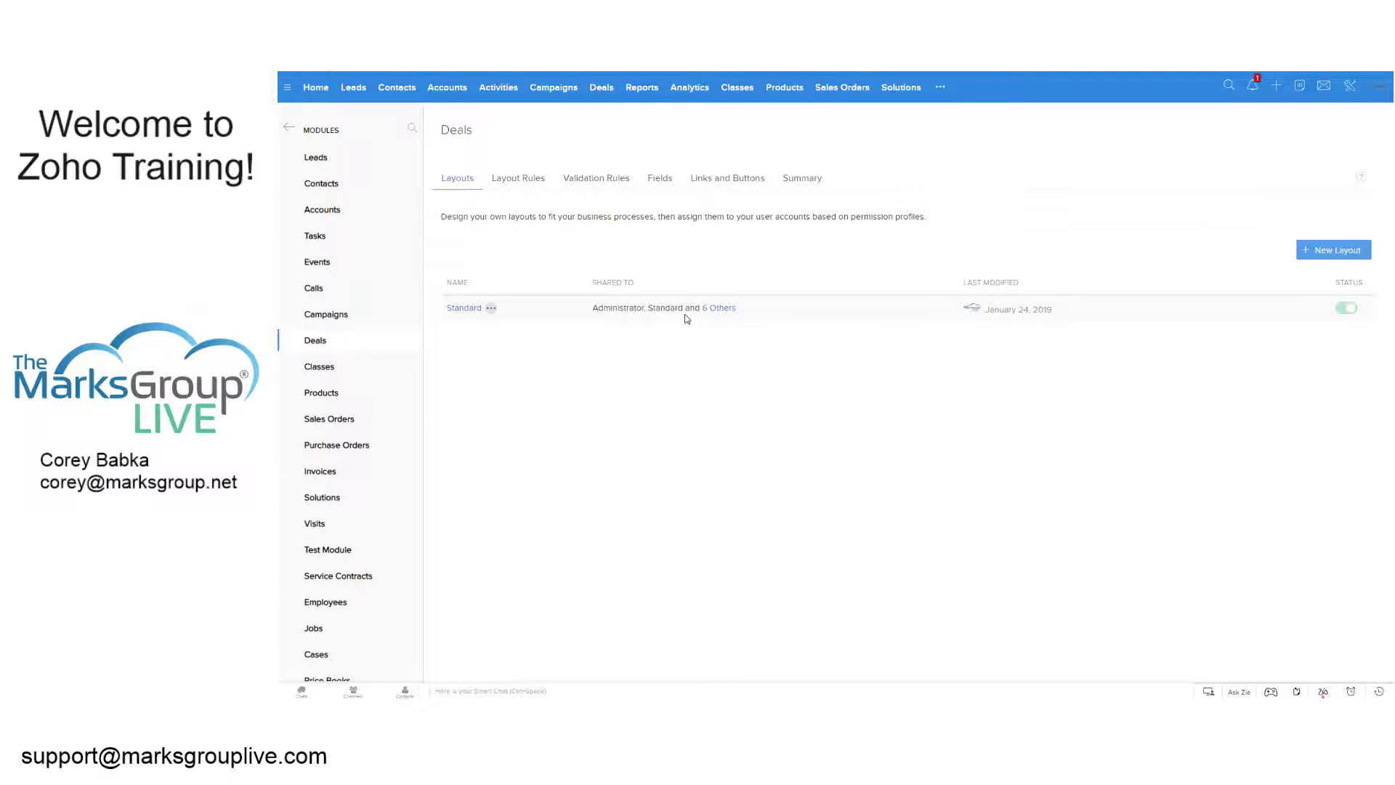
# Open the "Show number of tenants" rule from the Deals layout rules
pyautogui.click(528, 185)
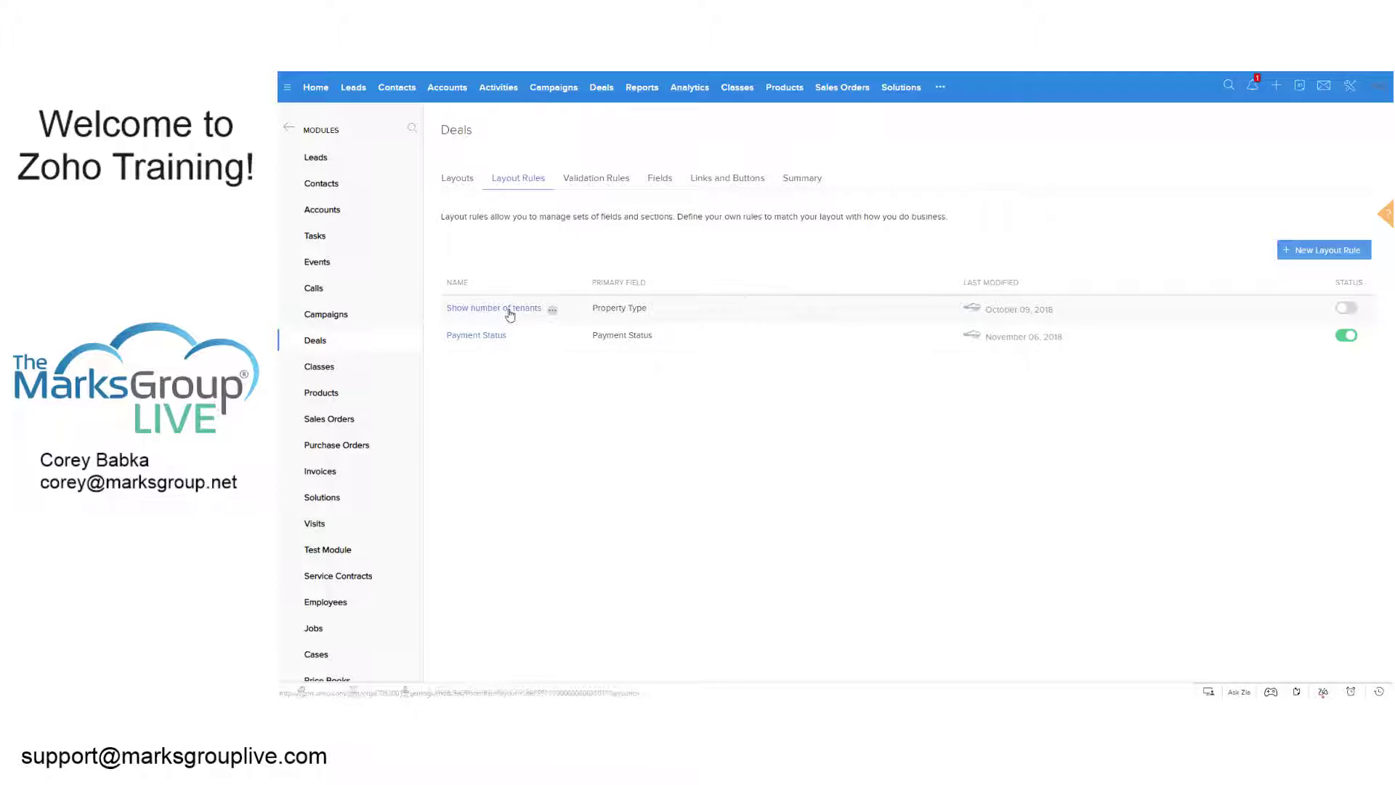
pyautogui.click(552, 311)
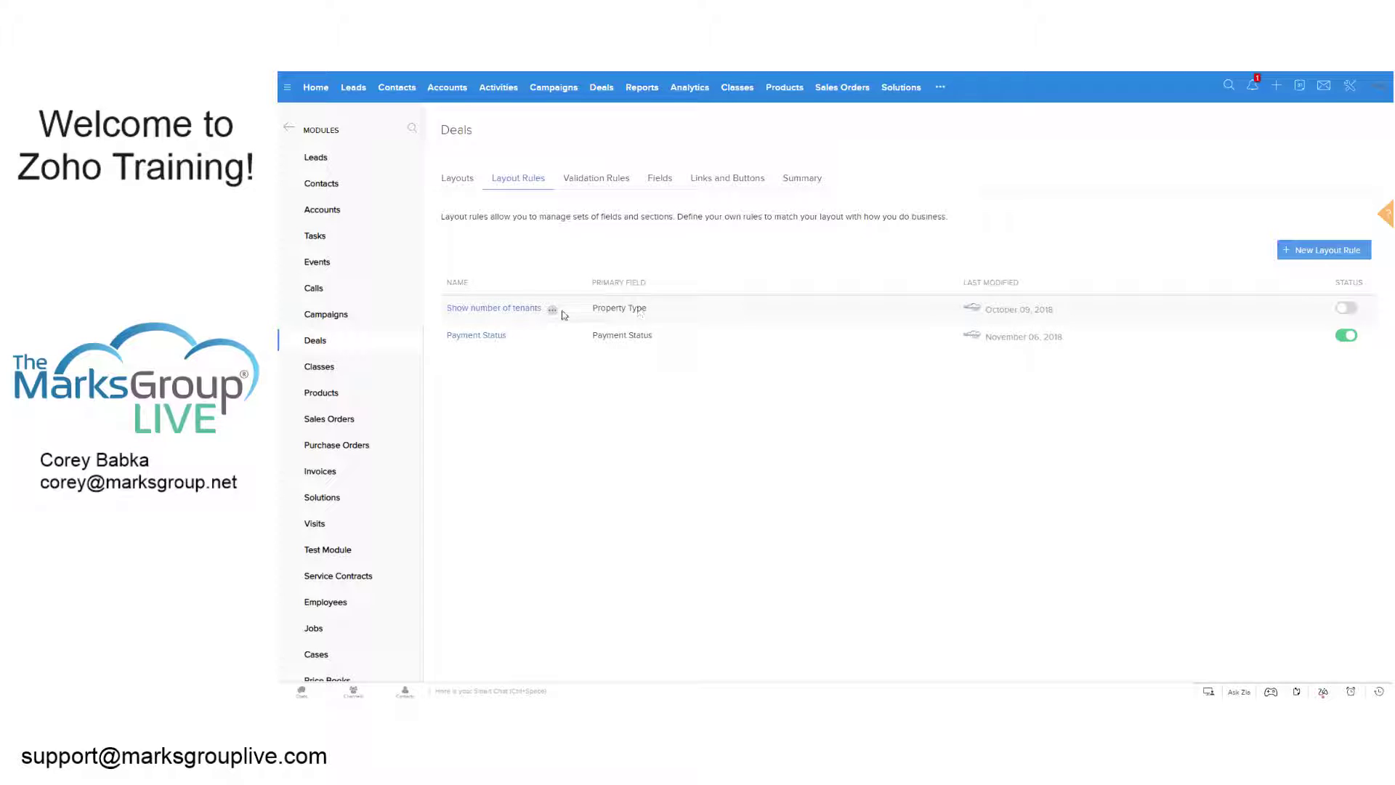
pyautogui.click(517, 310)
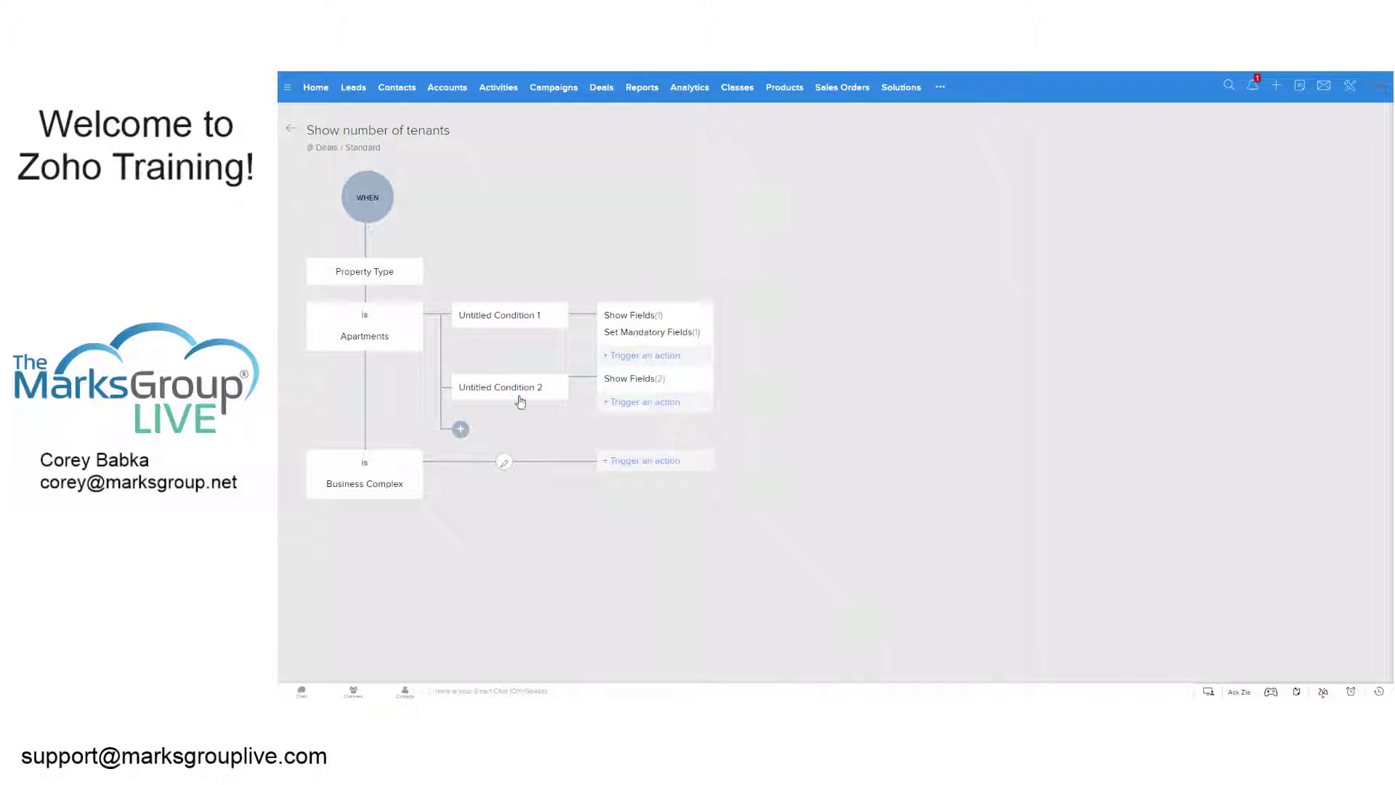
# Inspect the criteria and triggered actions of Untitled Condition 1 and Untitled Condition 2 for the Apartments branch
pyautogui.click(525, 319)
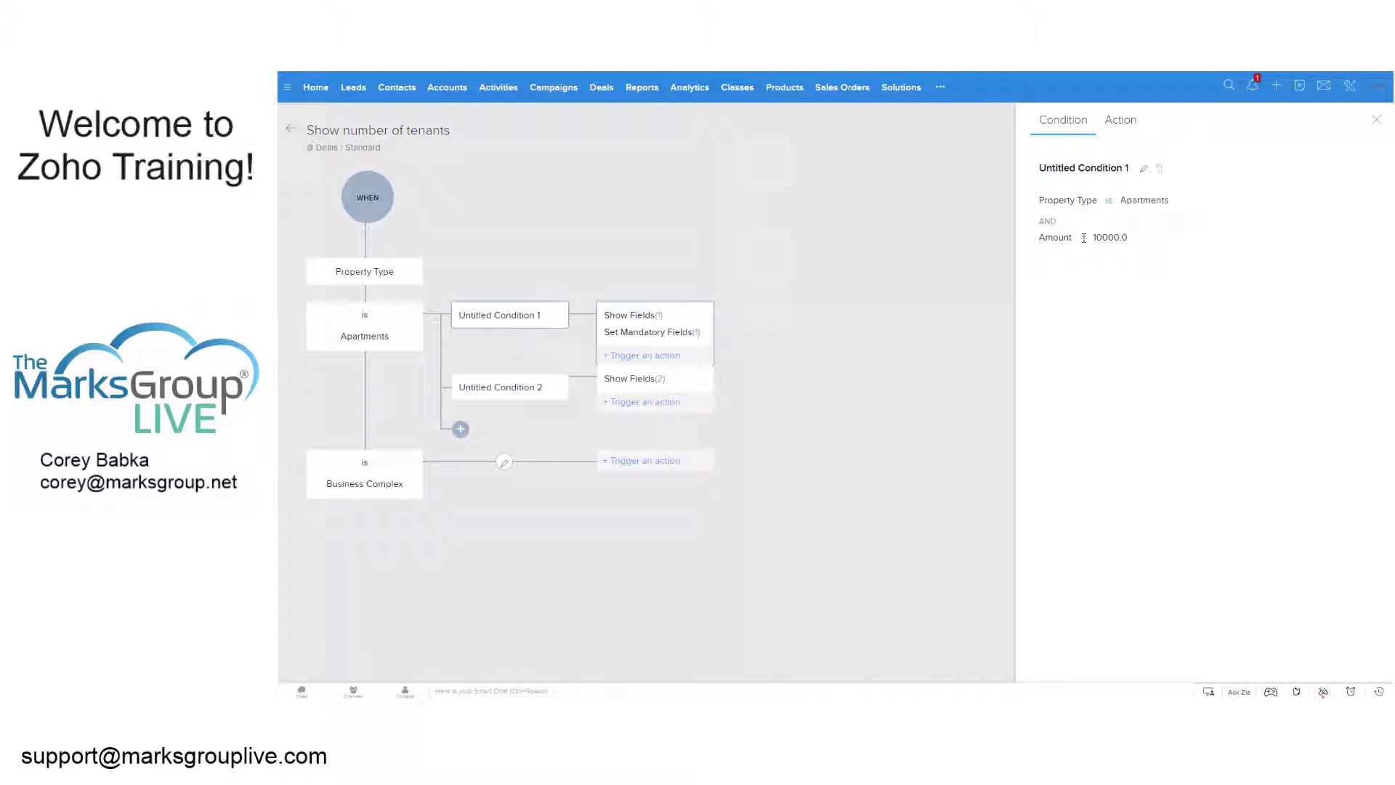
pyautogui.click(659, 321)
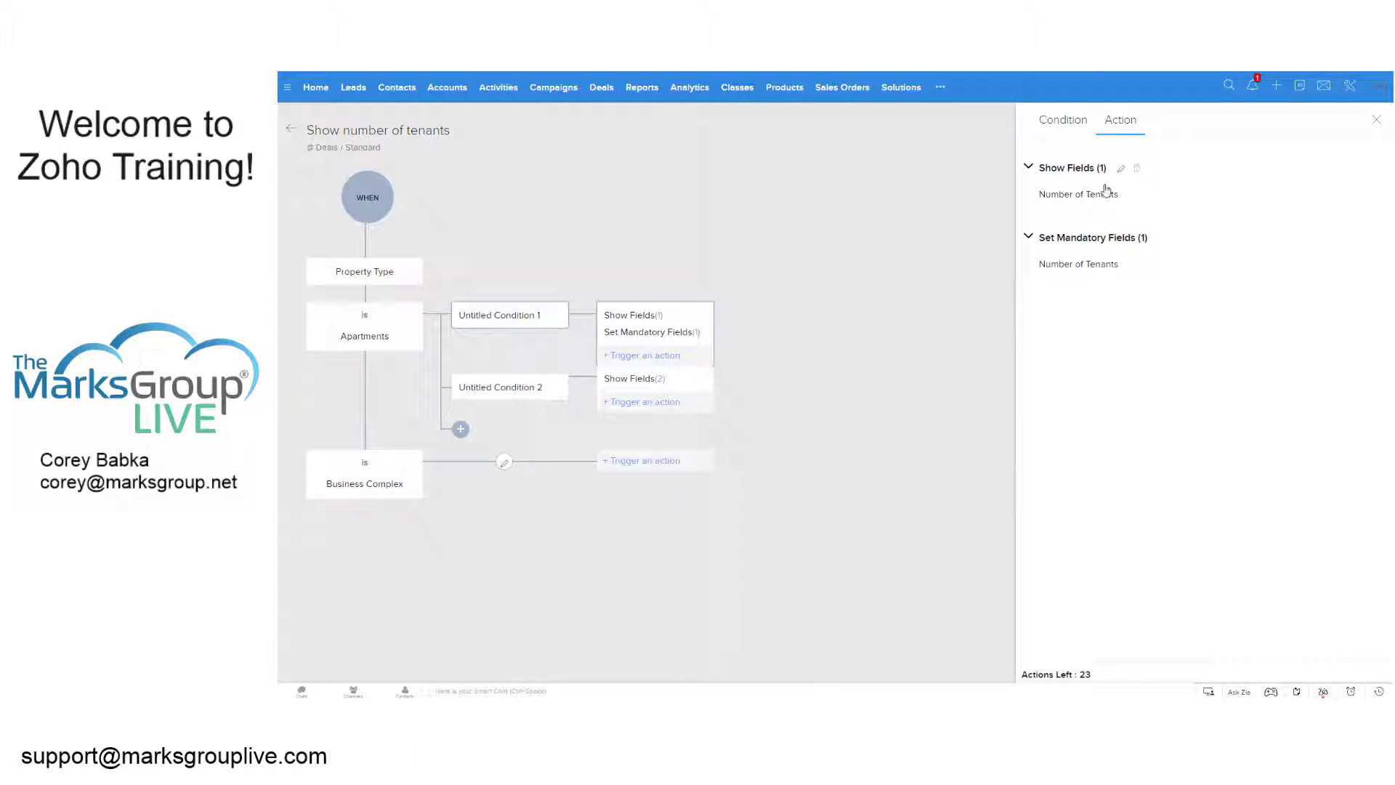
pyautogui.click(502, 390)
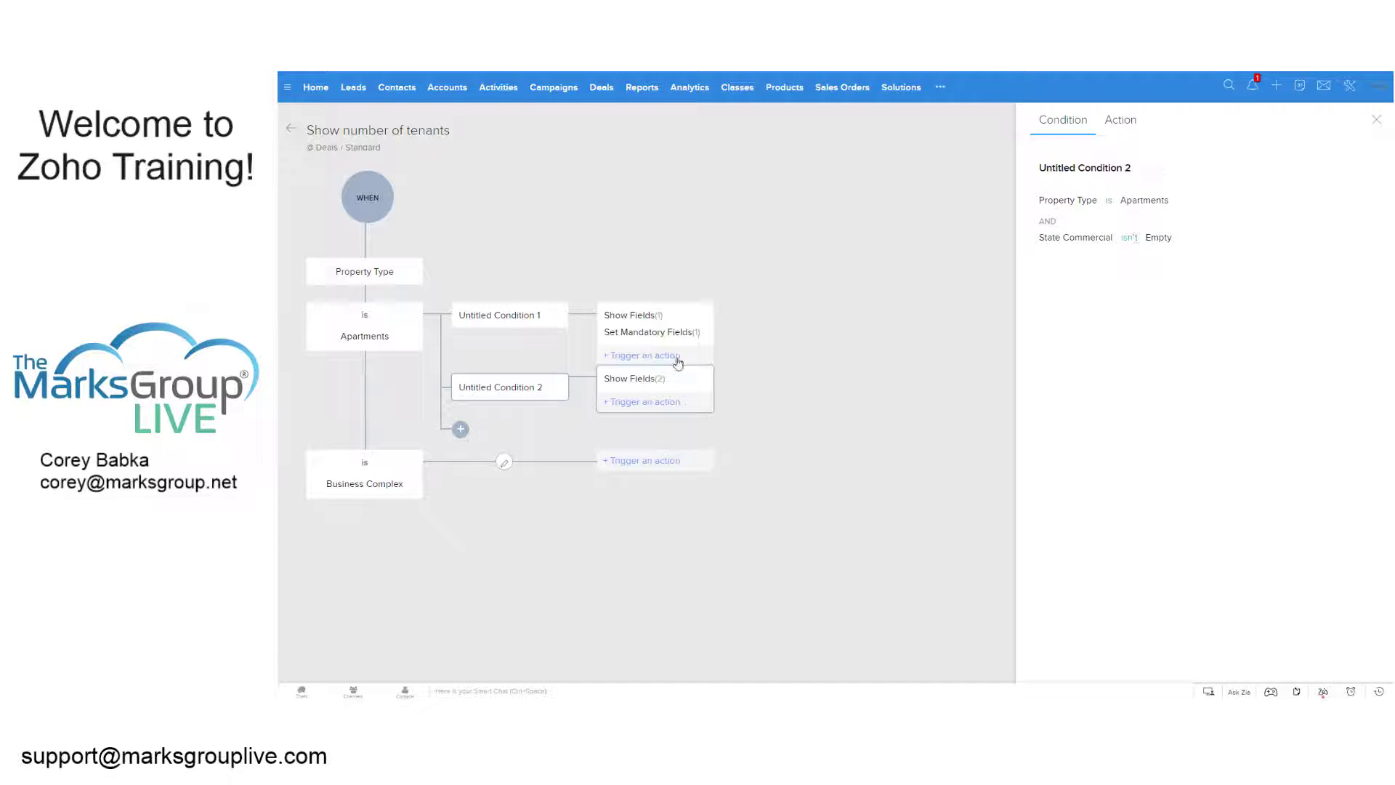
pyautogui.click(645, 378)
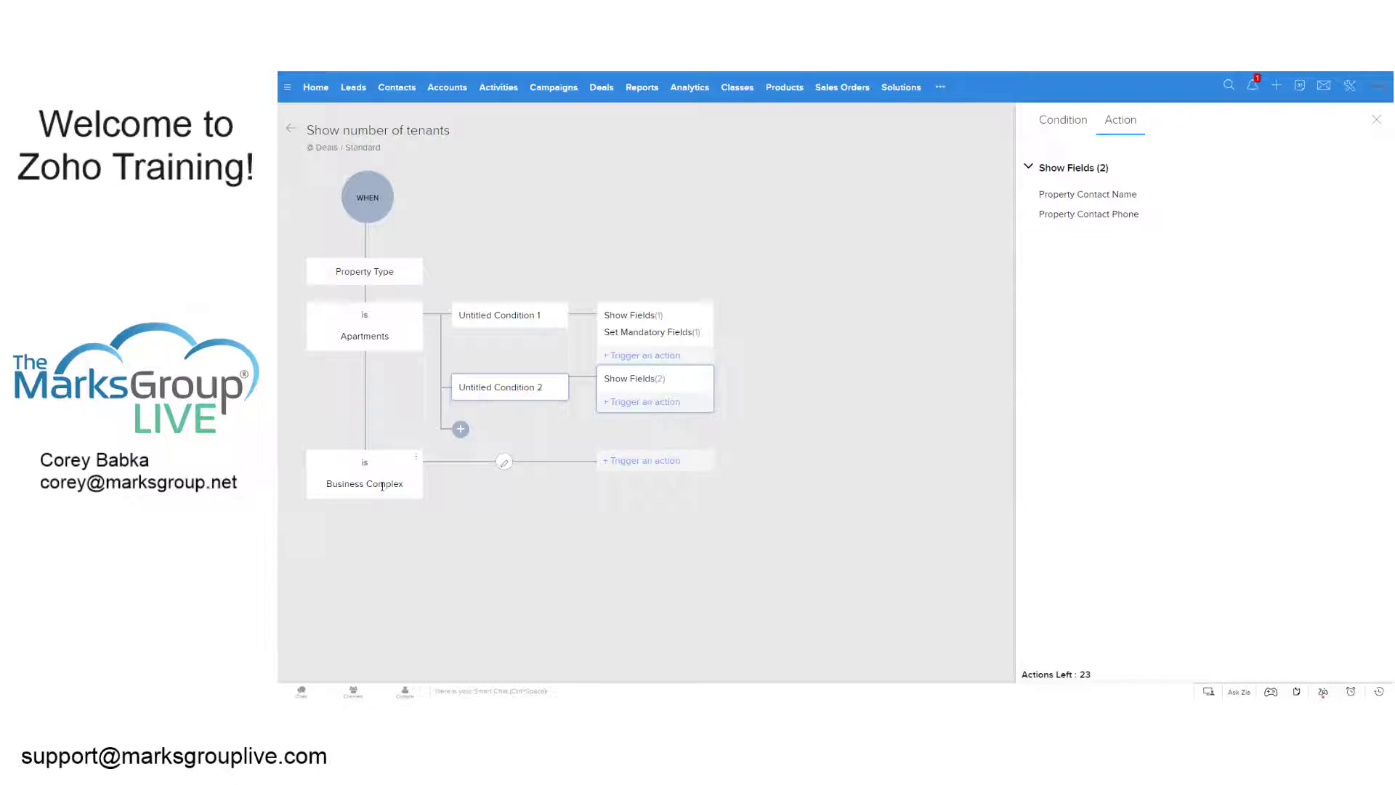
pyautogui.press('Escape')
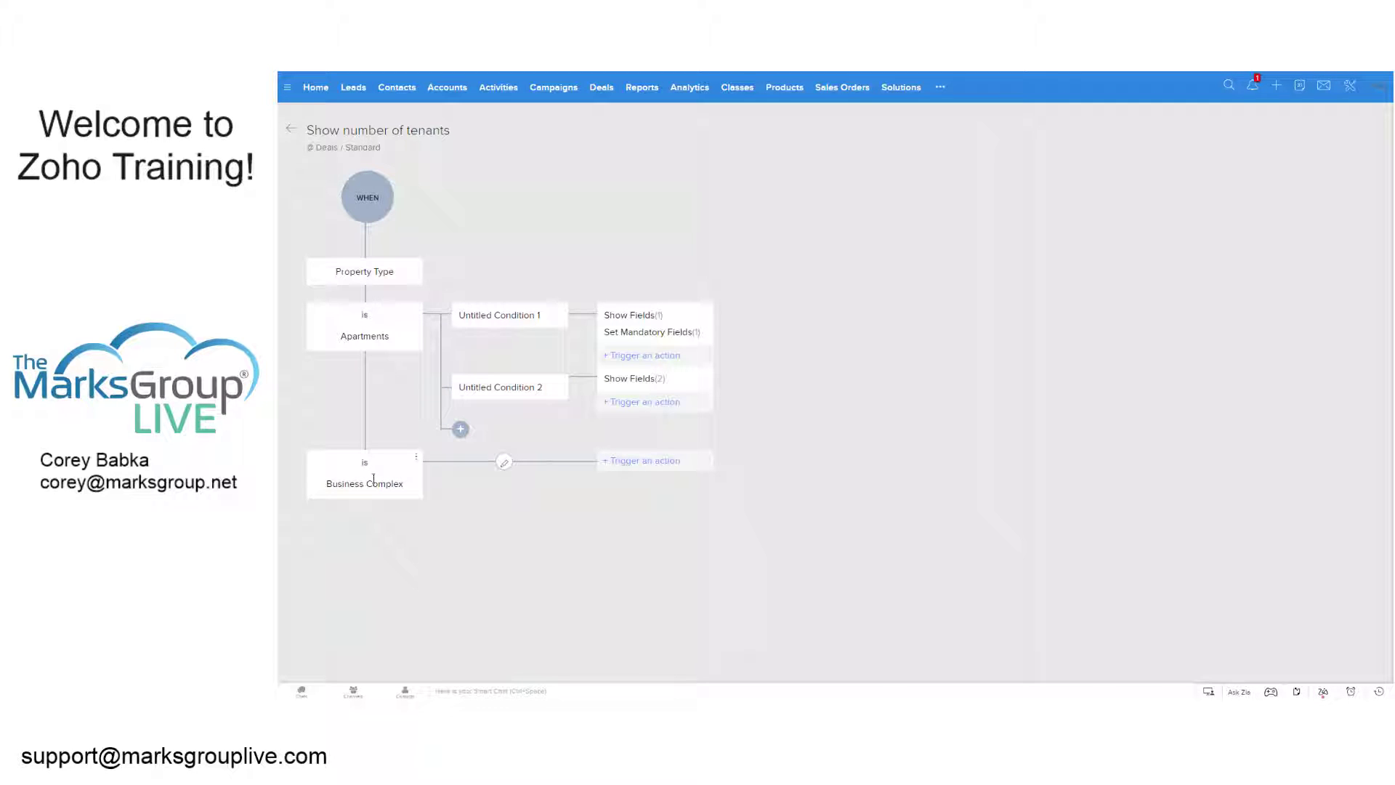
pyautogui.click(656, 465)
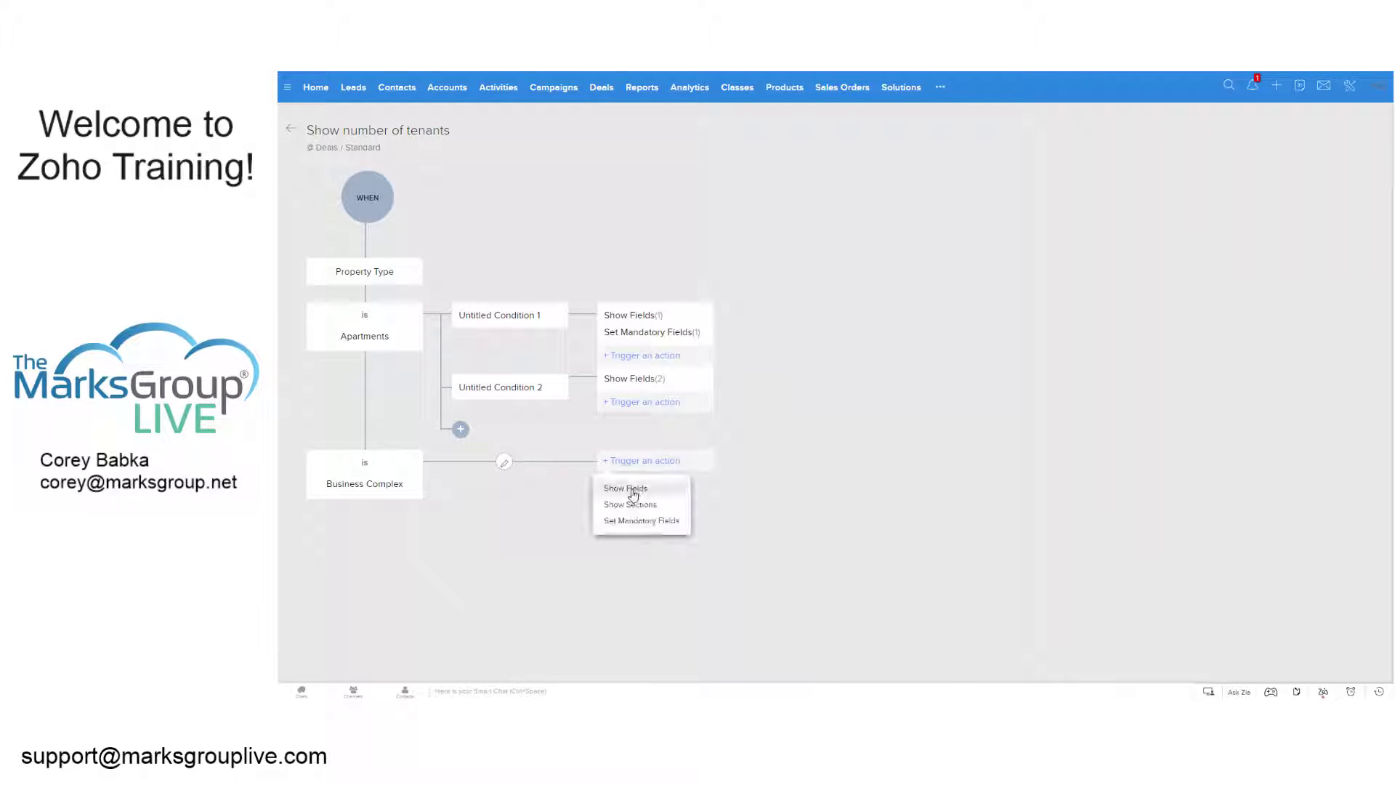
pyautogui.click(632, 490)
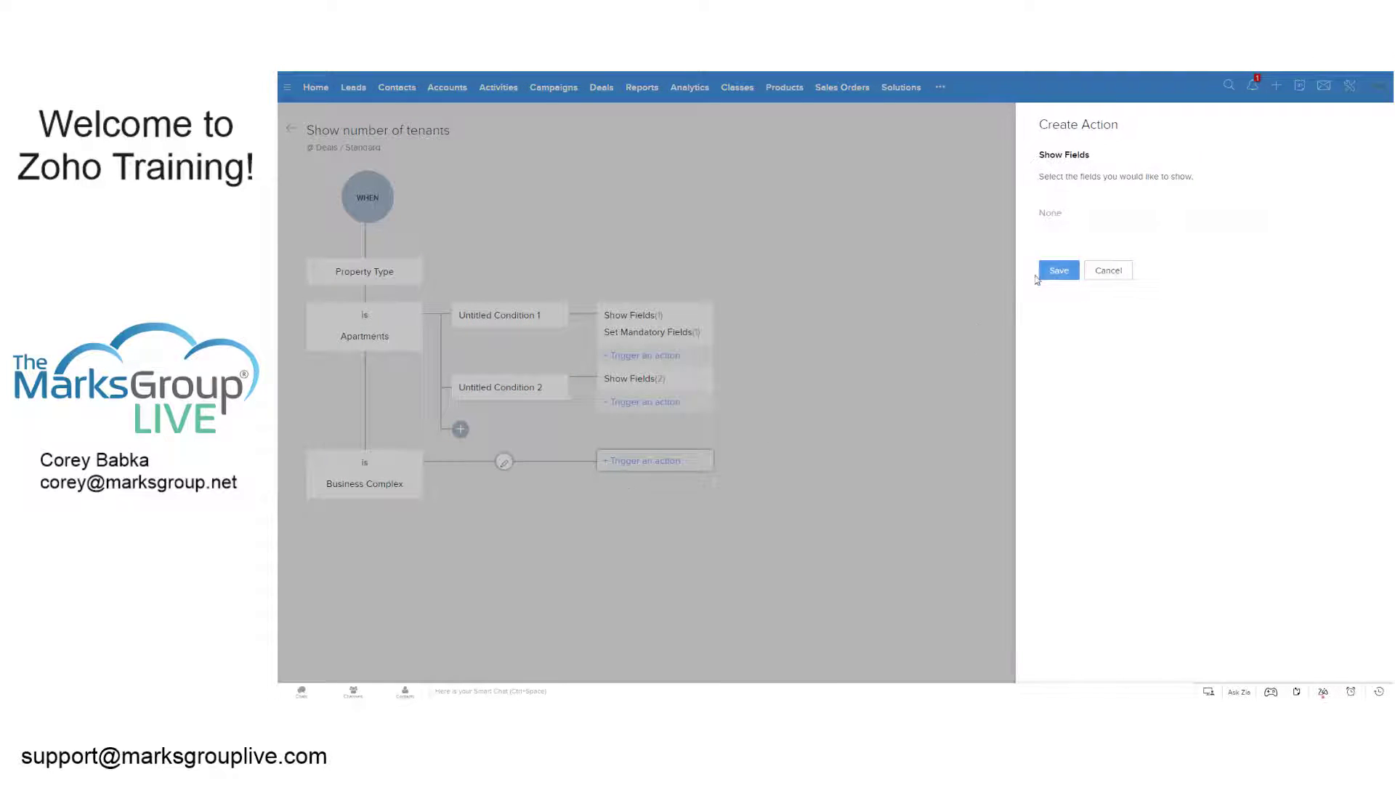
pyautogui.click(1108, 271)
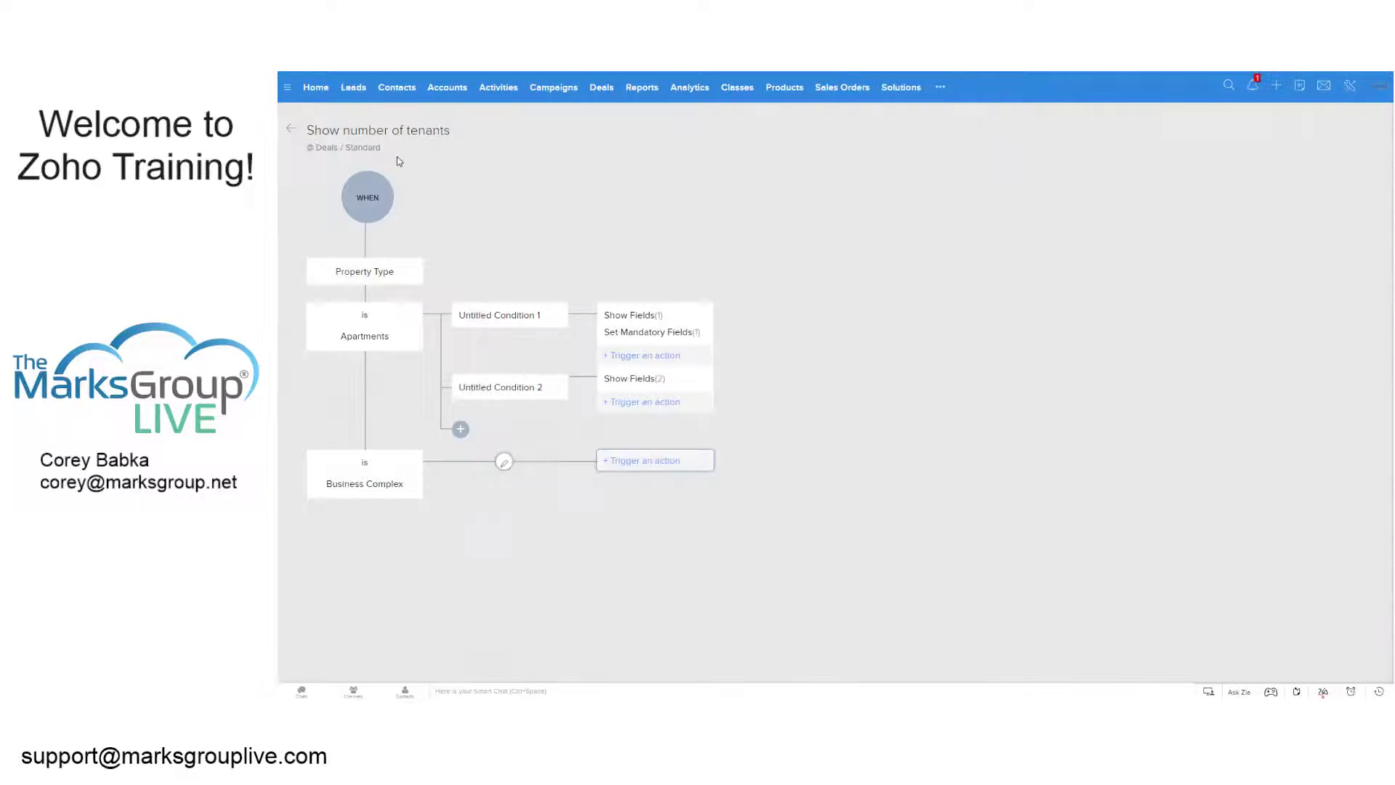
# Return to the Deals layout rules list, then activate the "Show number of tenants" rule and deactivate it again
pyautogui.click(290, 133)
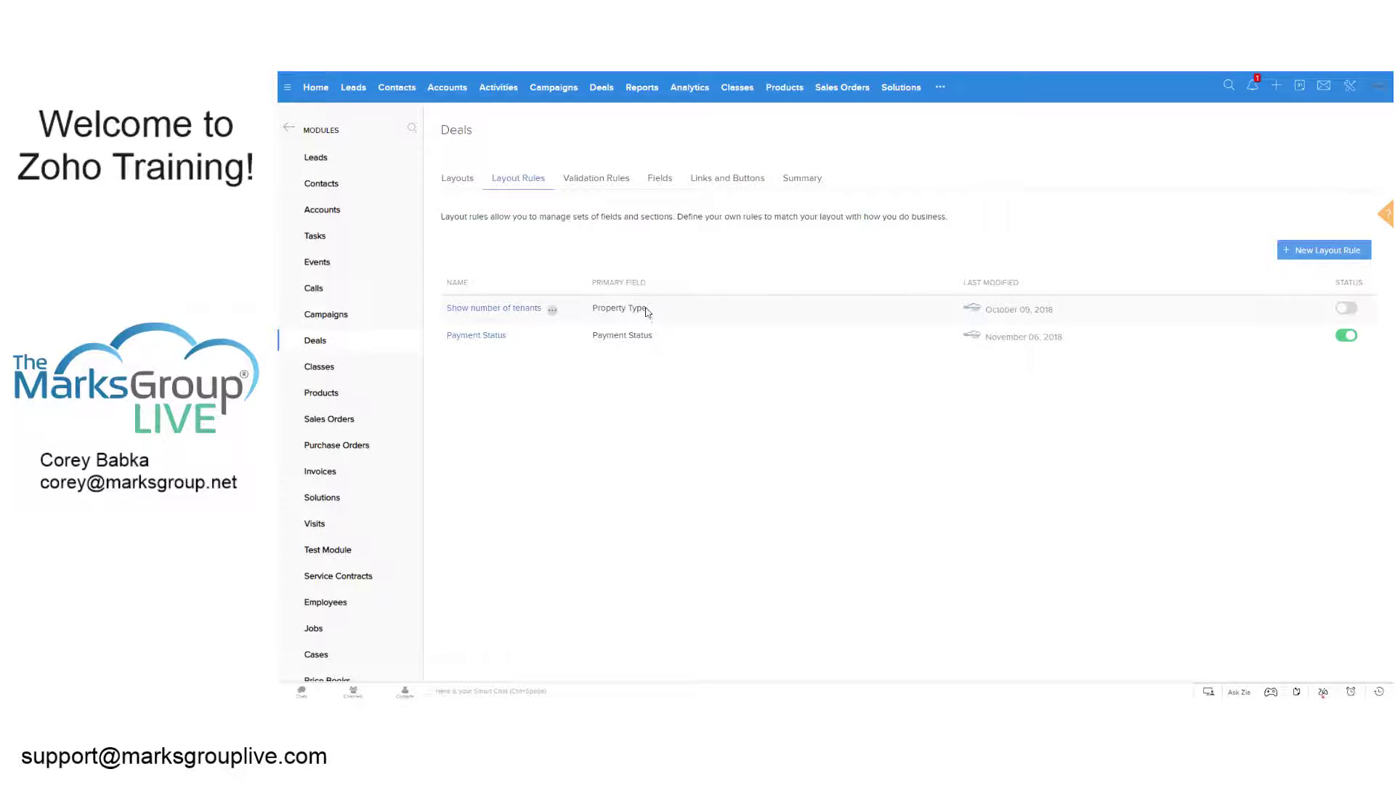
pyautogui.click(1352, 312)
pyautogui.click(1346, 335)
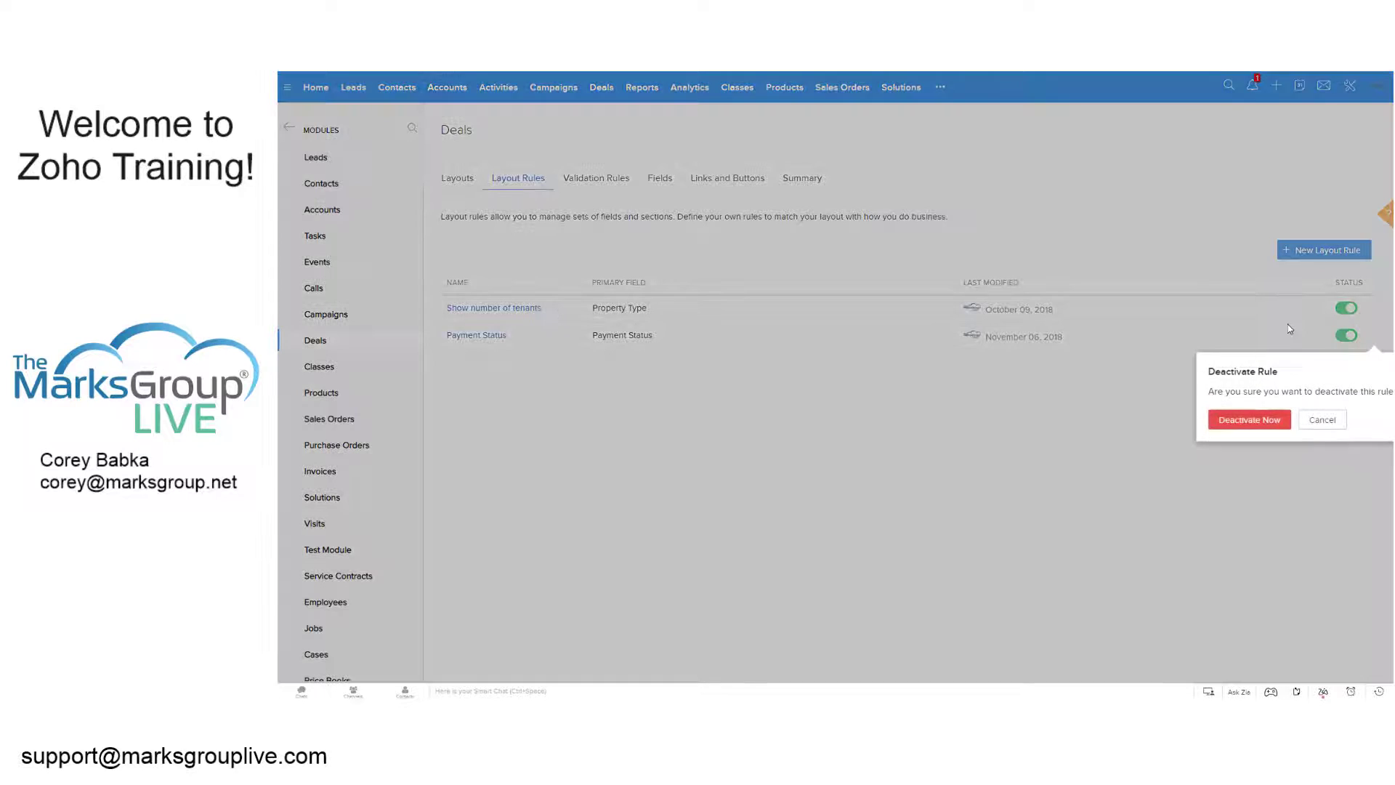
pyautogui.click(1262, 421)
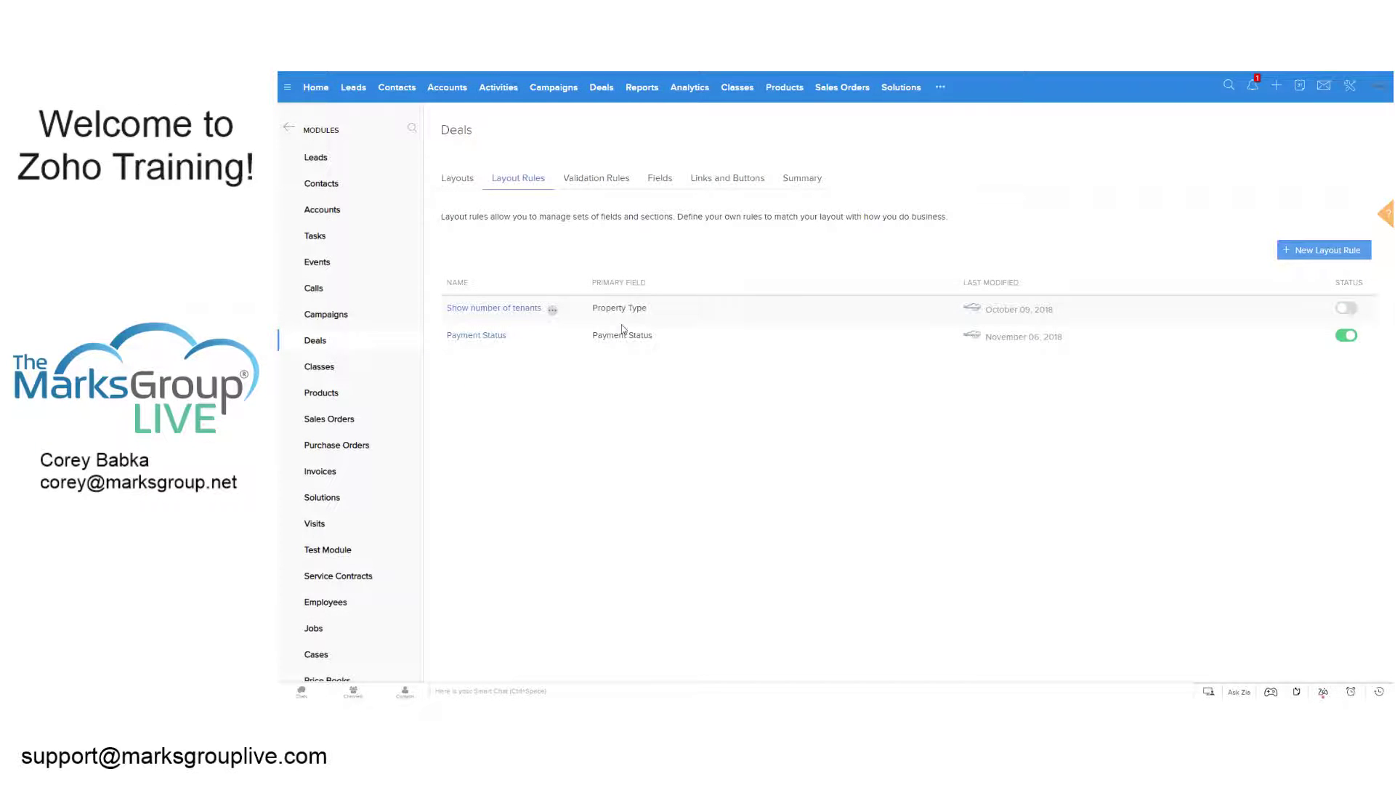
# Inspect the Payment Status rule's conditions and actions for amounts above and below 10k, and return to the Deals layout rules list
pyautogui.click(476, 335)
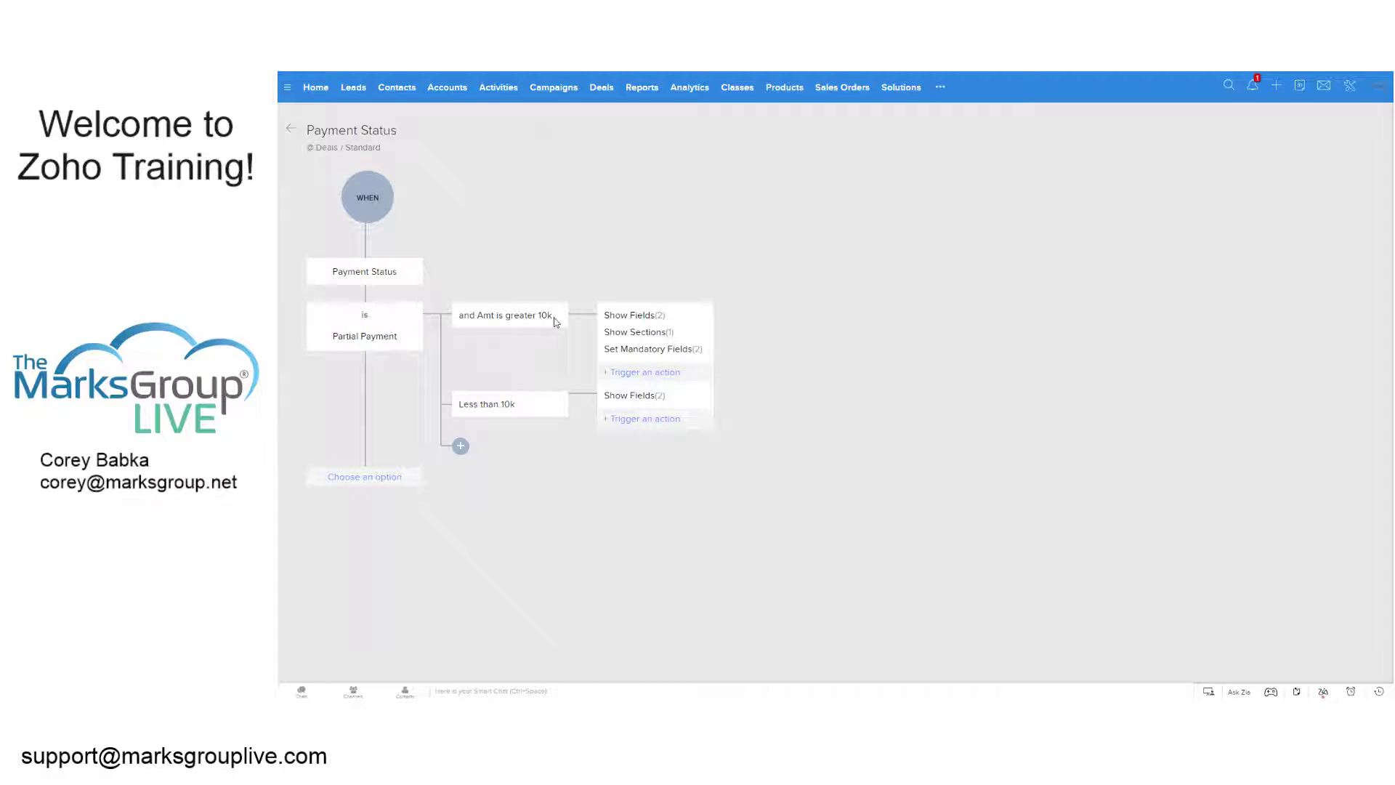
pyautogui.click(531, 314)
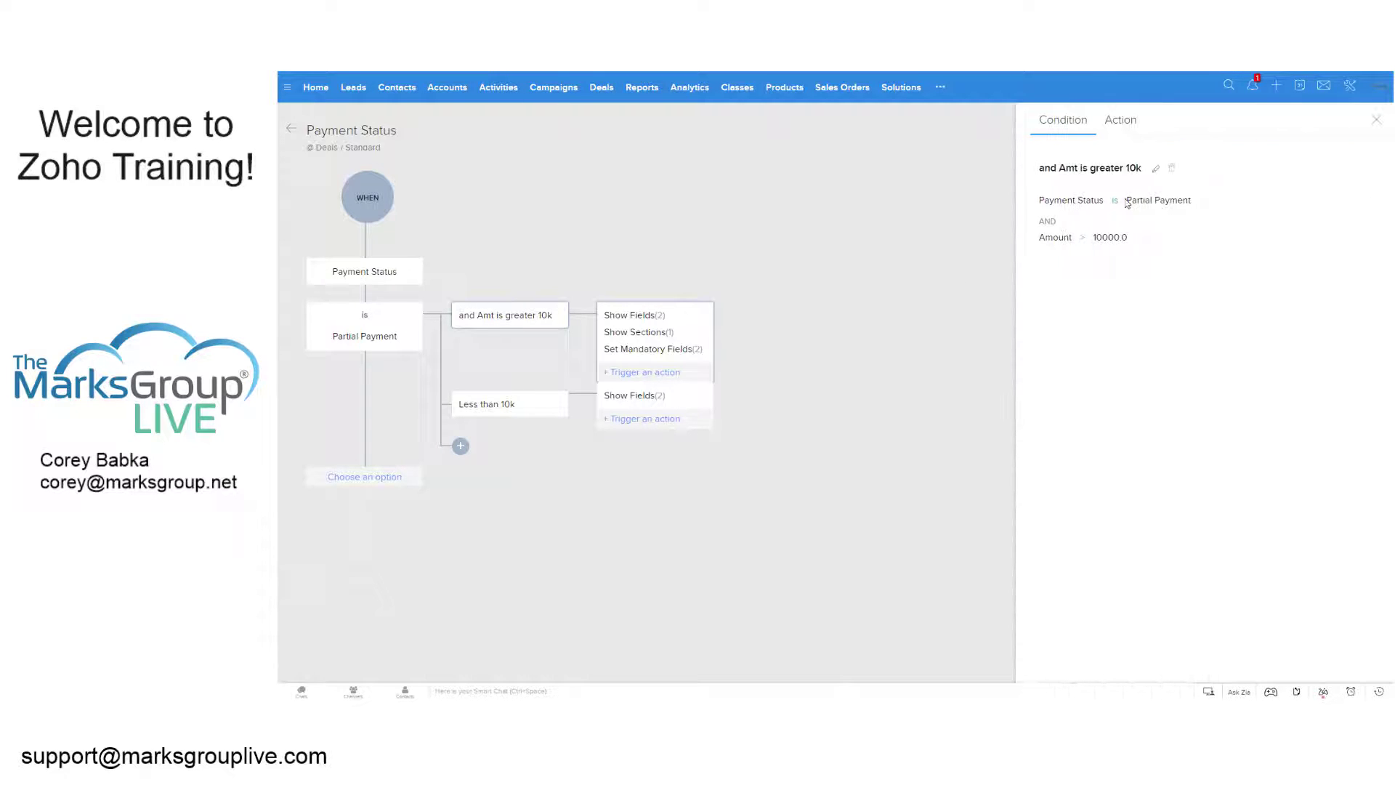
pyautogui.click(645, 323)
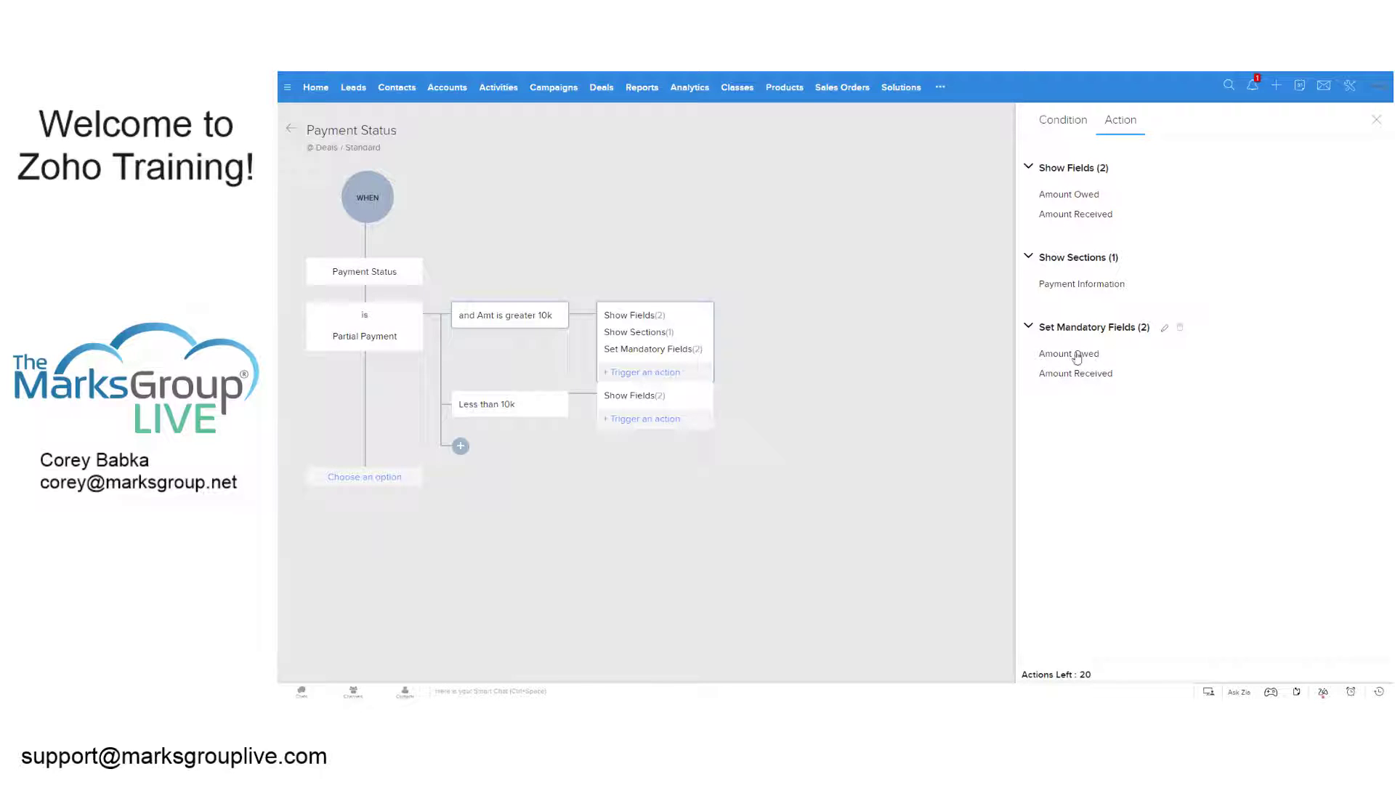
pyautogui.click(659, 402)
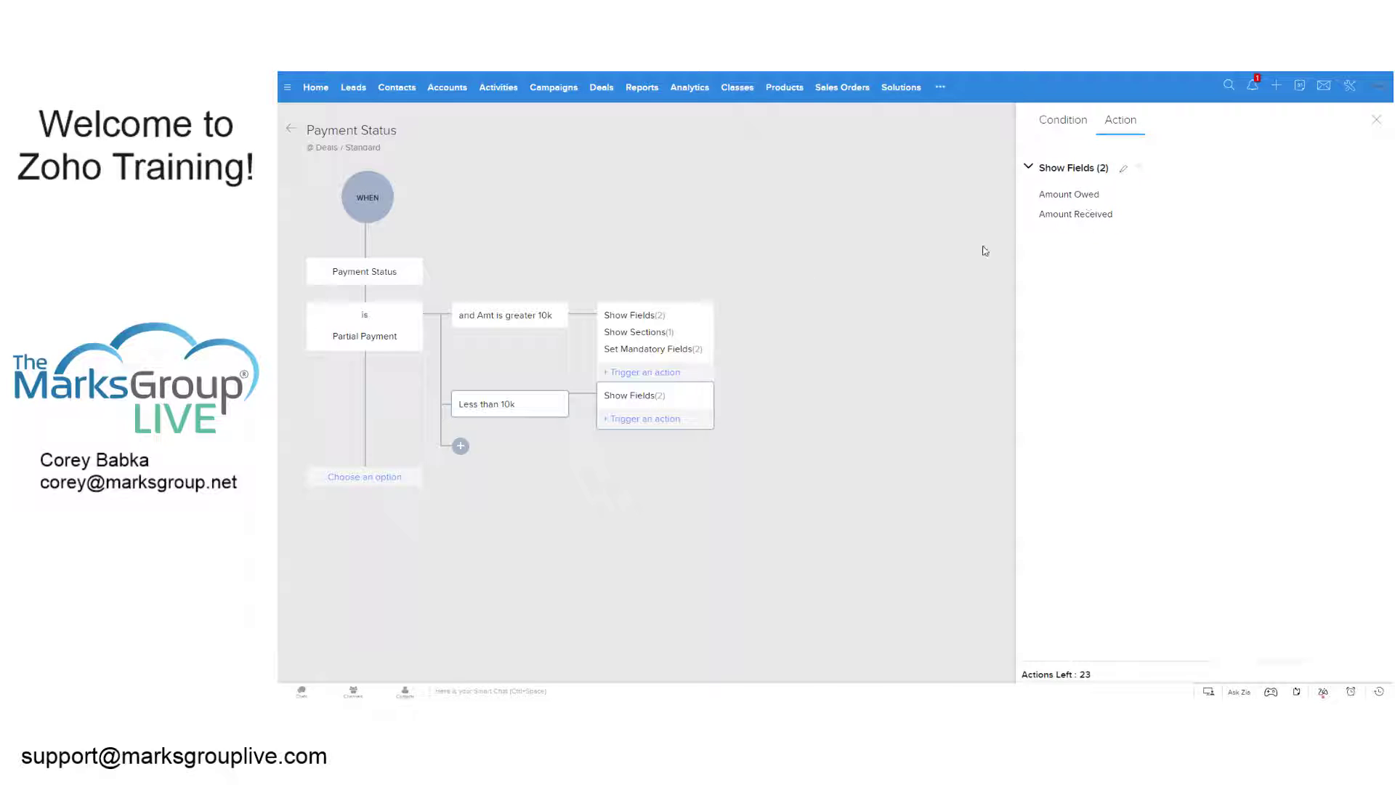
pyautogui.click(660, 336)
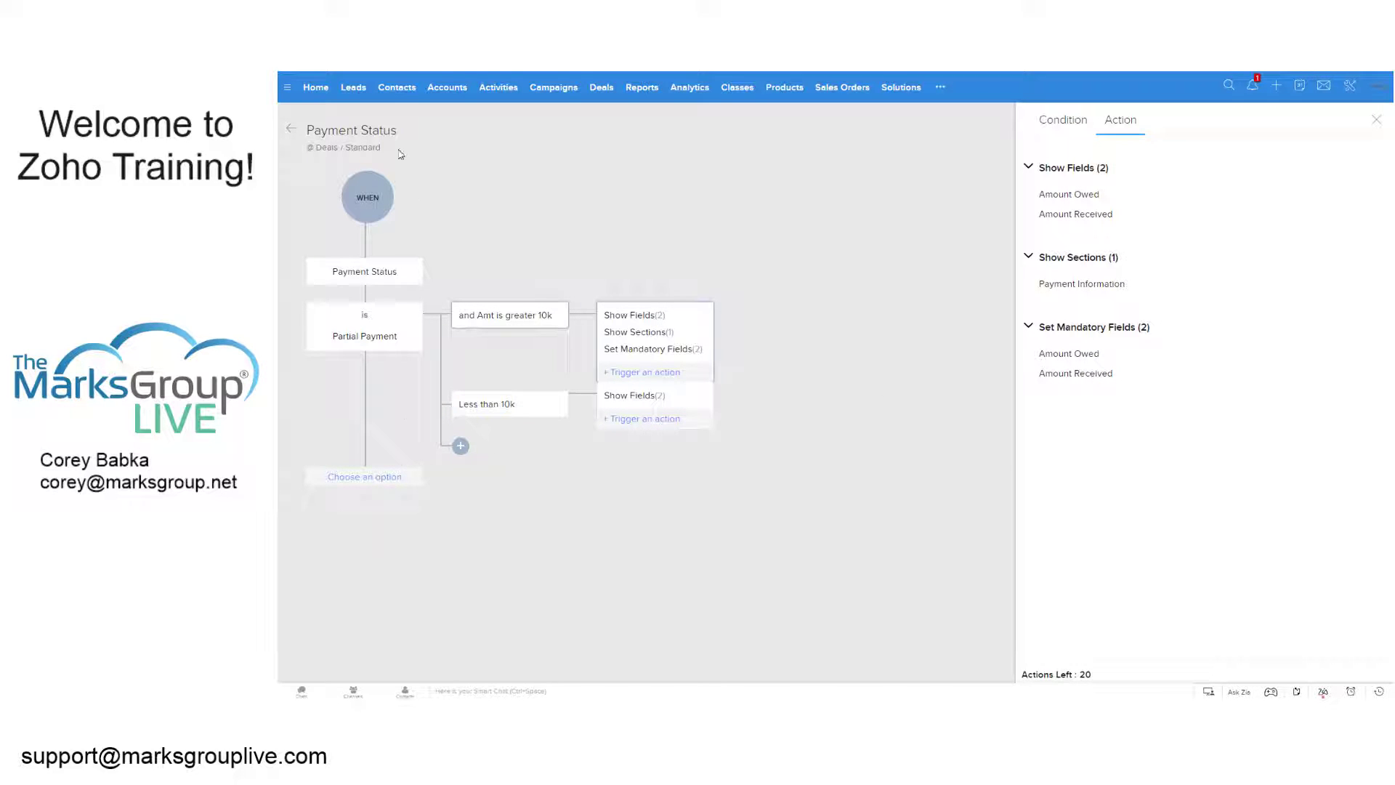
pyautogui.click(292, 130)
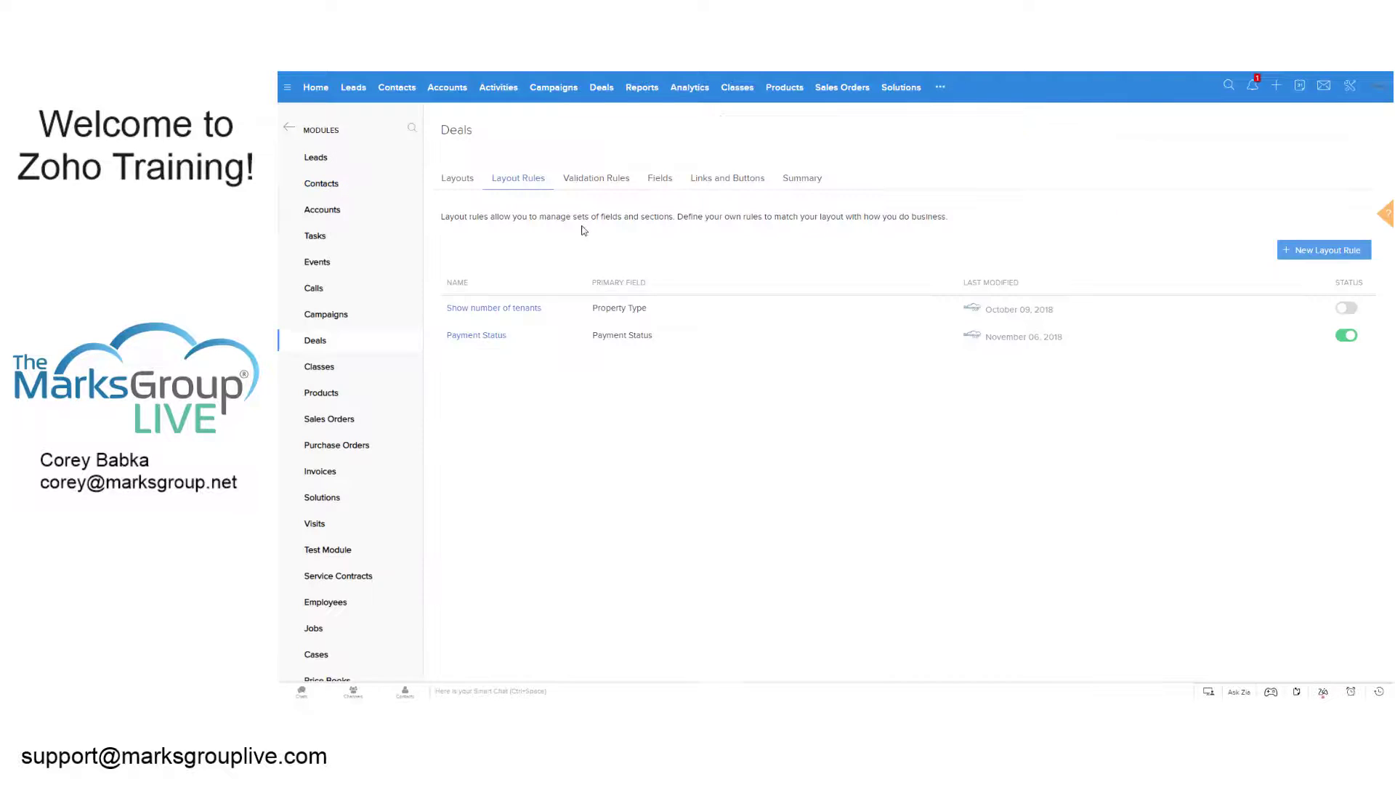
# Open the Bill's Boats record in the Accounts module and look through its account details
pyautogui.click(450, 88)
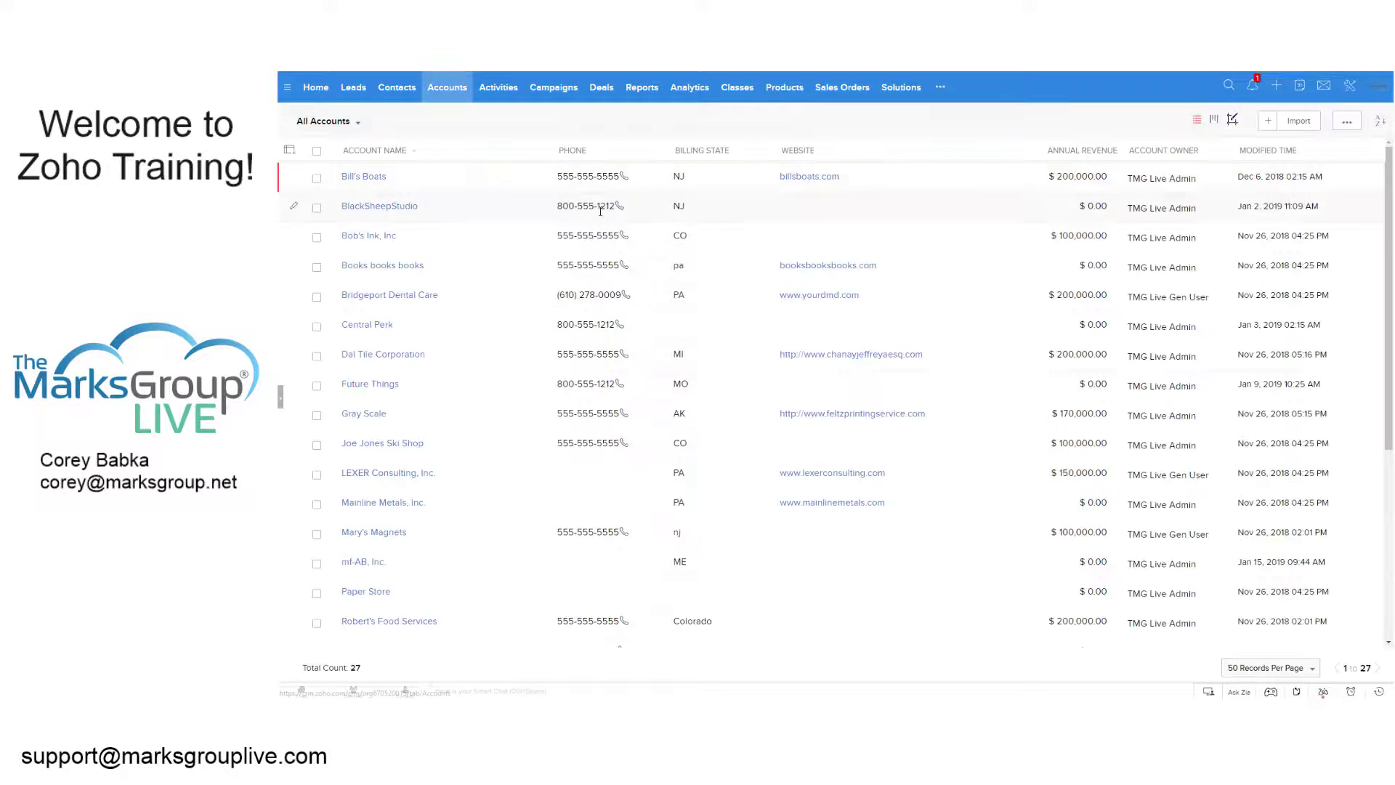
pyautogui.click(374, 178)
pyautogui.scroll(-1, 717, 407)
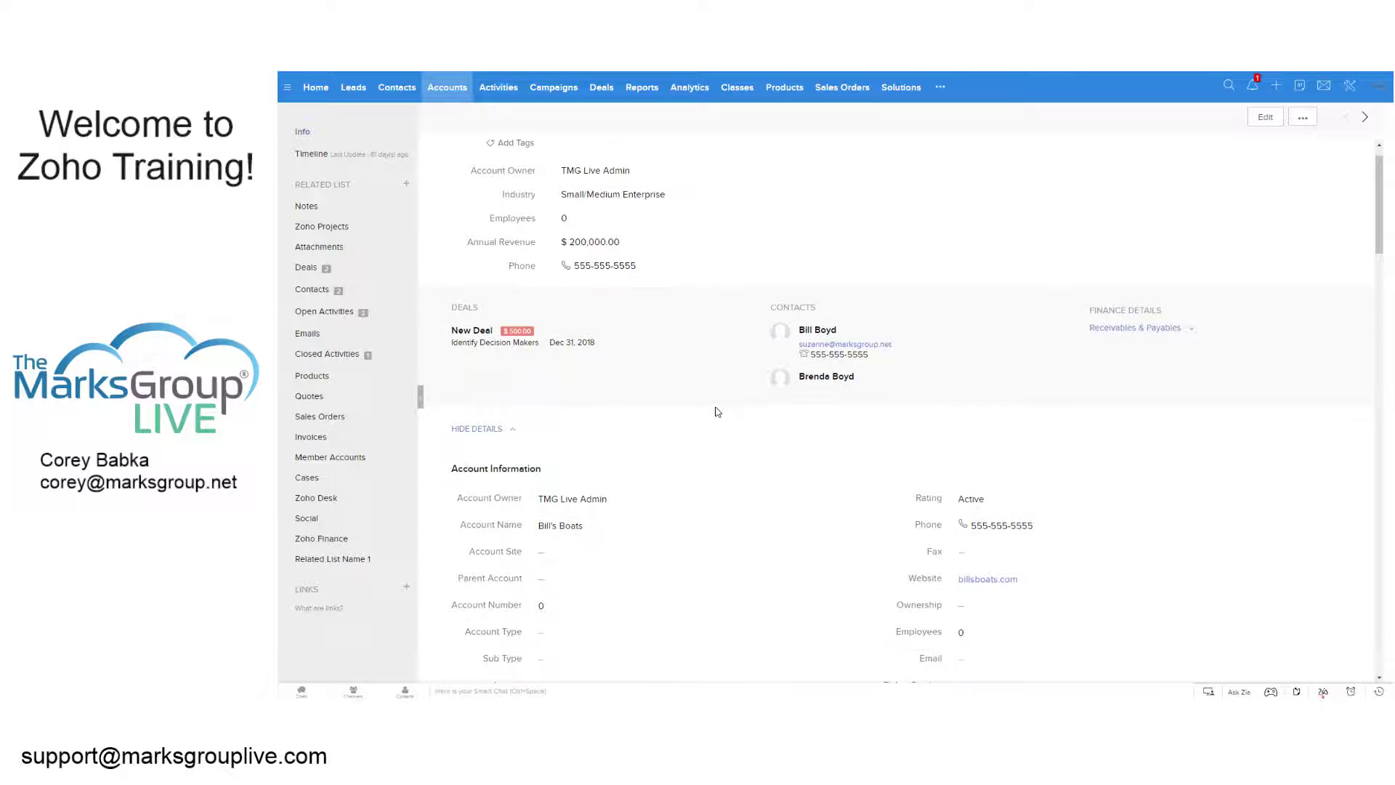
pyautogui.scroll(-8, 724, 425)
pyautogui.scroll(5, 733, 421)
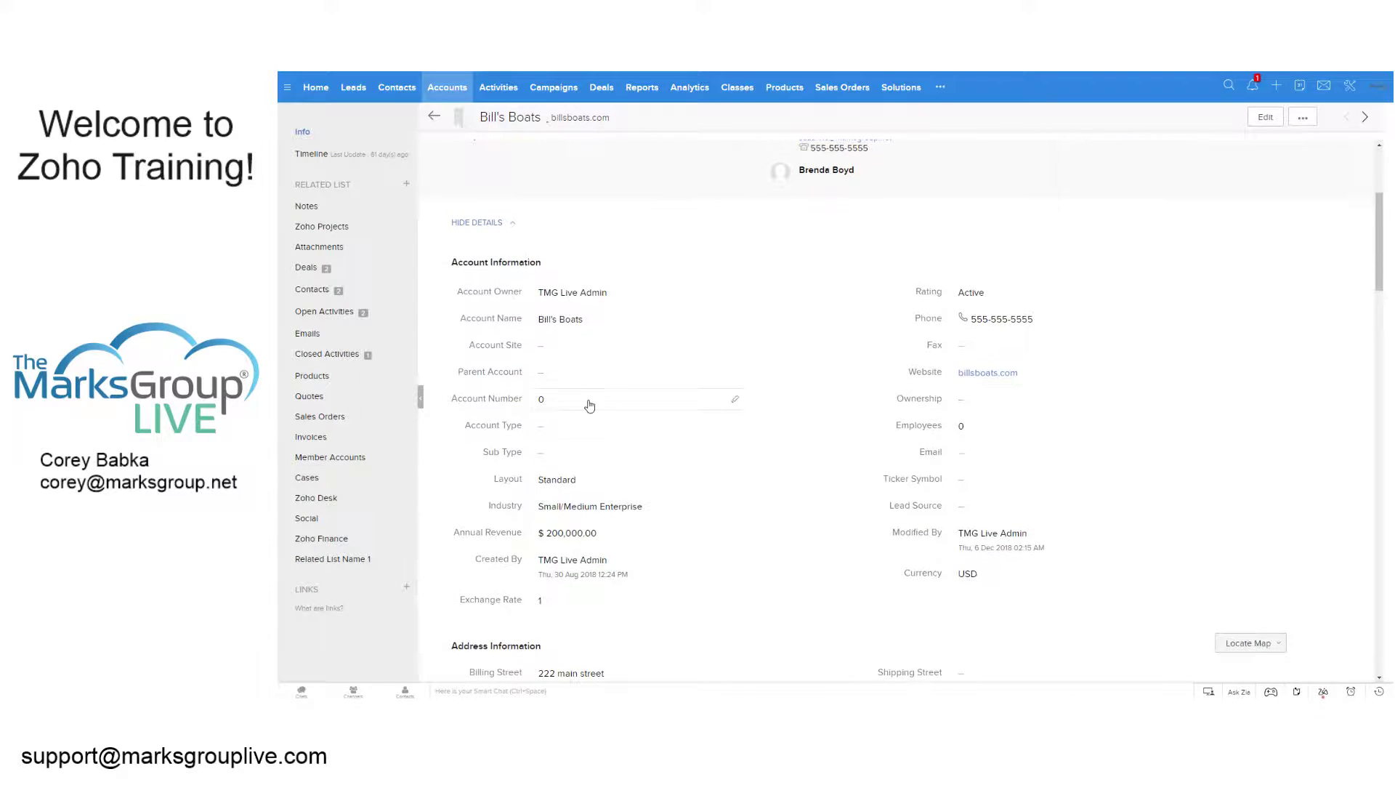
# View the Account Type options on the Bill's Boats record without choosing one, and review the record's other fields
pyautogui.click(736, 430)
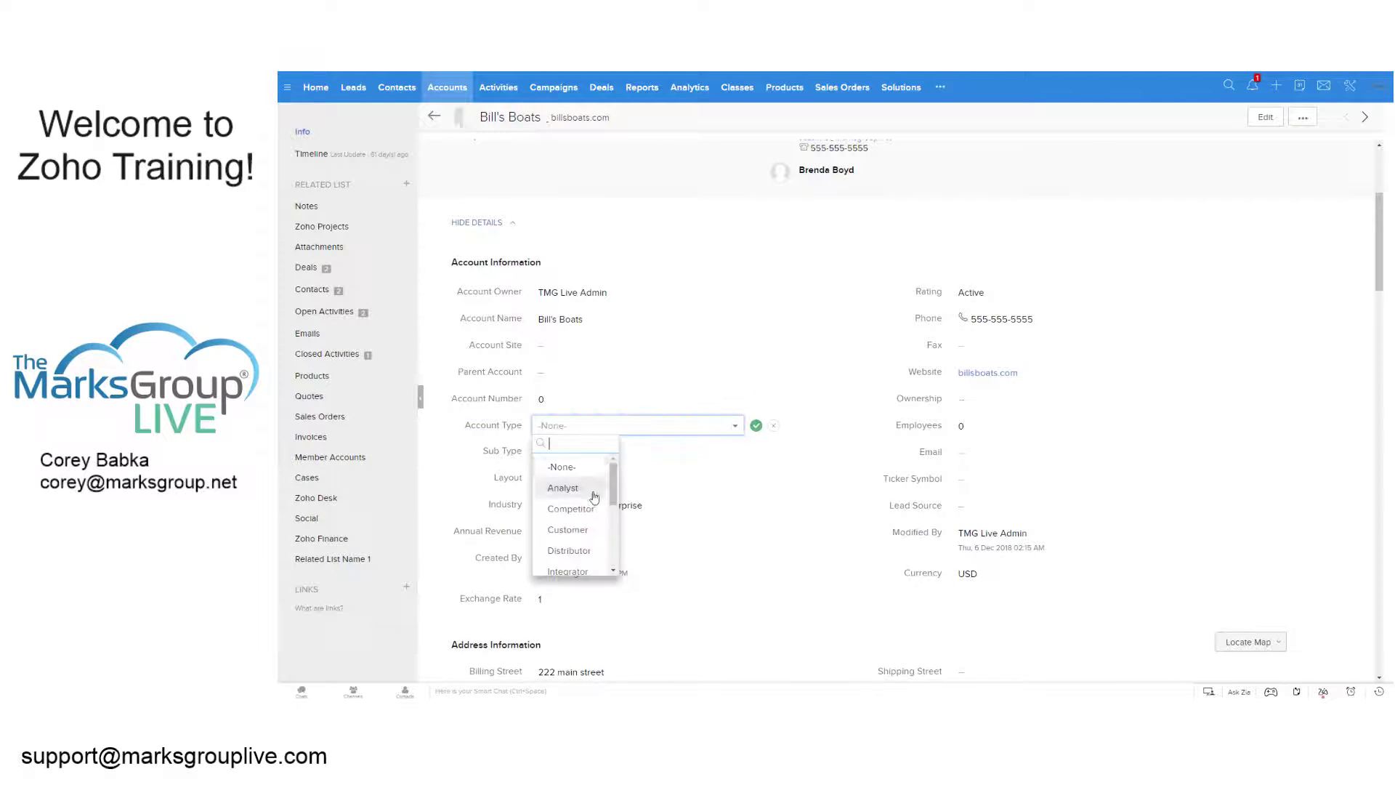
pyautogui.moveTo(614, 491); pyautogui.dragTo(614, 506)
pyautogui.click(1163, 321)
pyautogui.scroll(-5, 1164, 322)
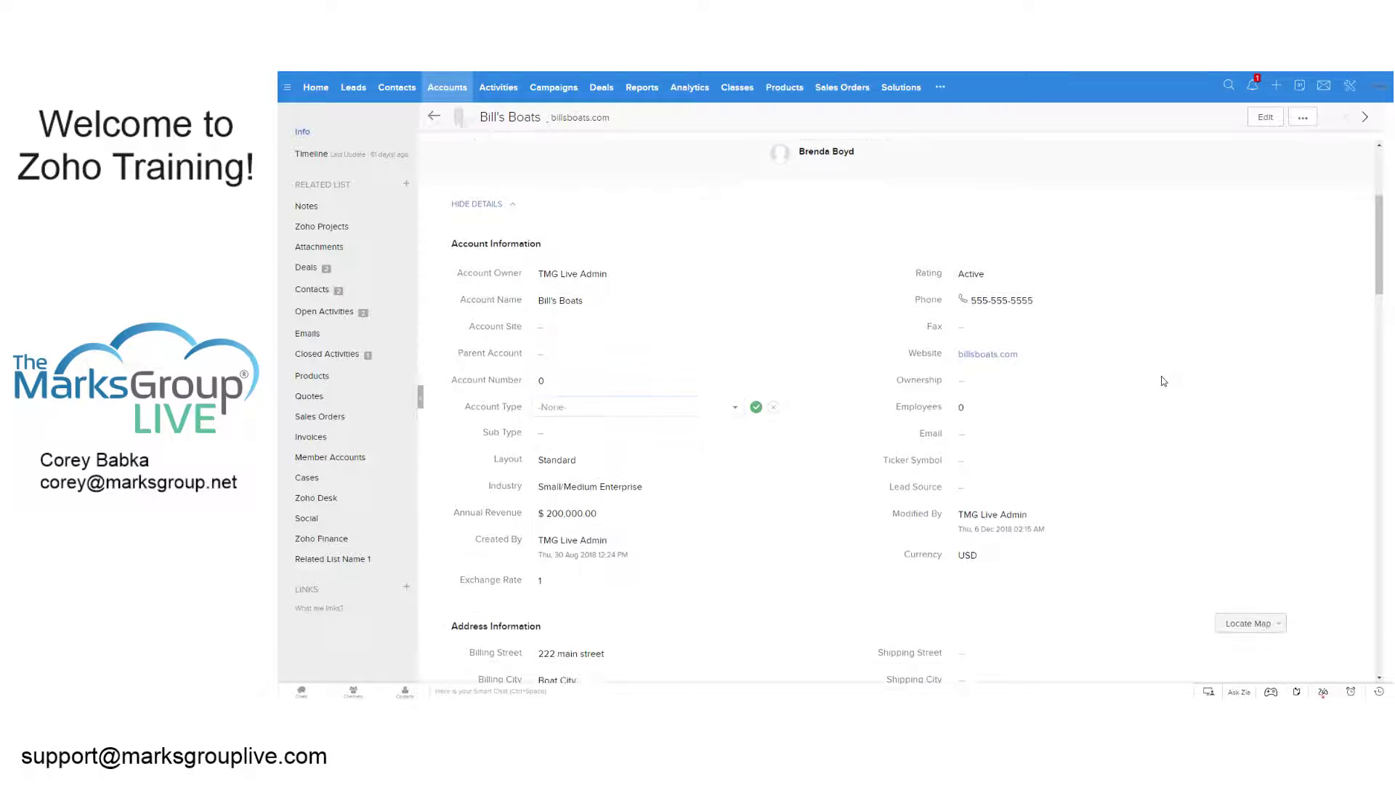
pyautogui.scroll(3, 1137, 420)
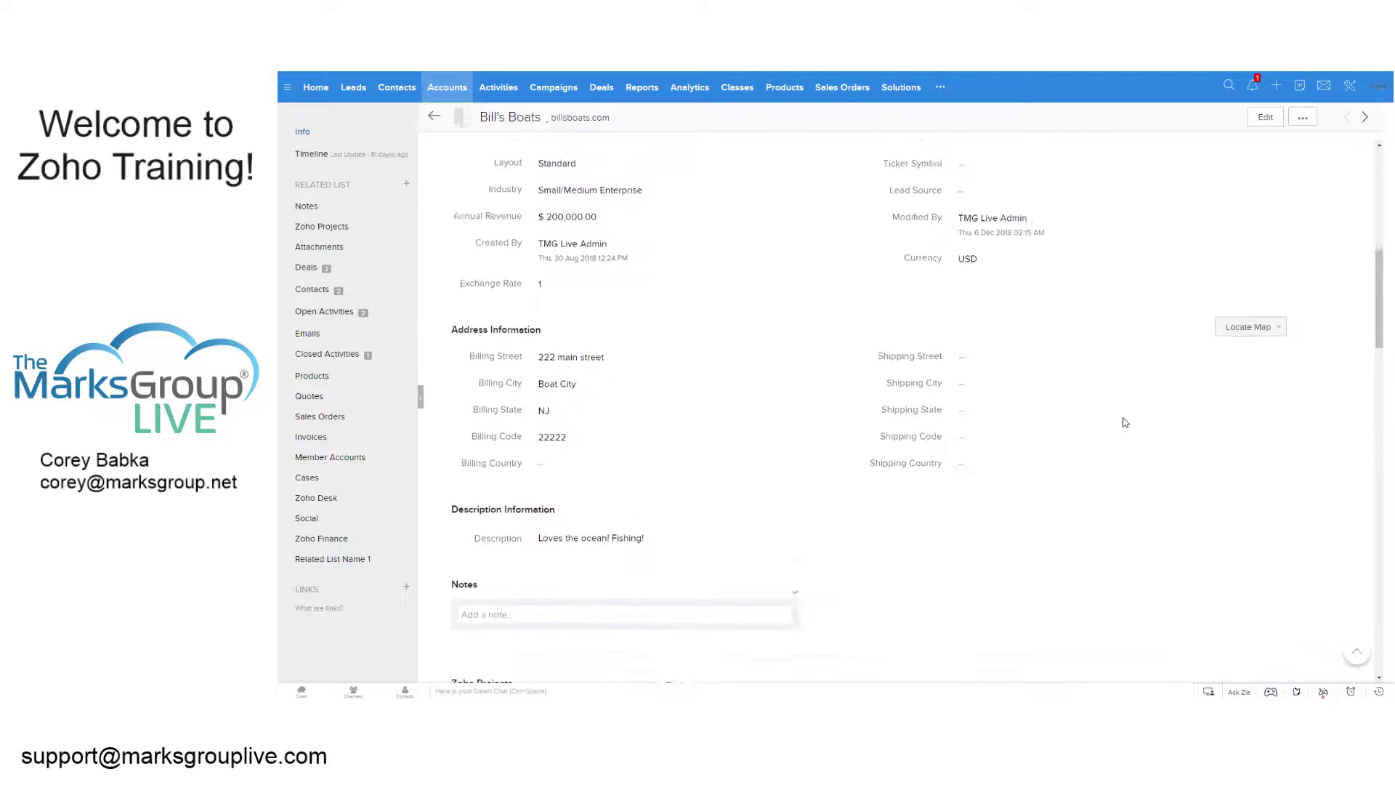
pyautogui.scroll(-1, 1122, 415)
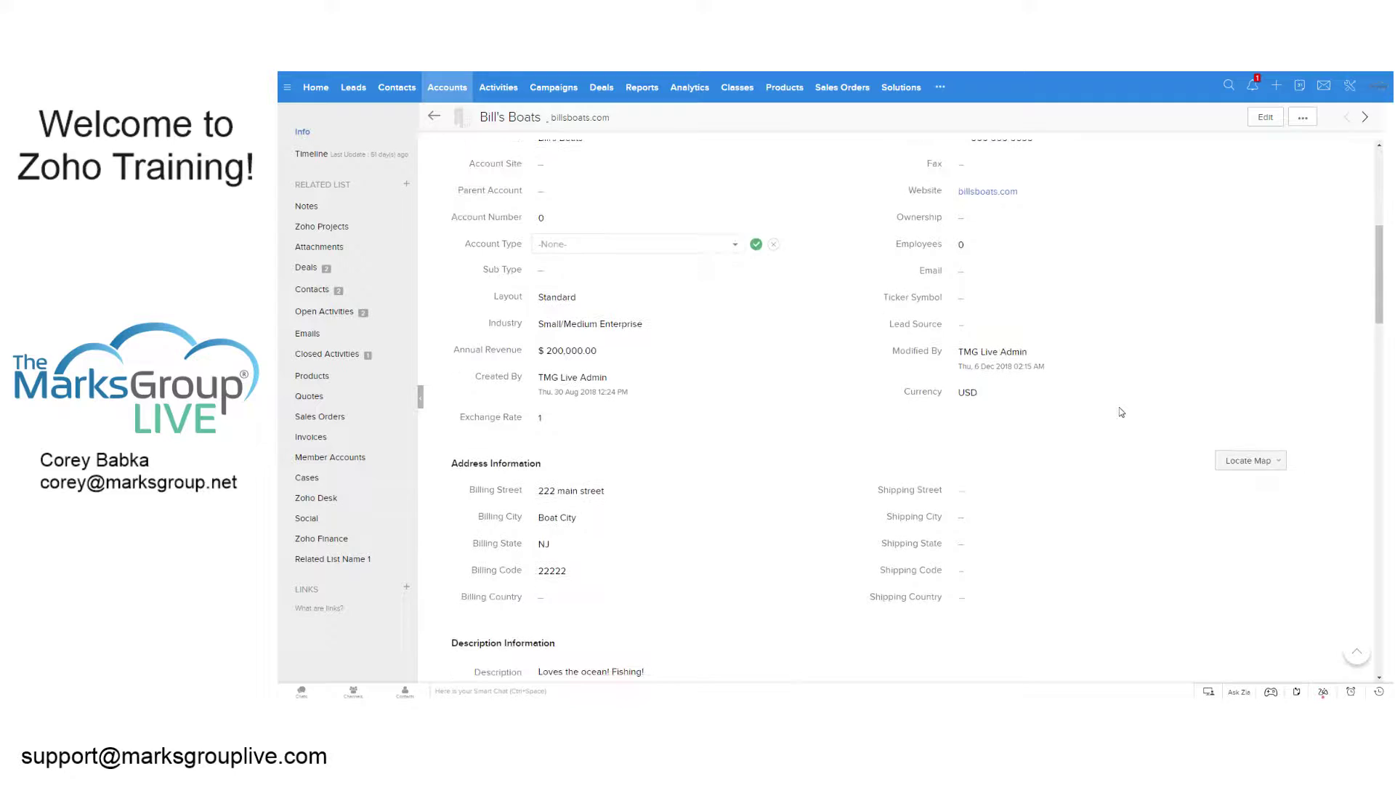
pyautogui.scroll(4, 1118, 409)
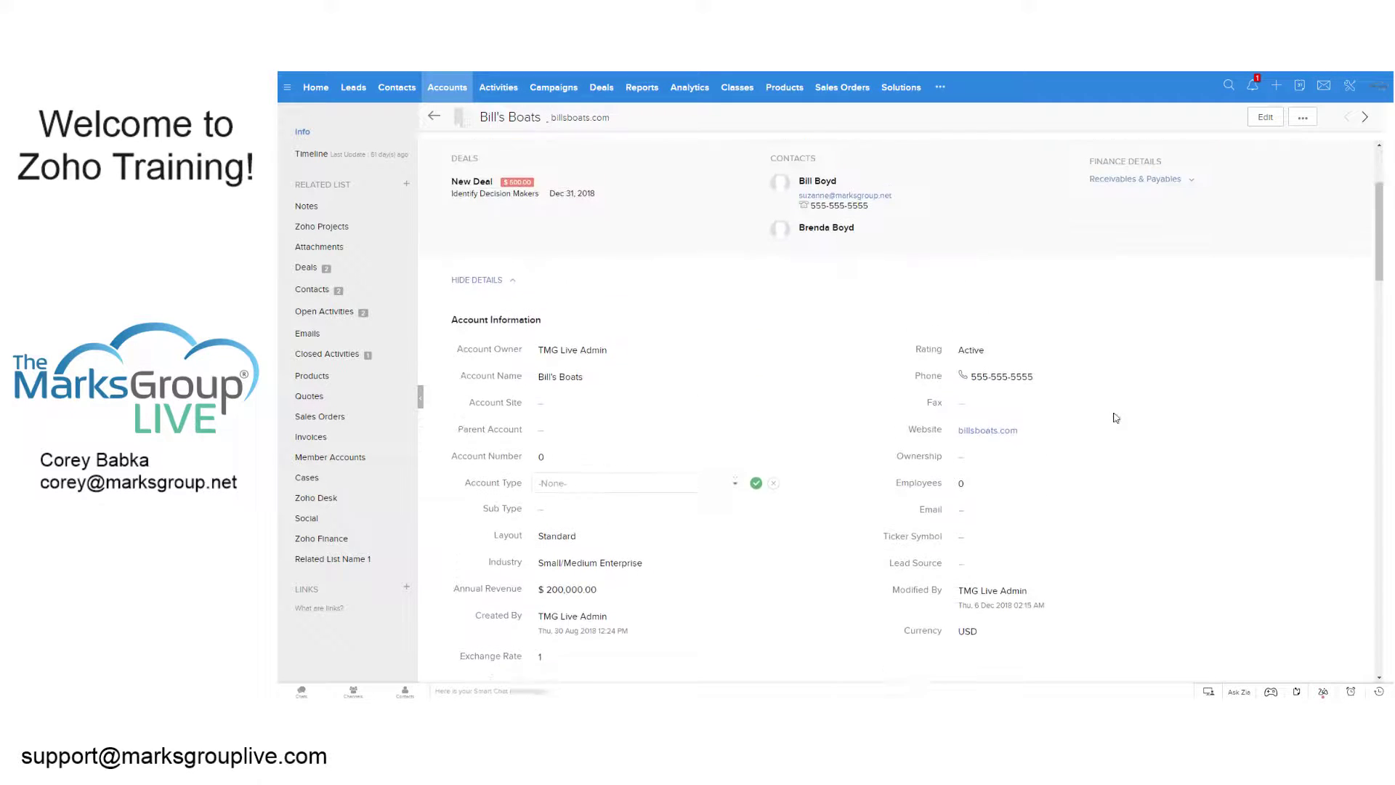
pyautogui.scroll(4, 1112, 406)
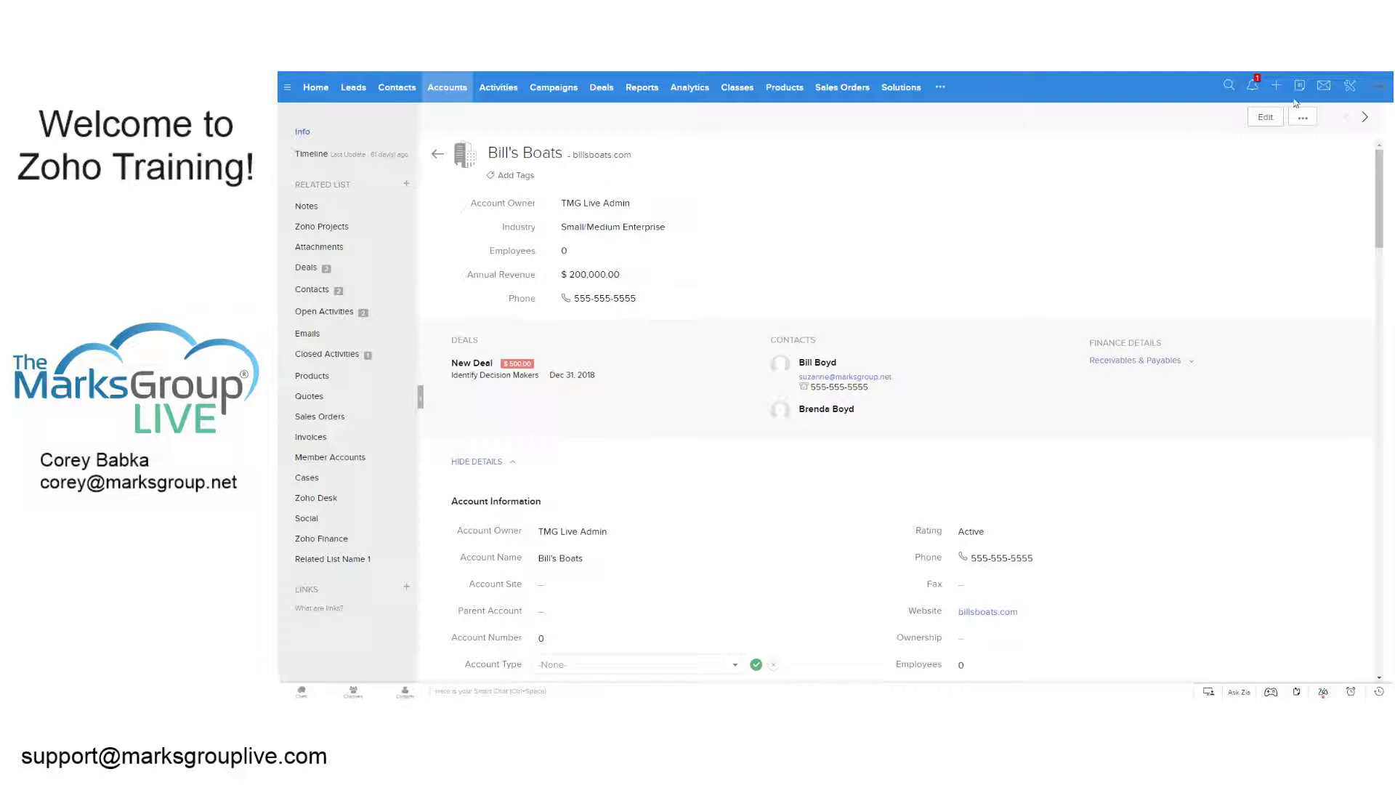
# Open the Accounts module's layout rules from the Modules and Fields setup
pyautogui.click(1349, 88)
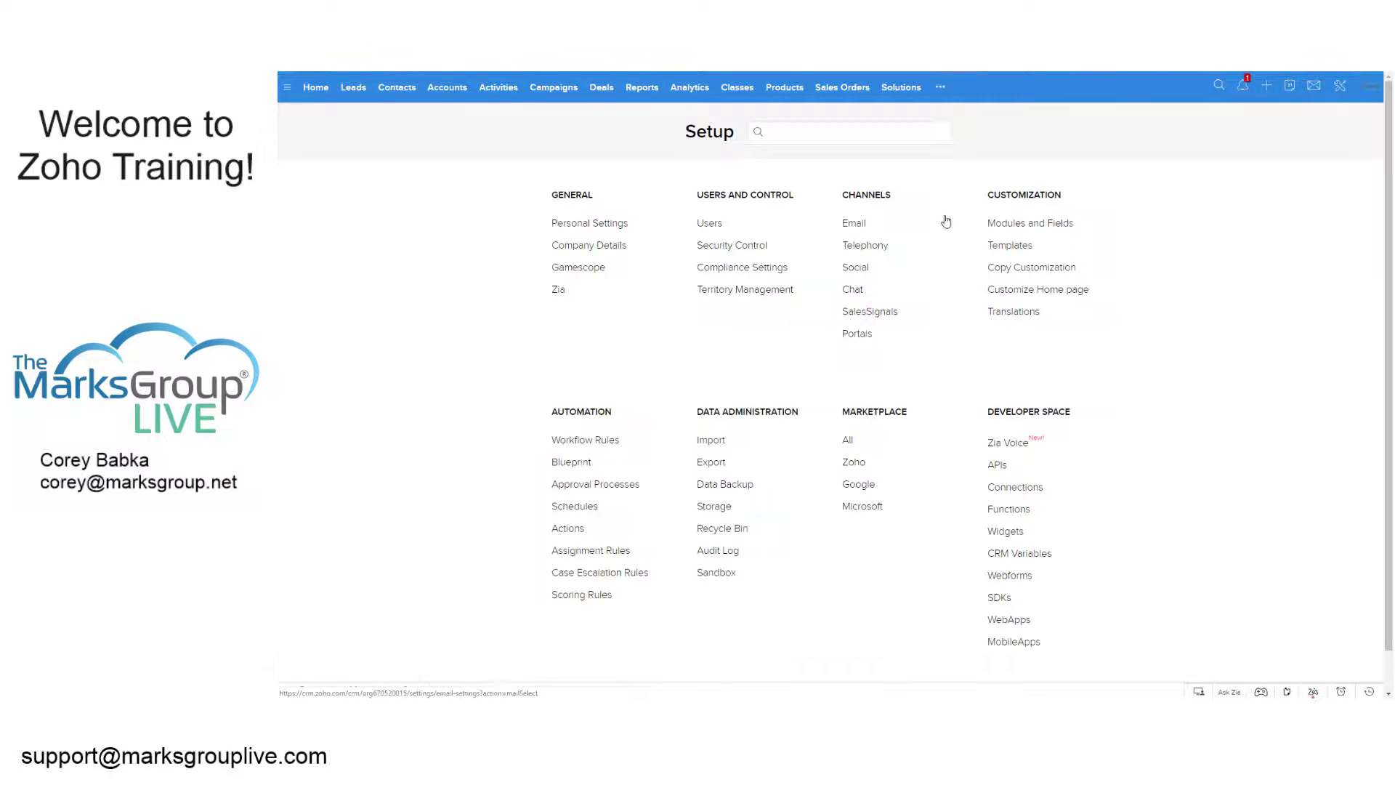
pyautogui.click(1011, 226)
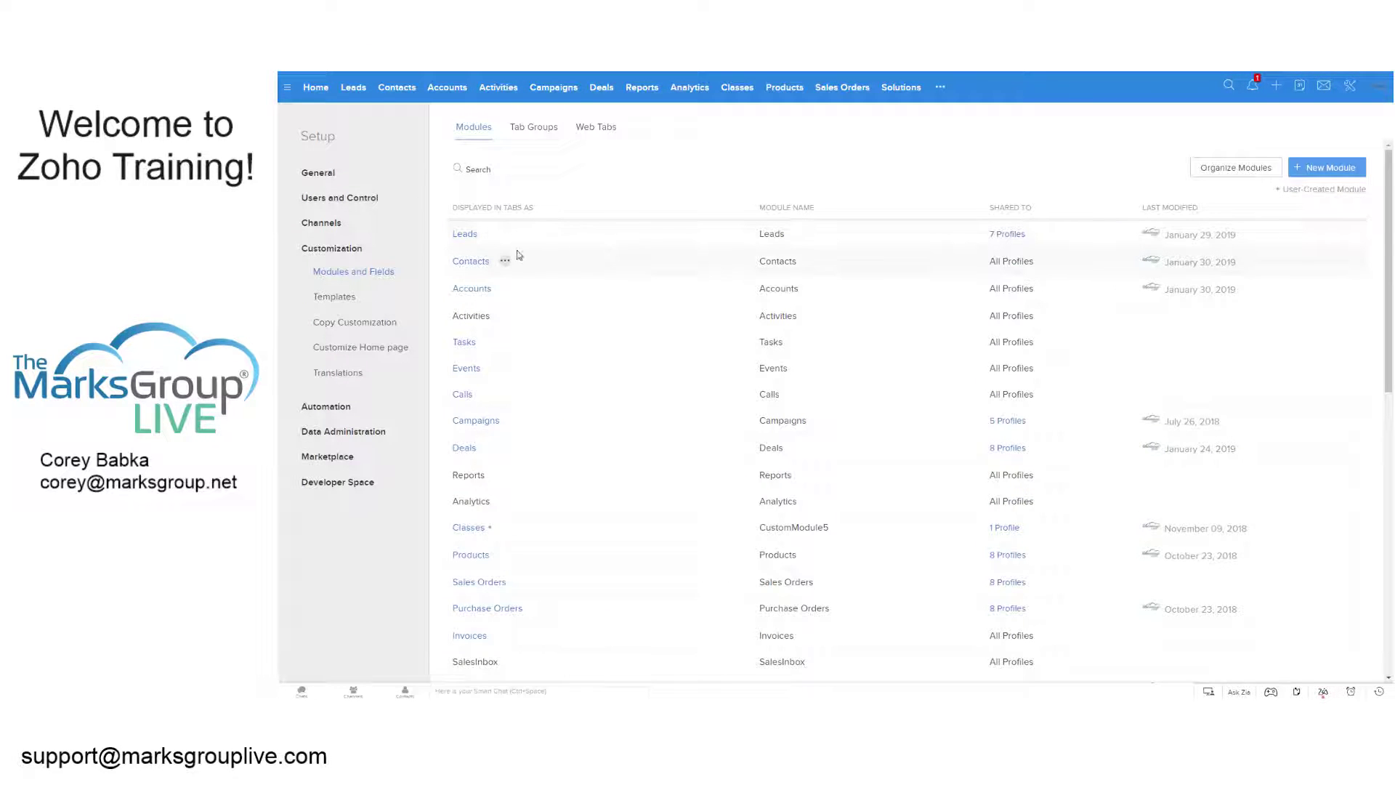
pyautogui.click(506, 288)
pyautogui.click(532, 292)
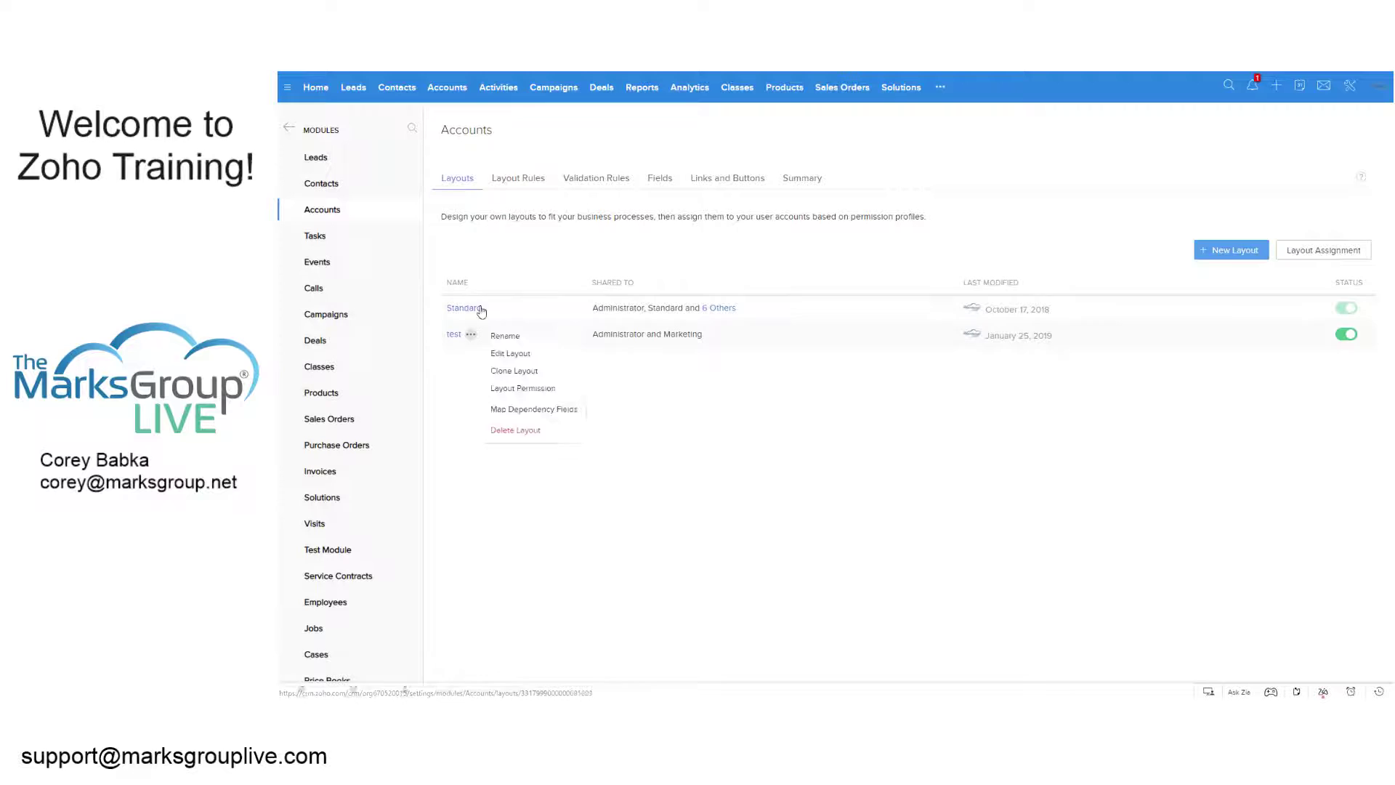
pyautogui.click(527, 181)
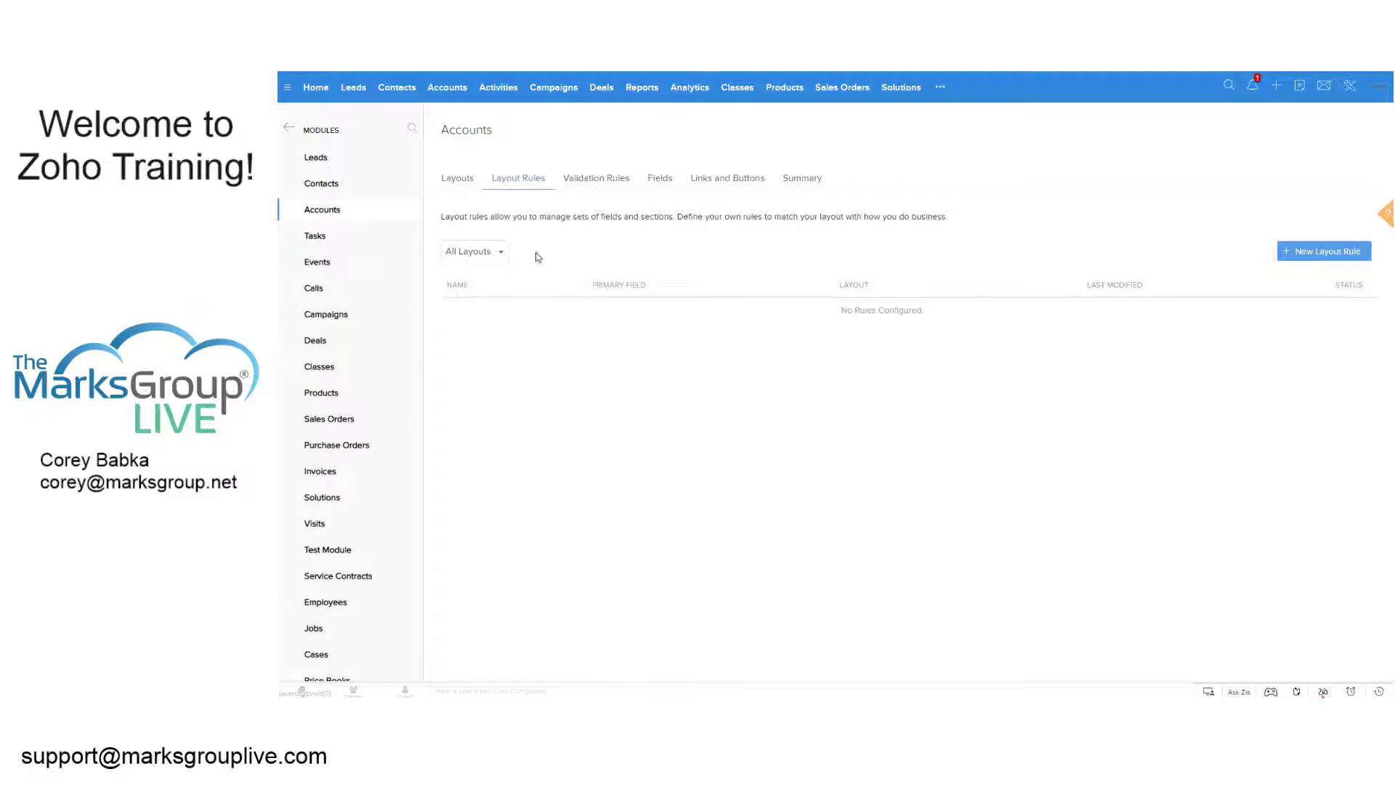
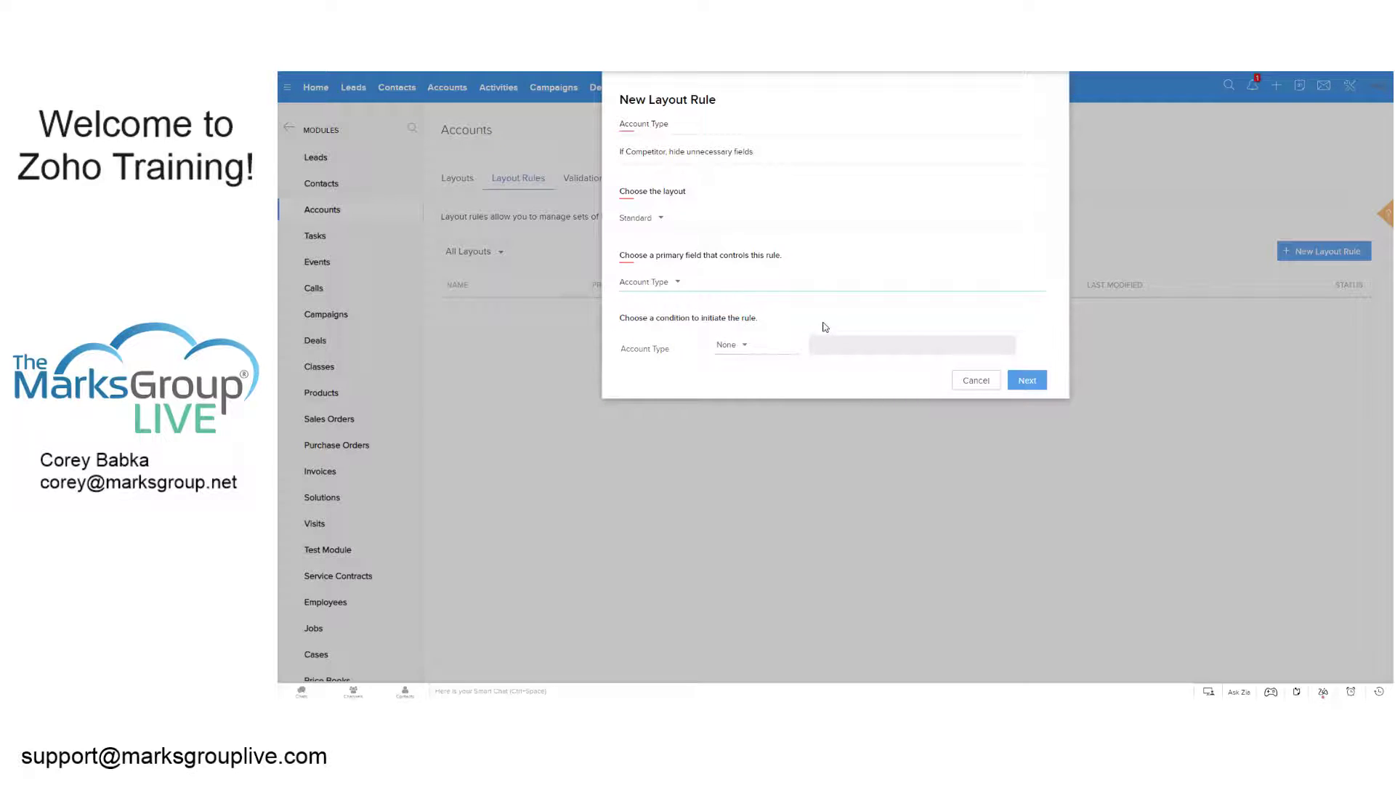
# Set the new Account Type layout rule's initiating condition to Account Type is Competitor and continue to the rule editor
pyautogui.click(739, 356)
pyautogui.click(735, 389)
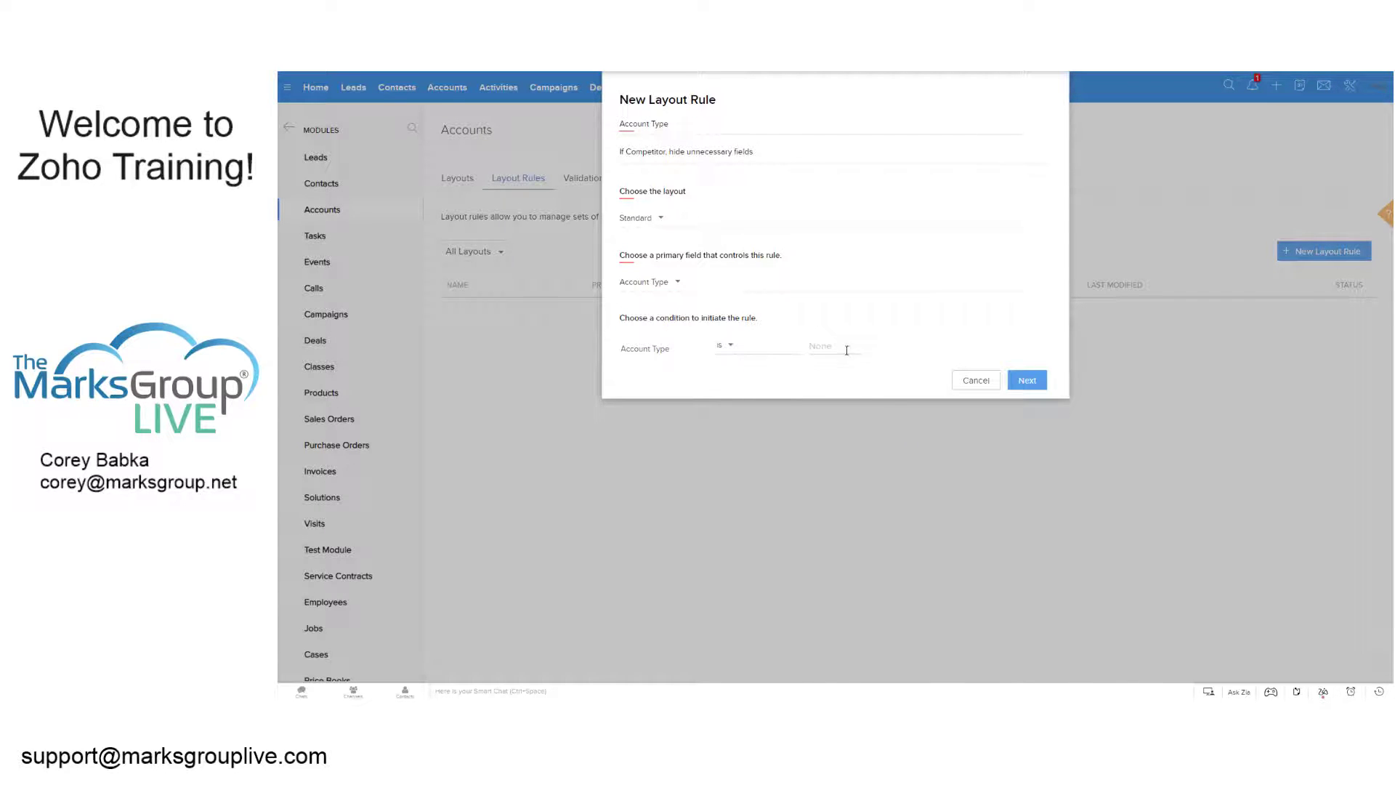
pyautogui.click(824, 348)
pyautogui.click(861, 391)
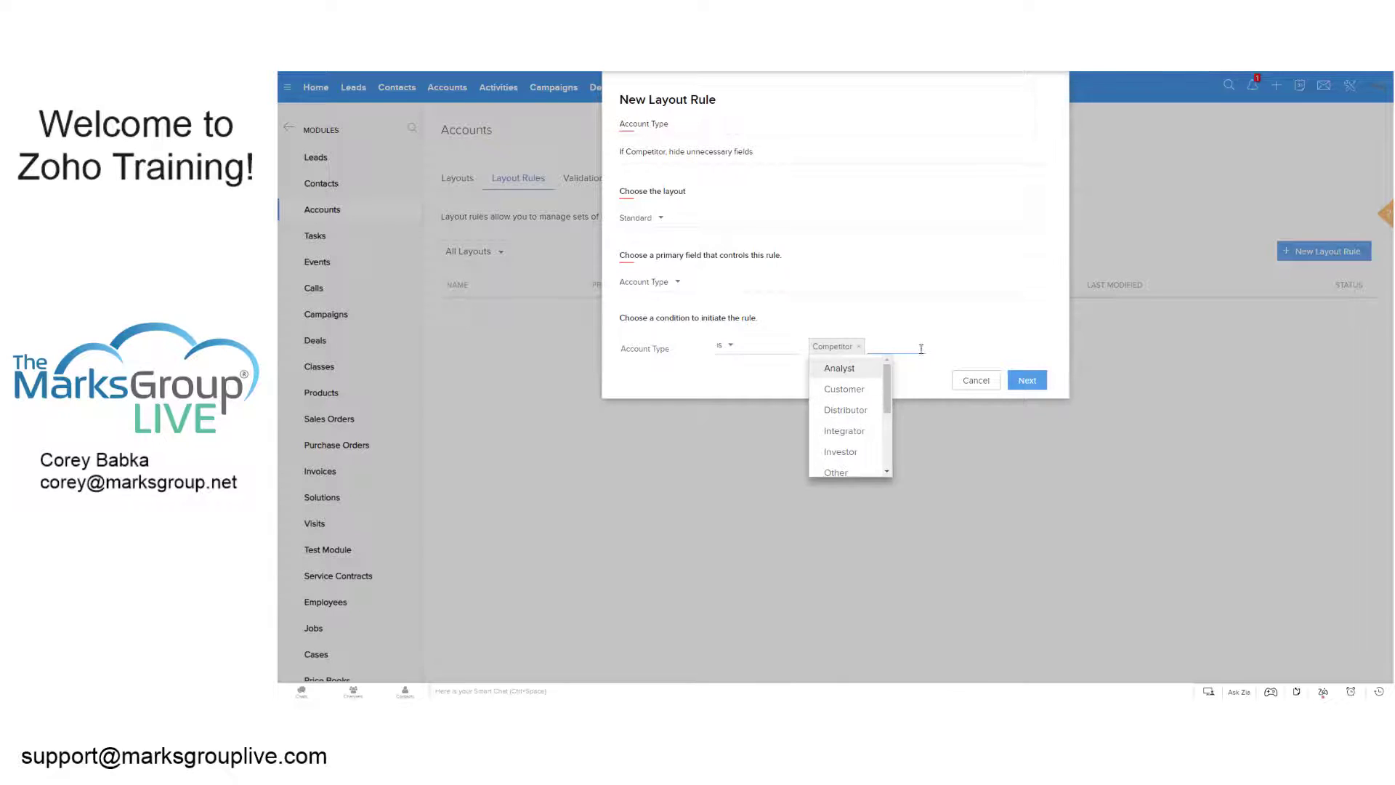
pyautogui.click(1027, 382)
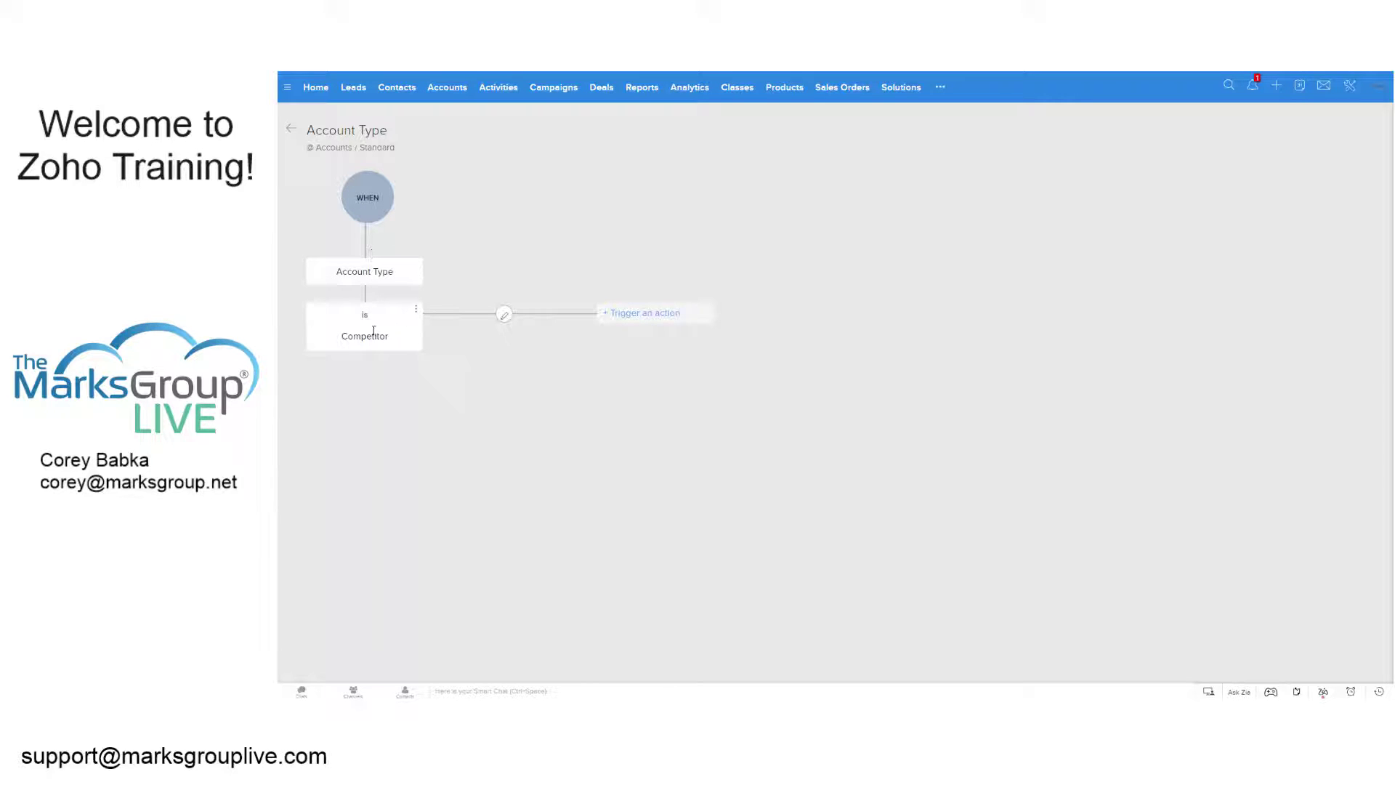
# Look through the fields offered by the Show Fields action for the Competitor branch, and leave without saving an action
pyautogui.click(632, 317)
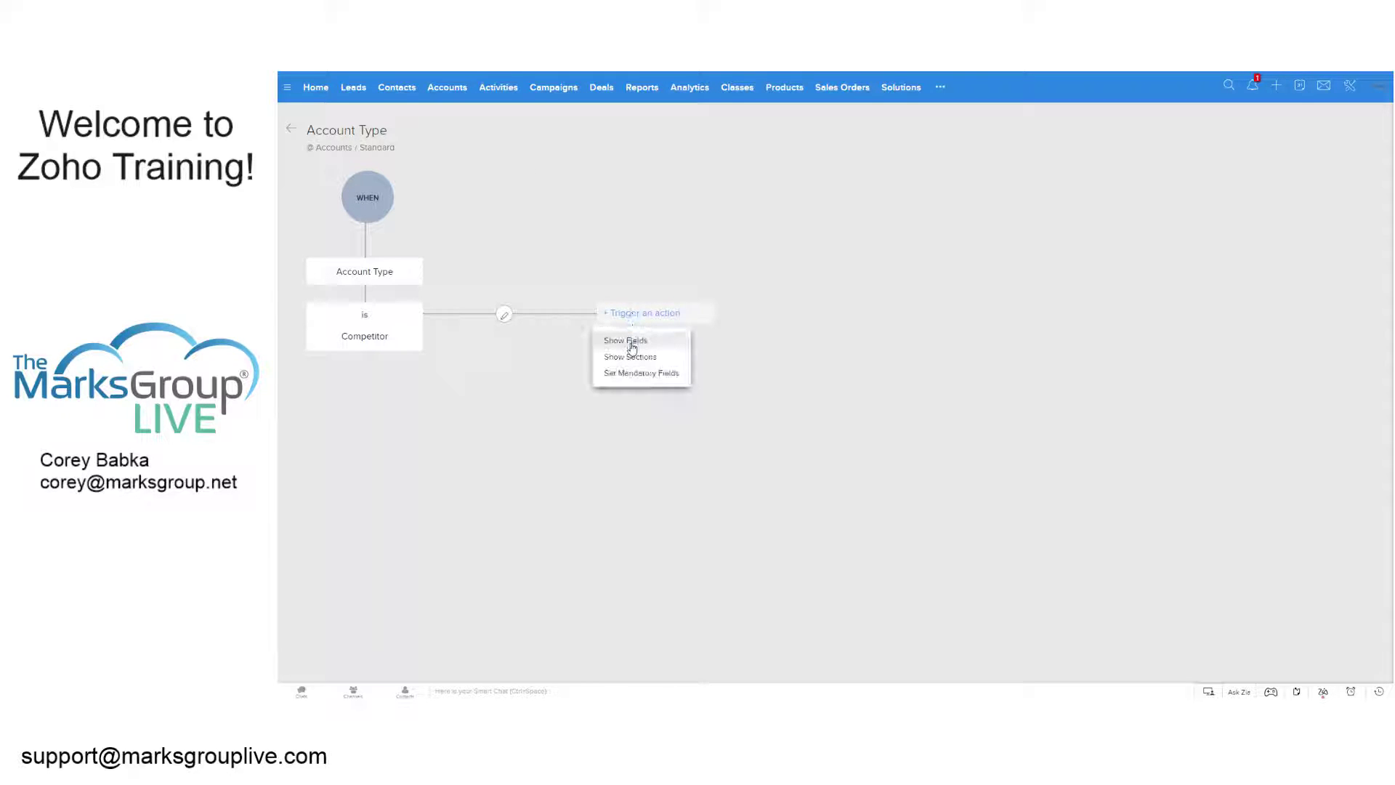
pyautogui.click(629, 340)
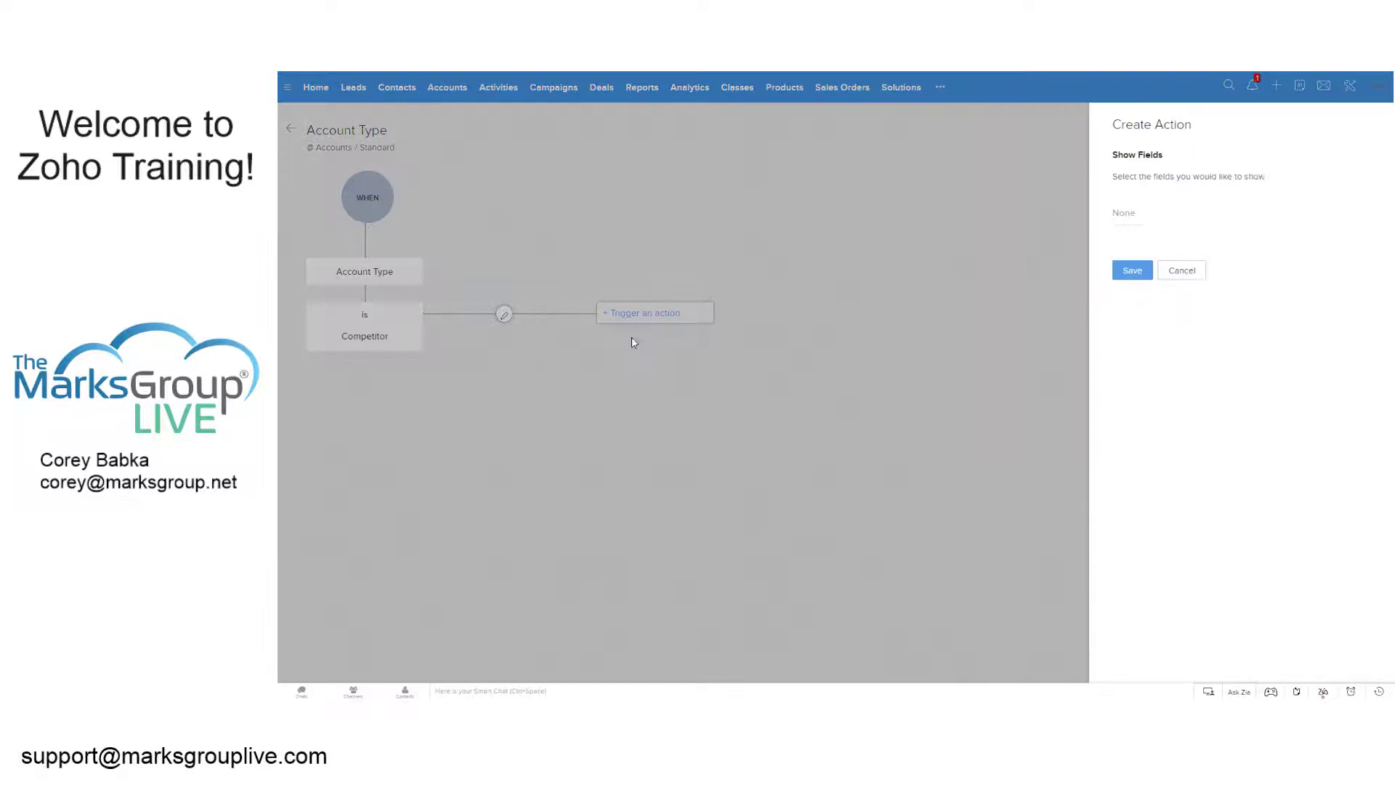
pyautogui.click(1058, 215)
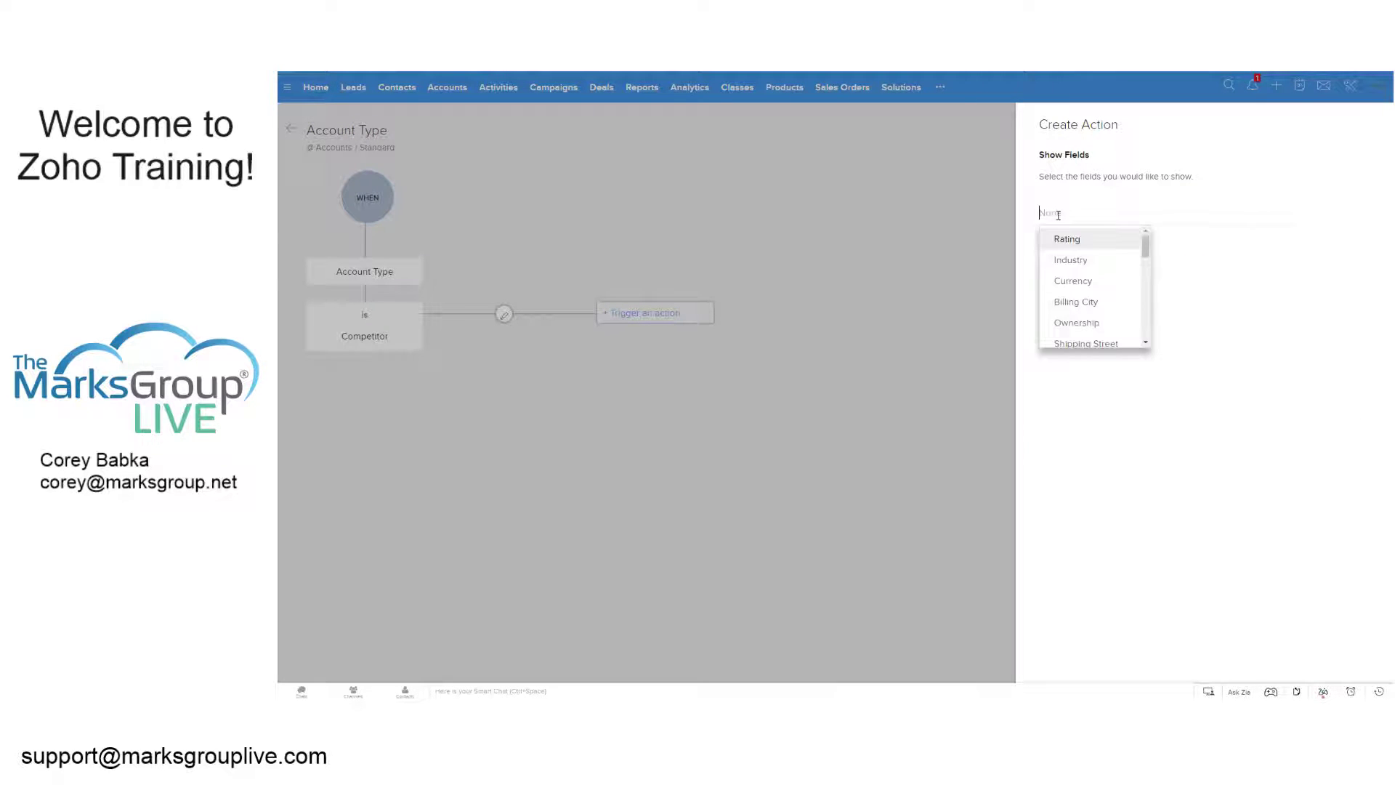
pyautogui.moveTo(1146, 249)
pyautogui.mouseDown()
pyautogui.moveTo(1146, 274)
pyautogui.moveTo(1146, 240)
pyautogui.mouseUp()
pyautogui.click(1207, 274)
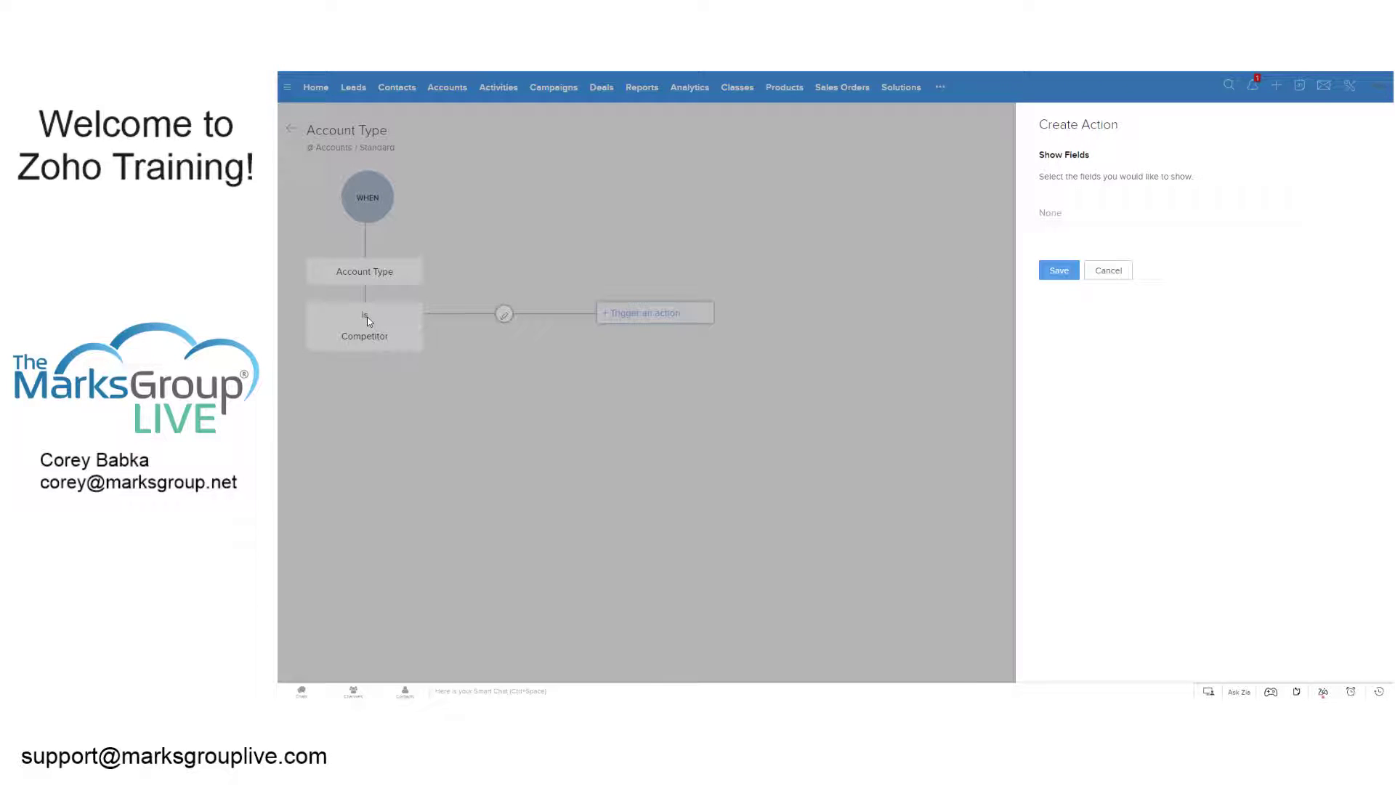
pyautogui.click(1106, 273)
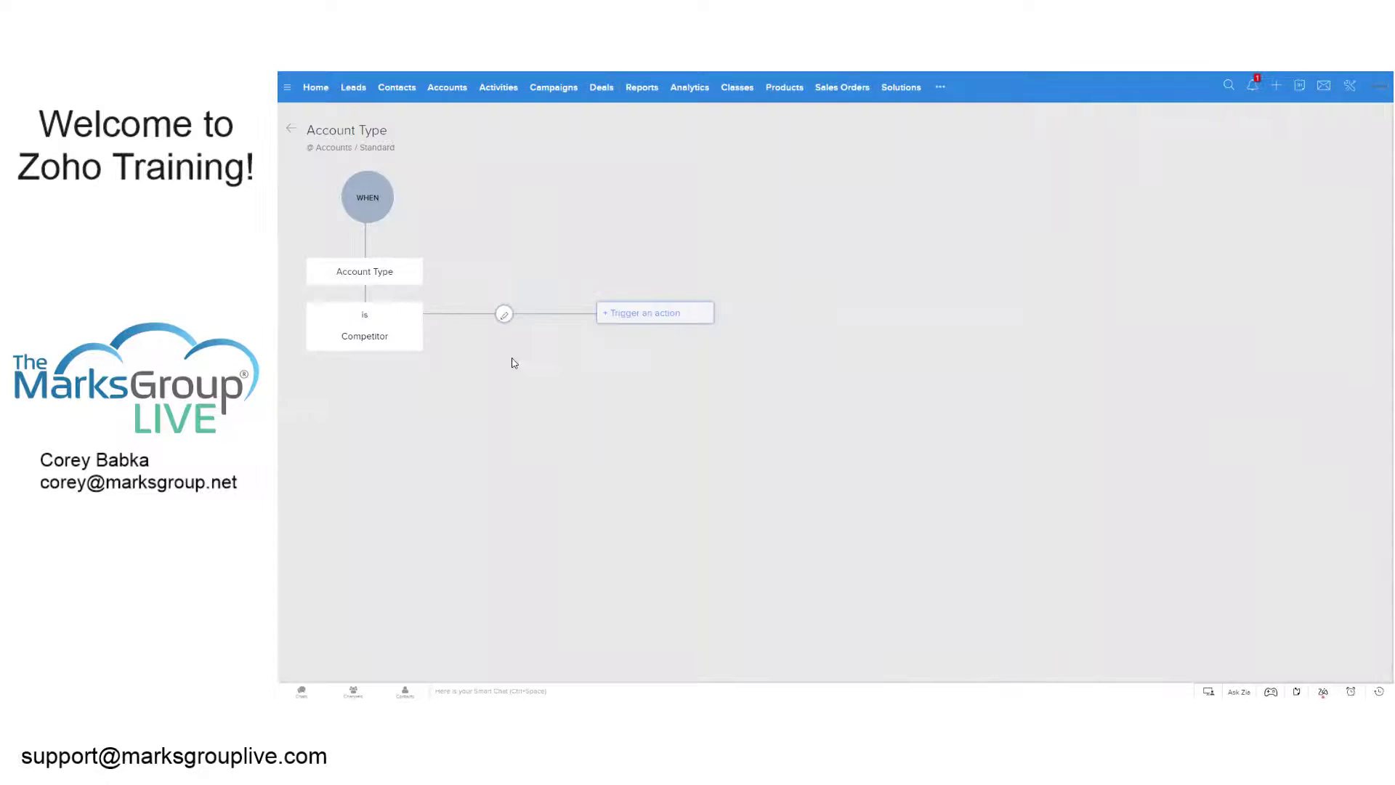
# View the Show Sections action and the additional condition settings for the Competitor branch, leaving both unsaved
pyautogui.click(633, 322)
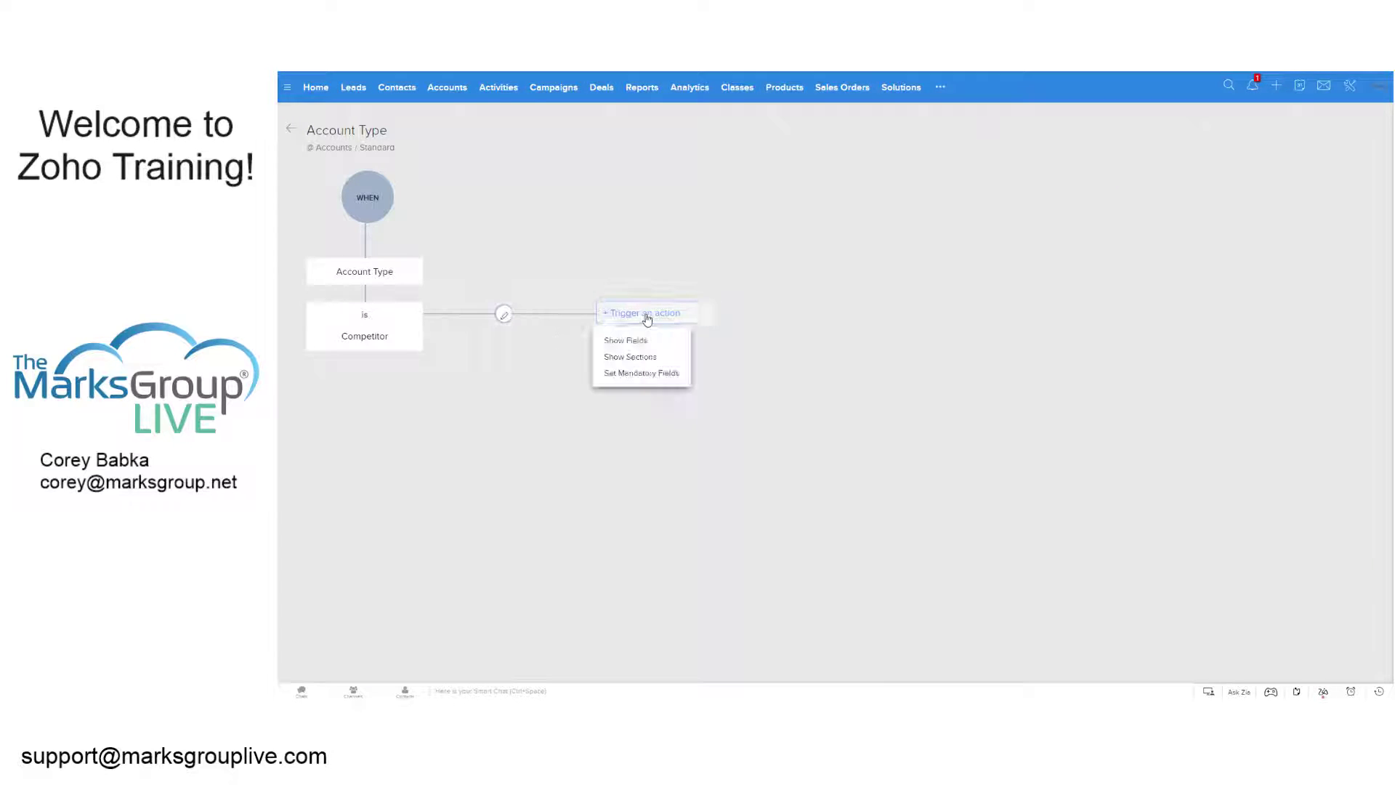
pyautogui.click(633, 357)
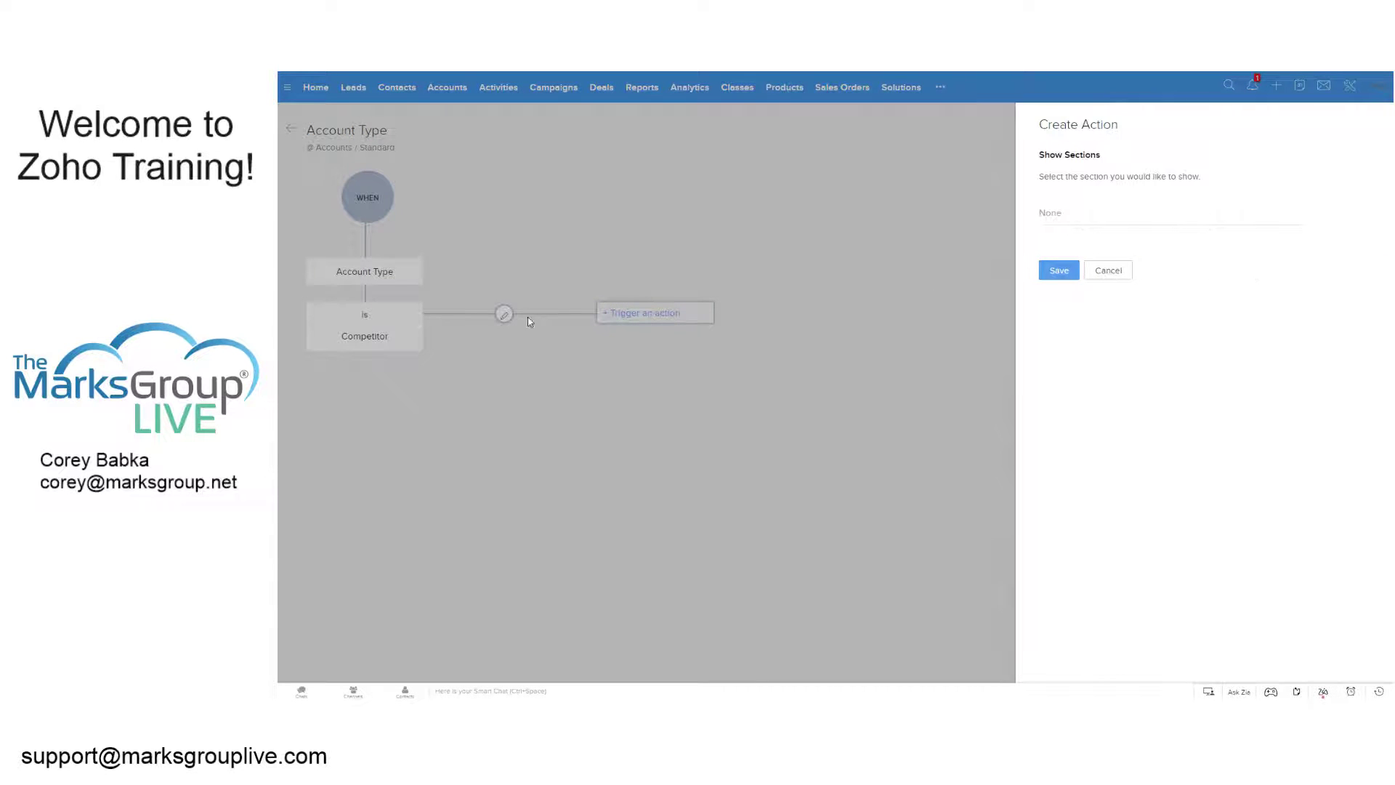
pyautogui.click(1108, 271)
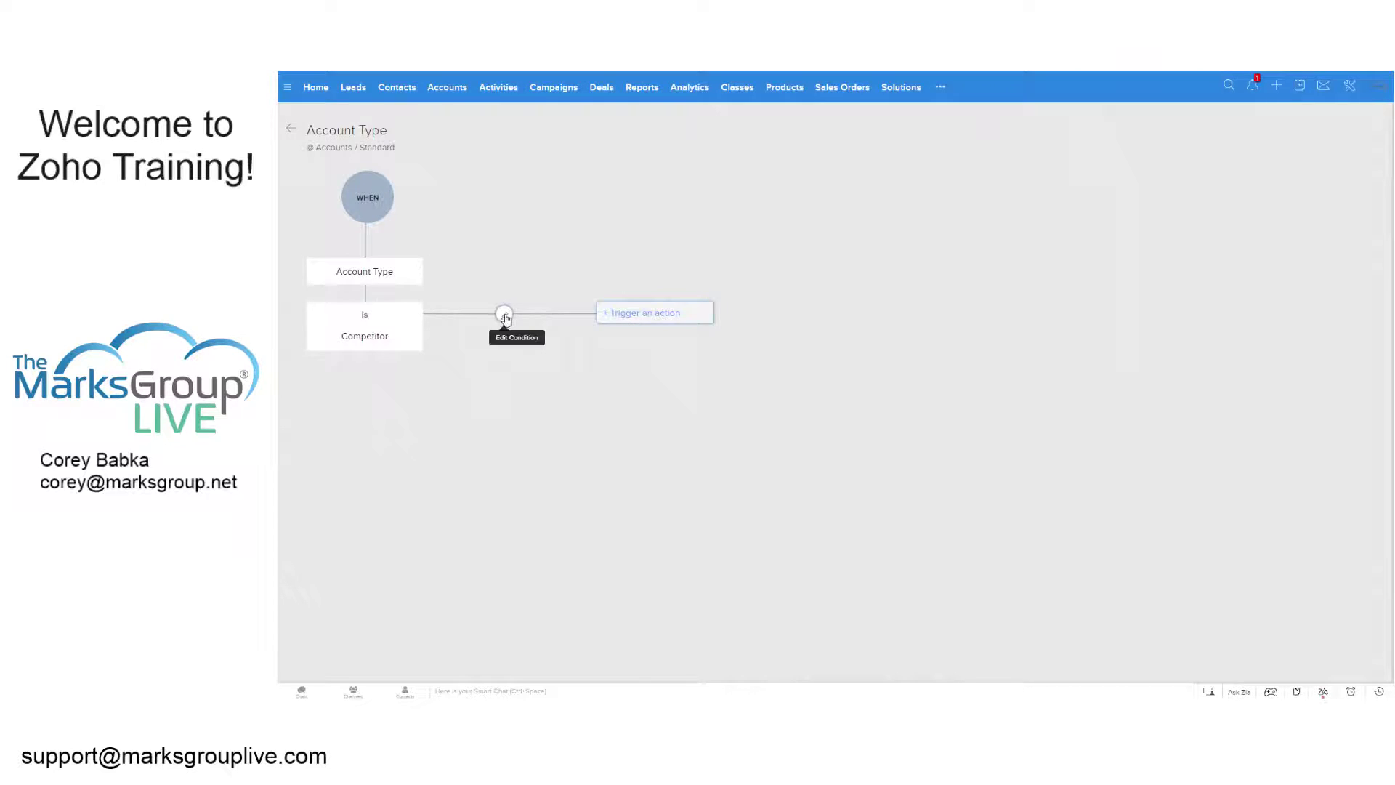
pyautogui.click(504, 315)
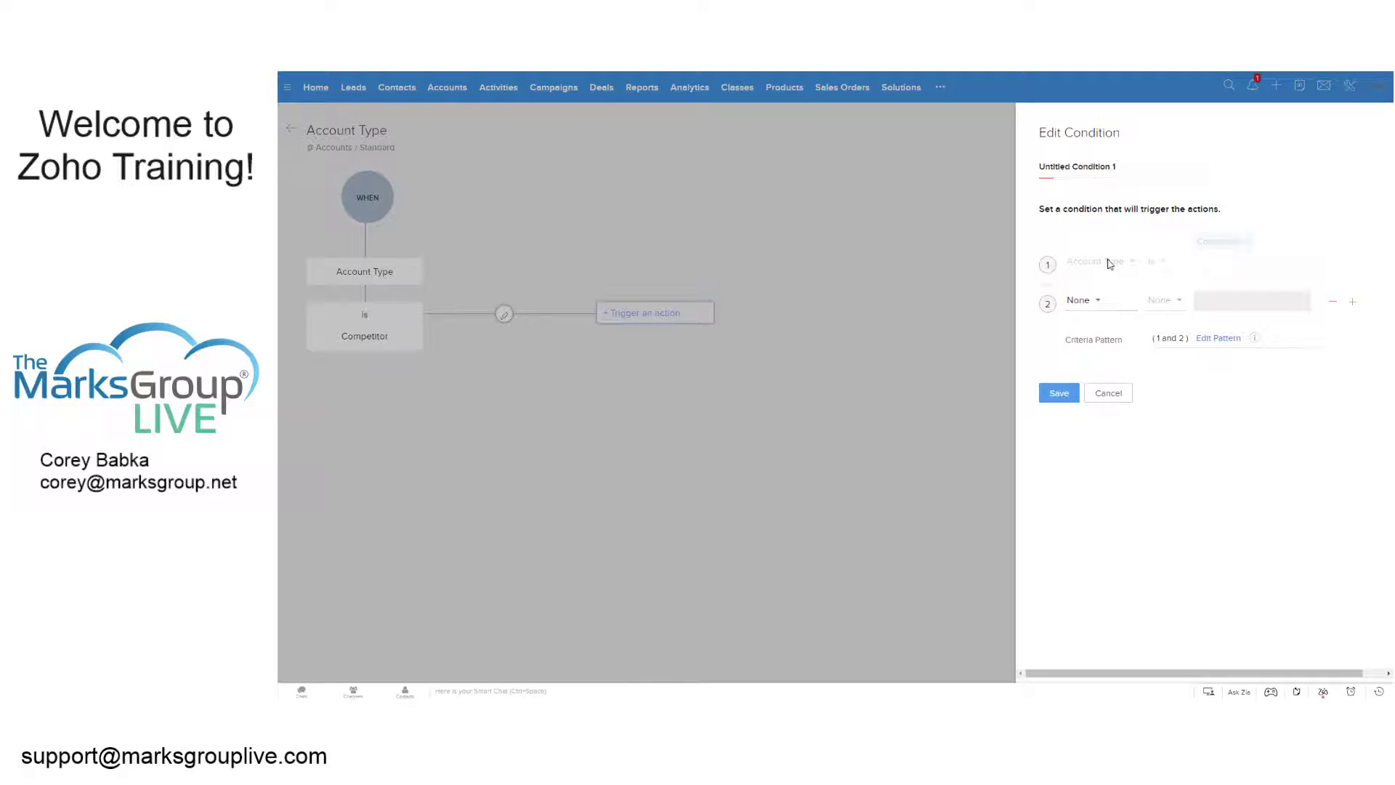
pyautogui.click(1109, 394)
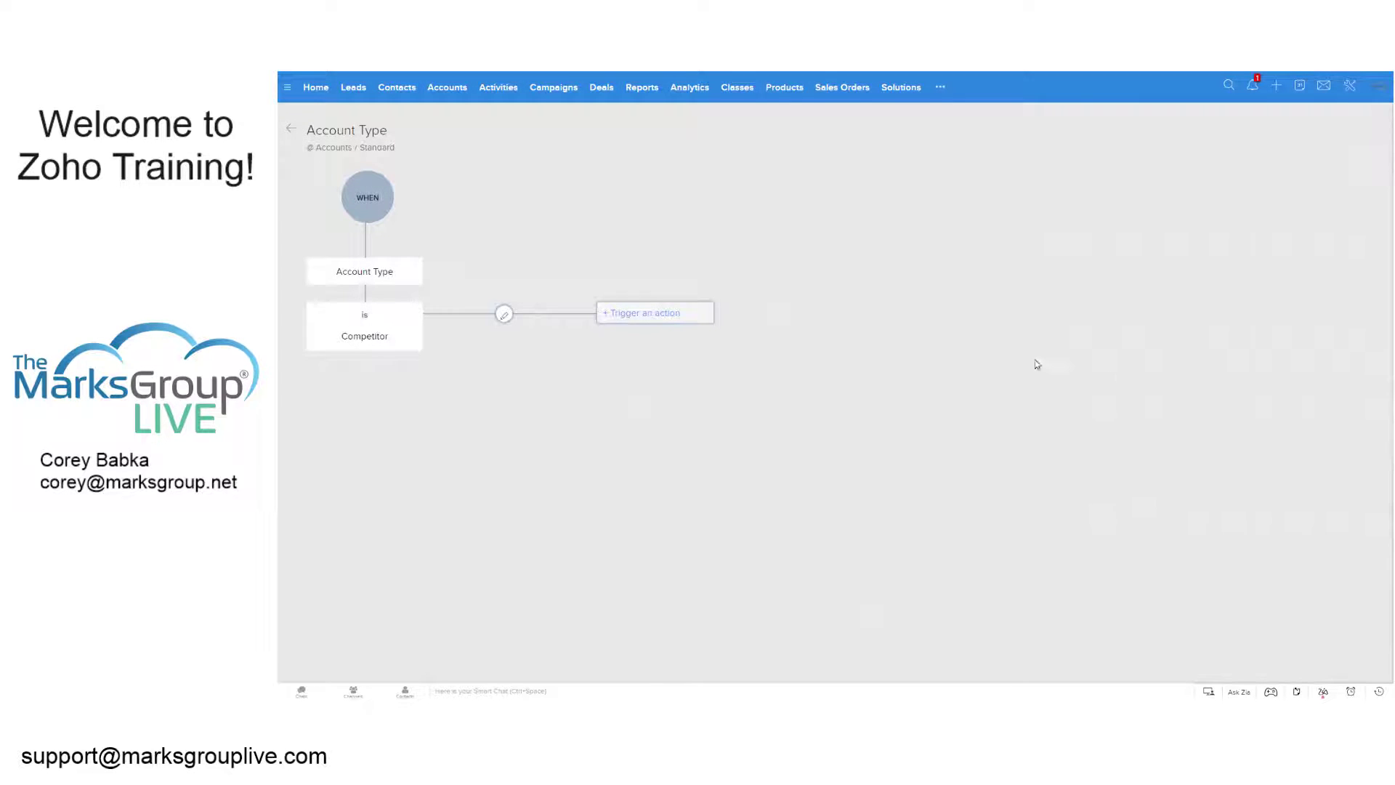
# Change the Competitor branch's criterion in the Account Type rule to Isn't Competitor
pyautogui.click(418, 313)
pyautogui.click(399, 320)
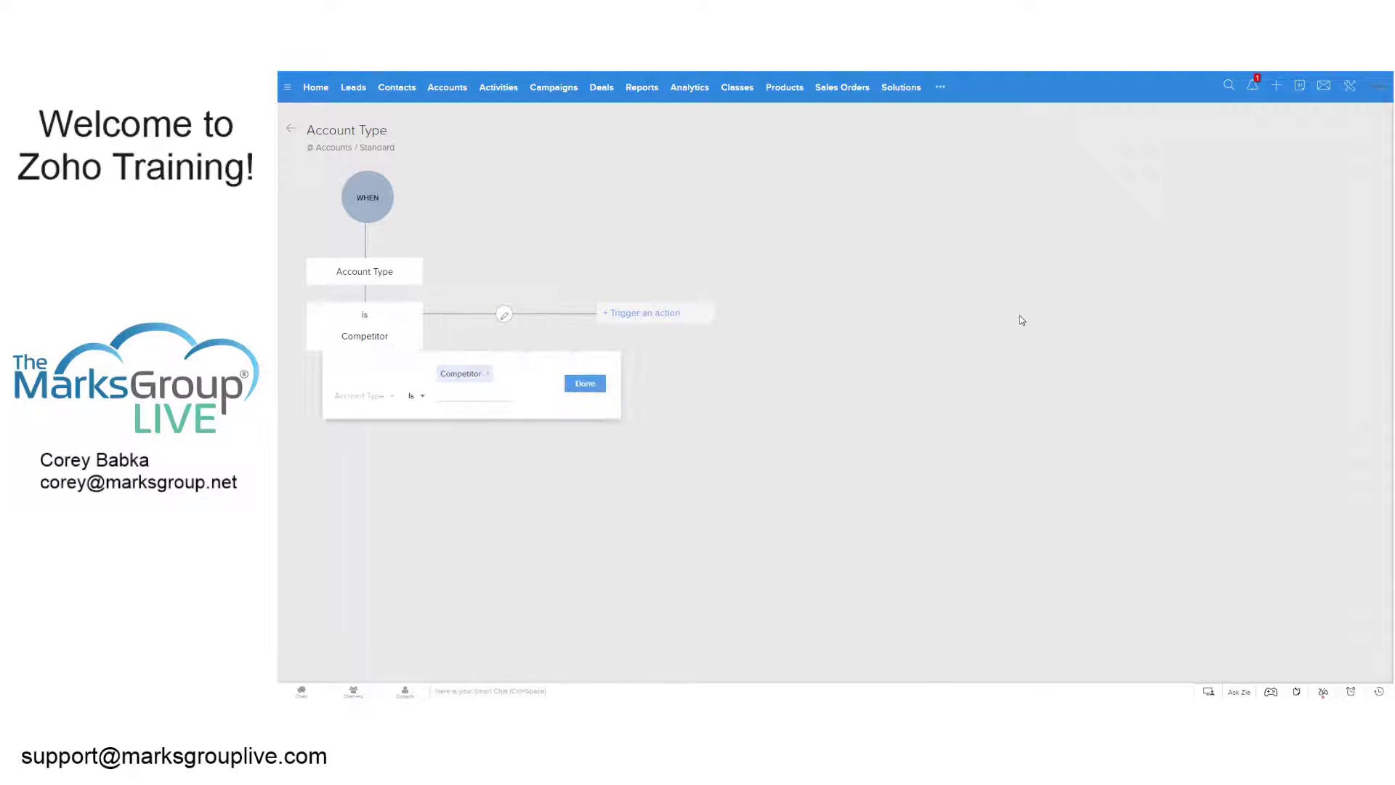
pyautogui.click(417, 396)
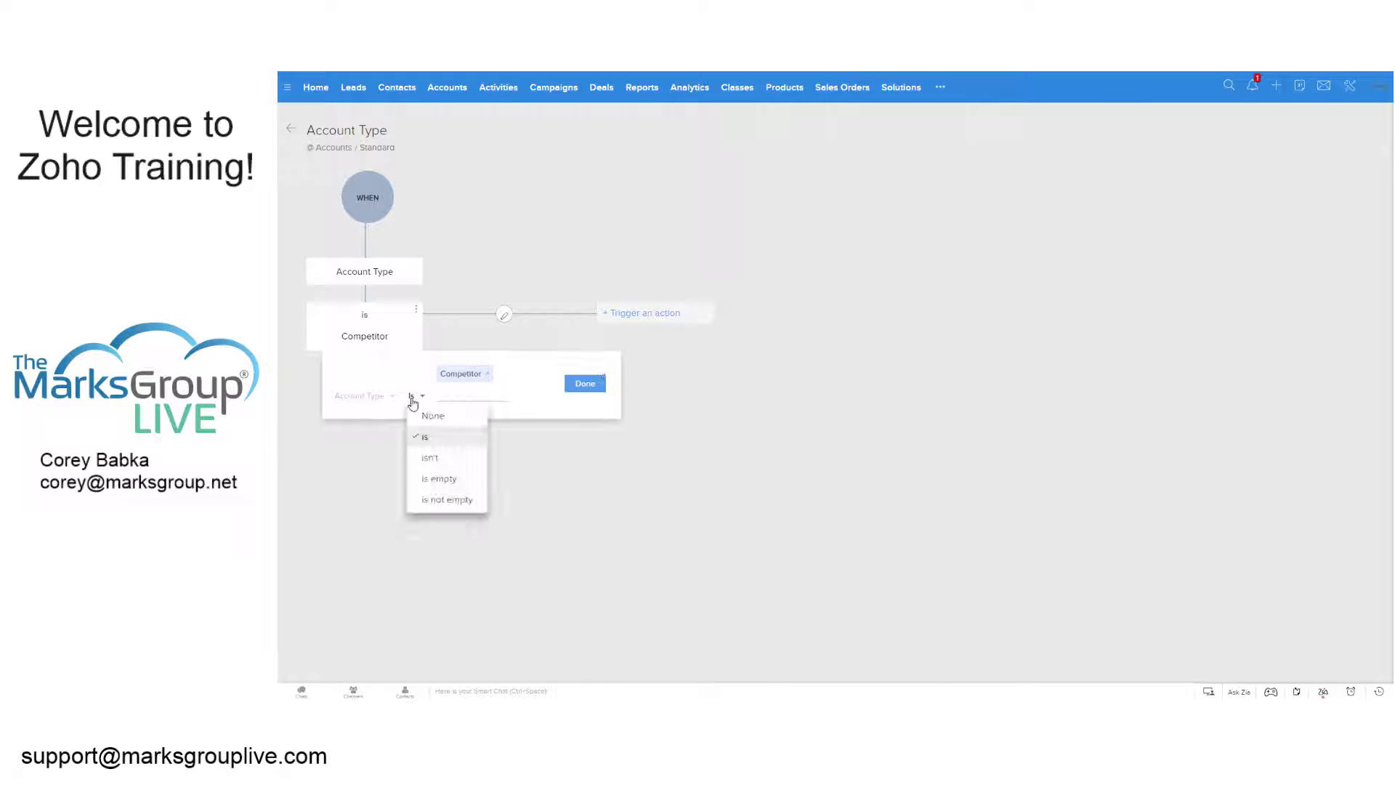
pyautogui.click(428, 459)
pyautogui.click(600, 381)
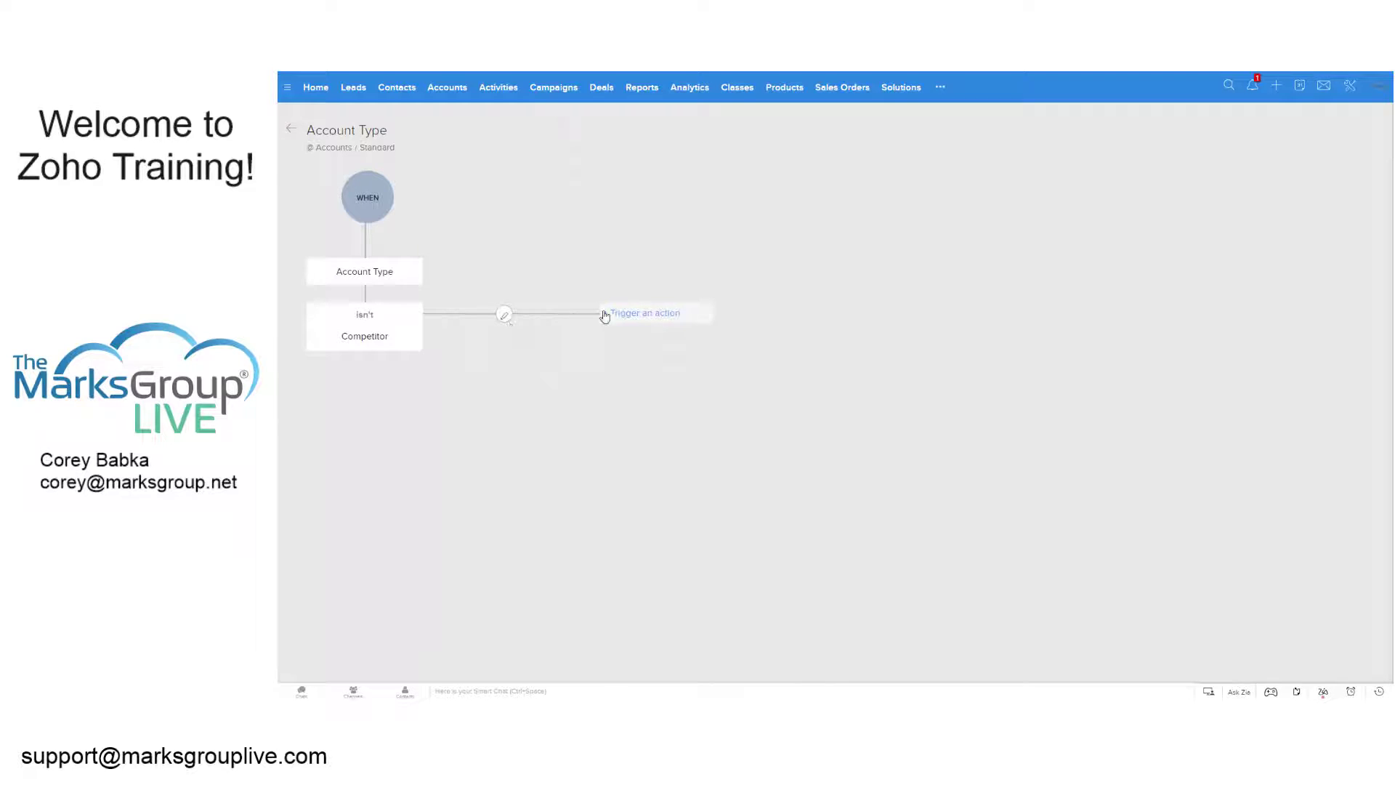
pyautogui.click(644, 316)
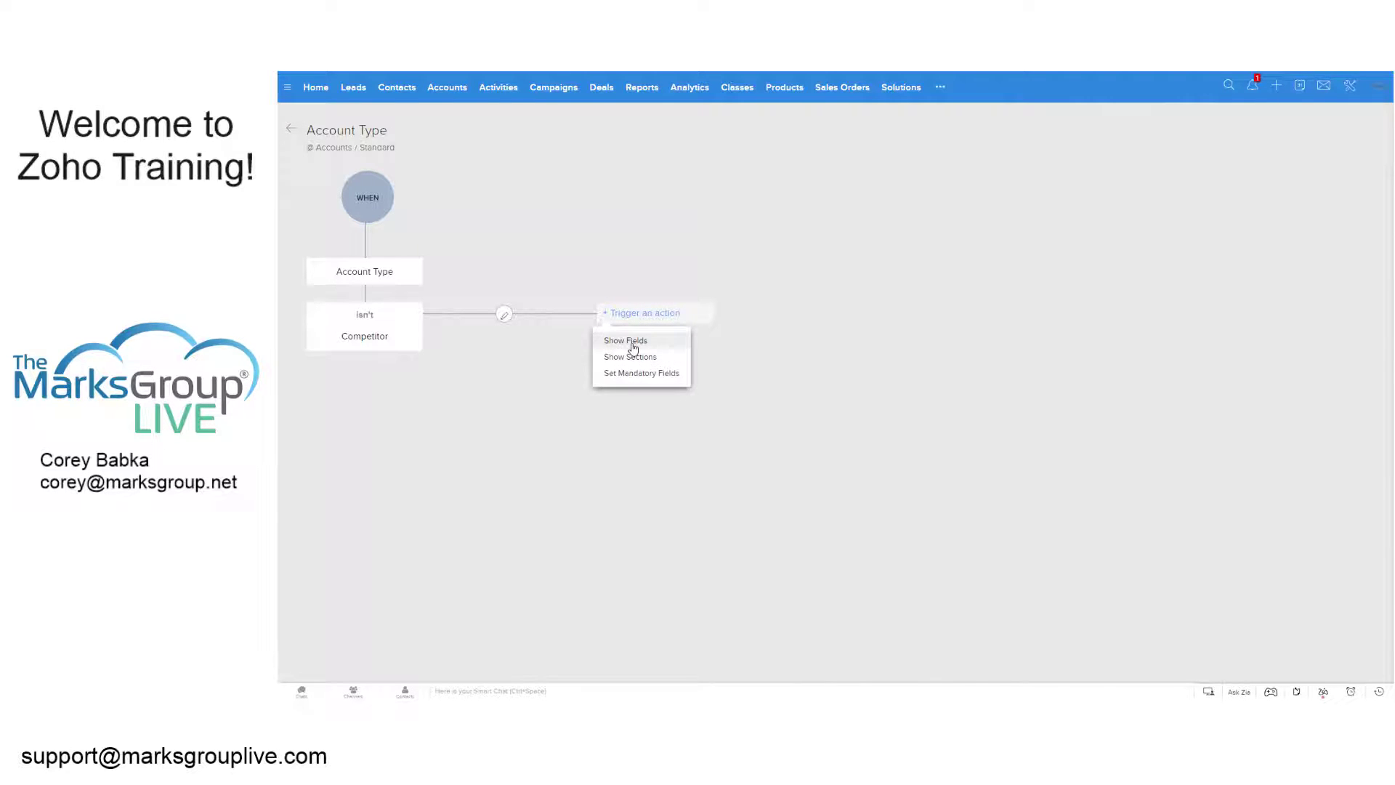
pyautogui.click(632, 341)
pyautogui.click(1092, 213)
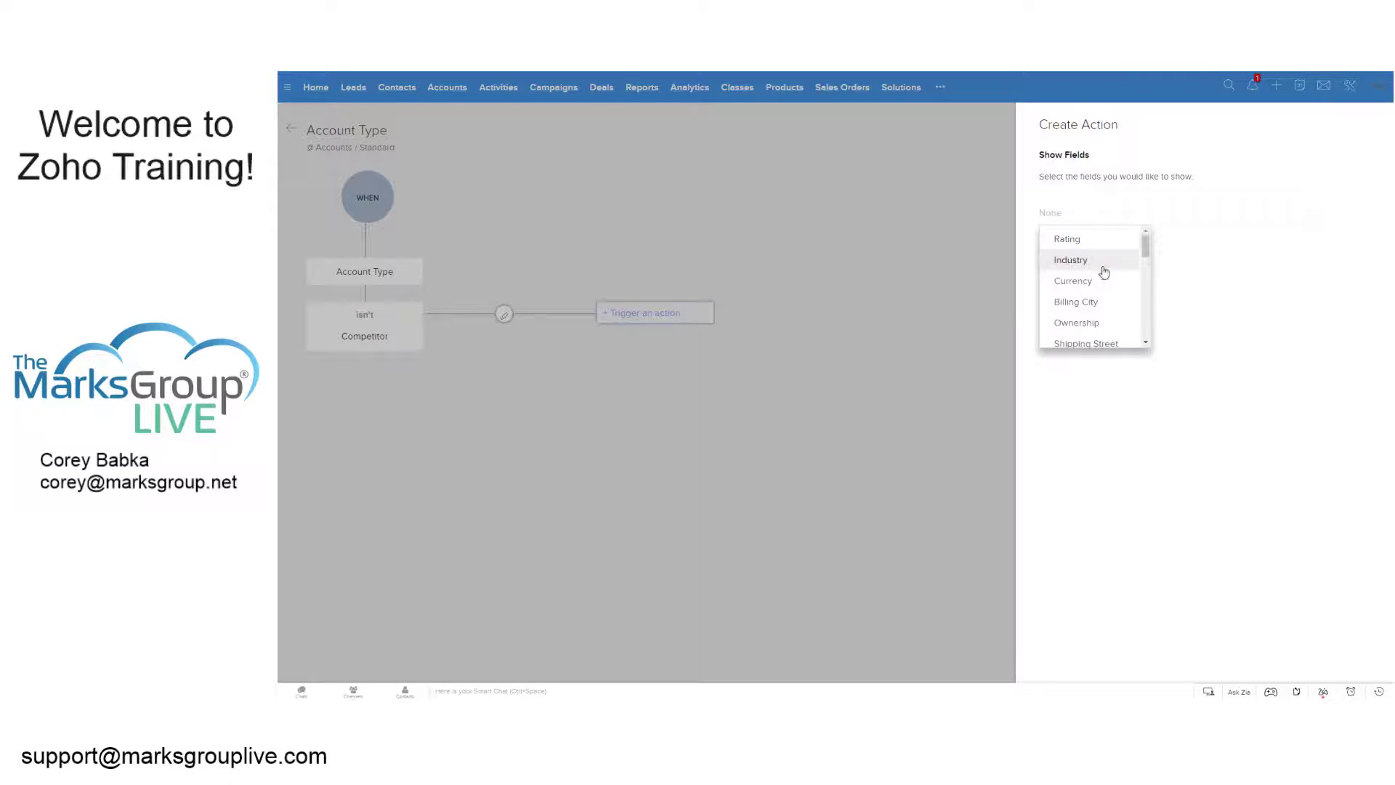
pyautogui.click(1080, 262)
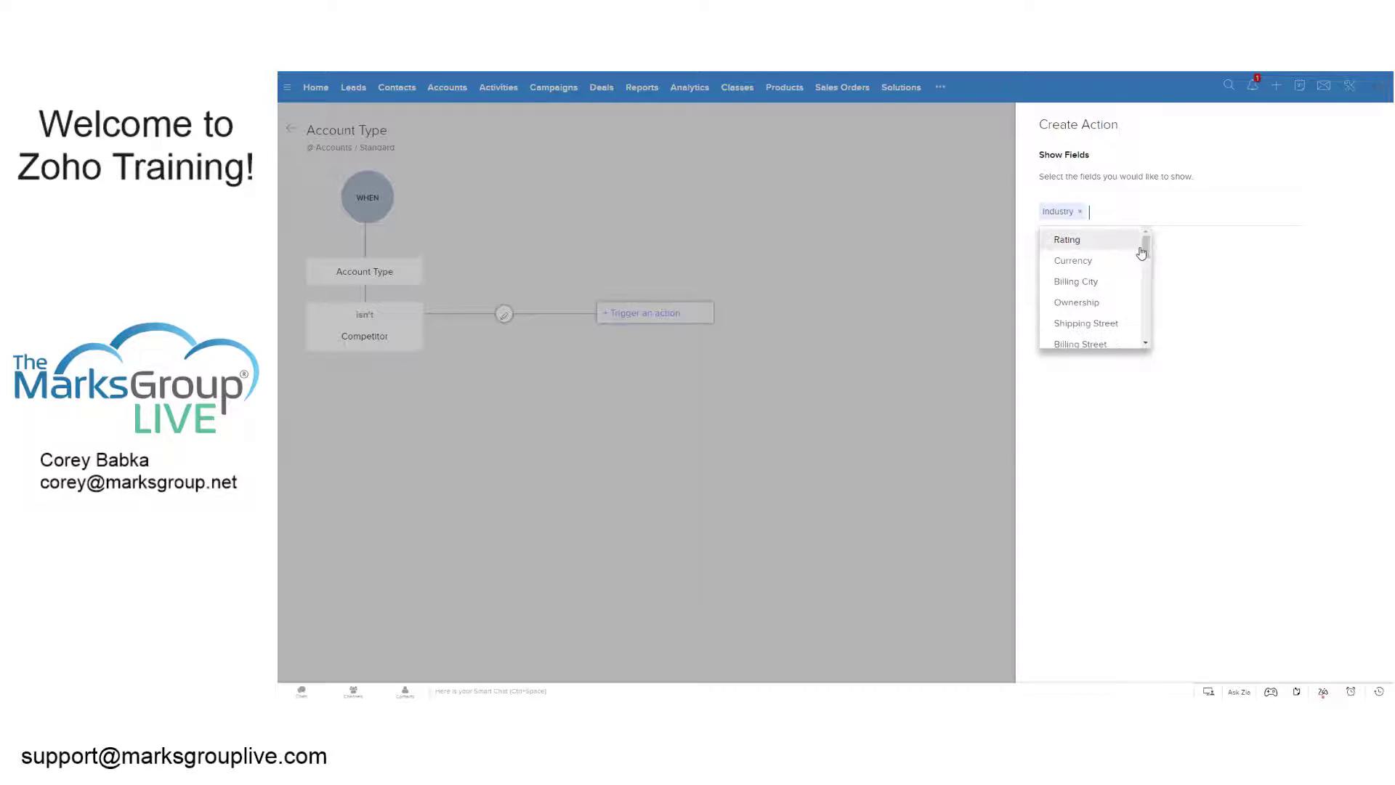
pyautogui.scroll(-2, 1146, 250)
pyautogui.click(1076, 261)
pyautogui.scroll(-4, 1145, 273)
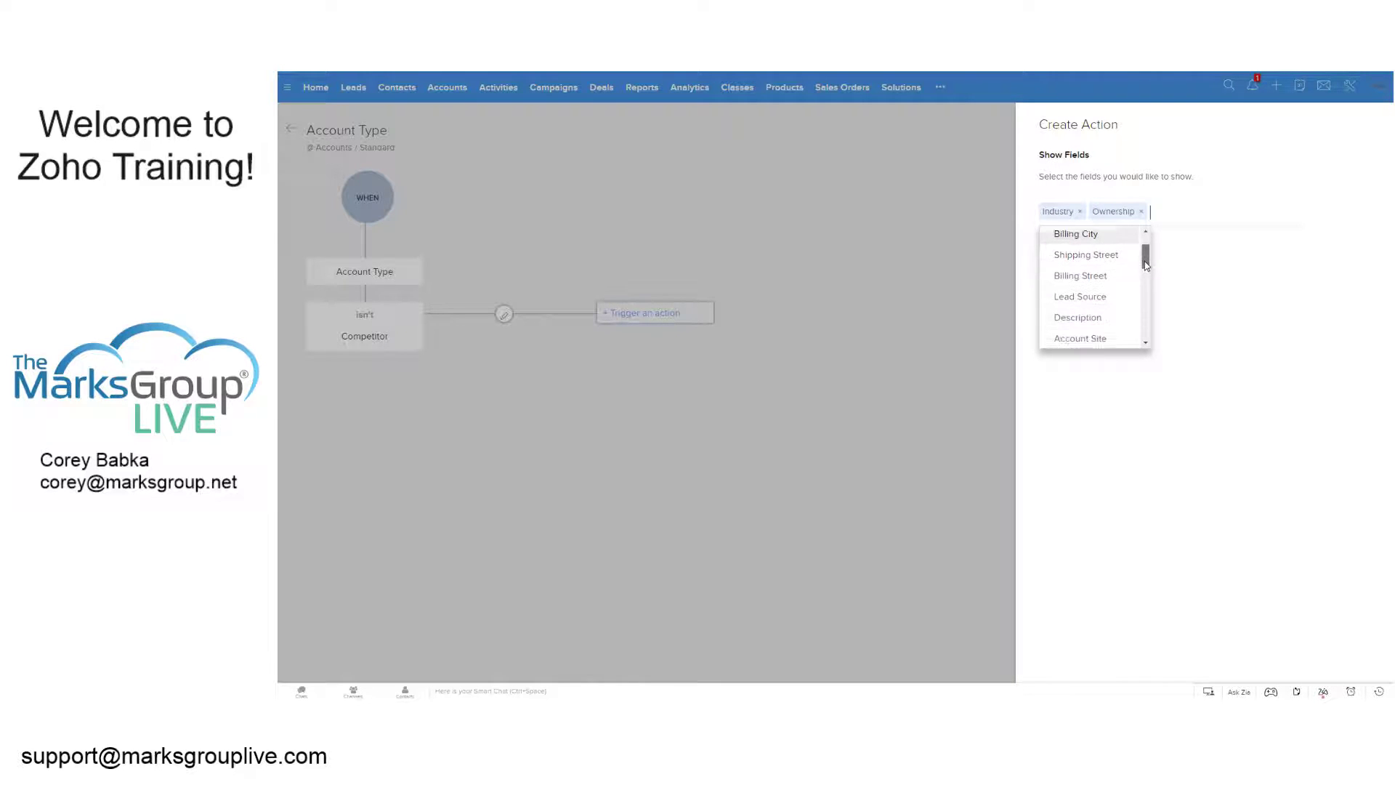
pyautogui.scroll(-6, 1146, 283)
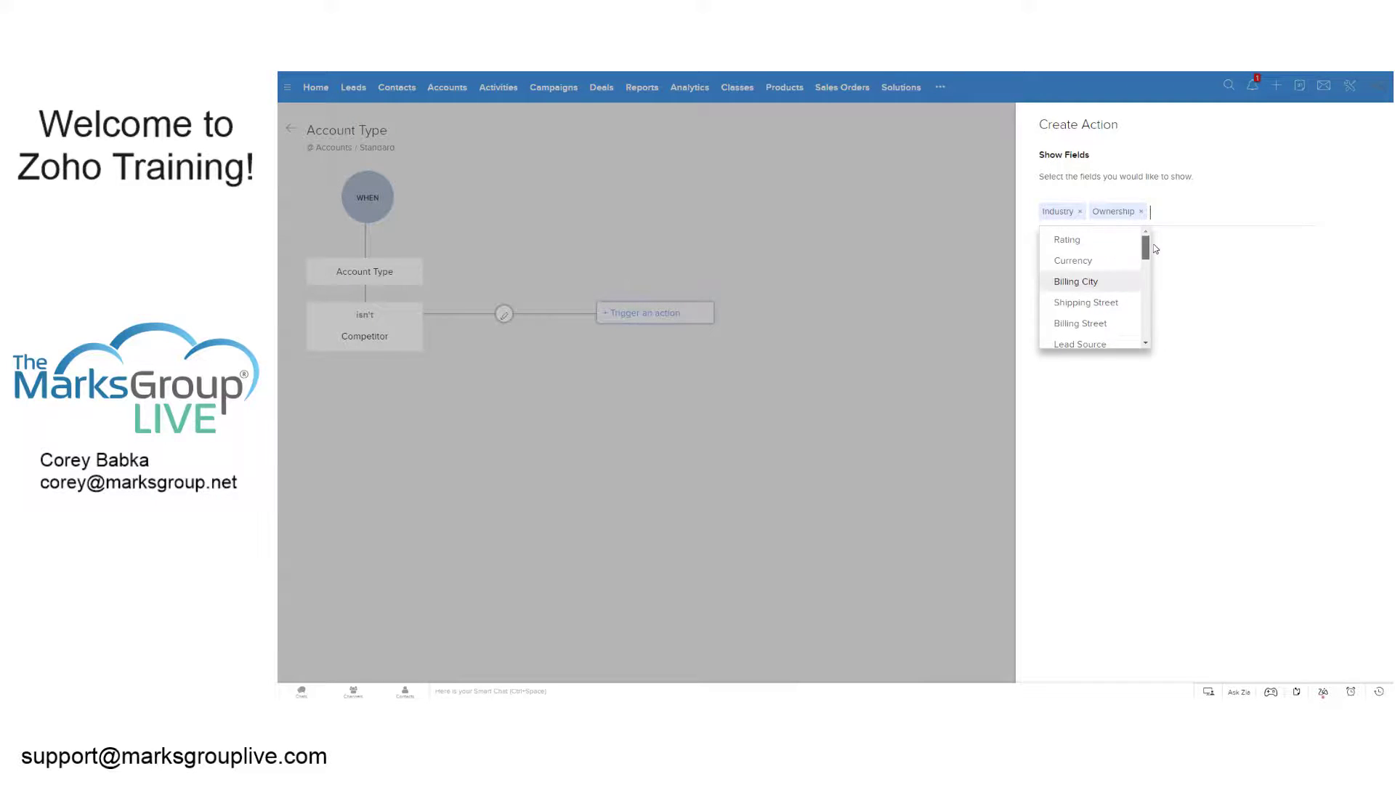
pyautogui.click(731, 290)
pyautogui.click(1108, 271)
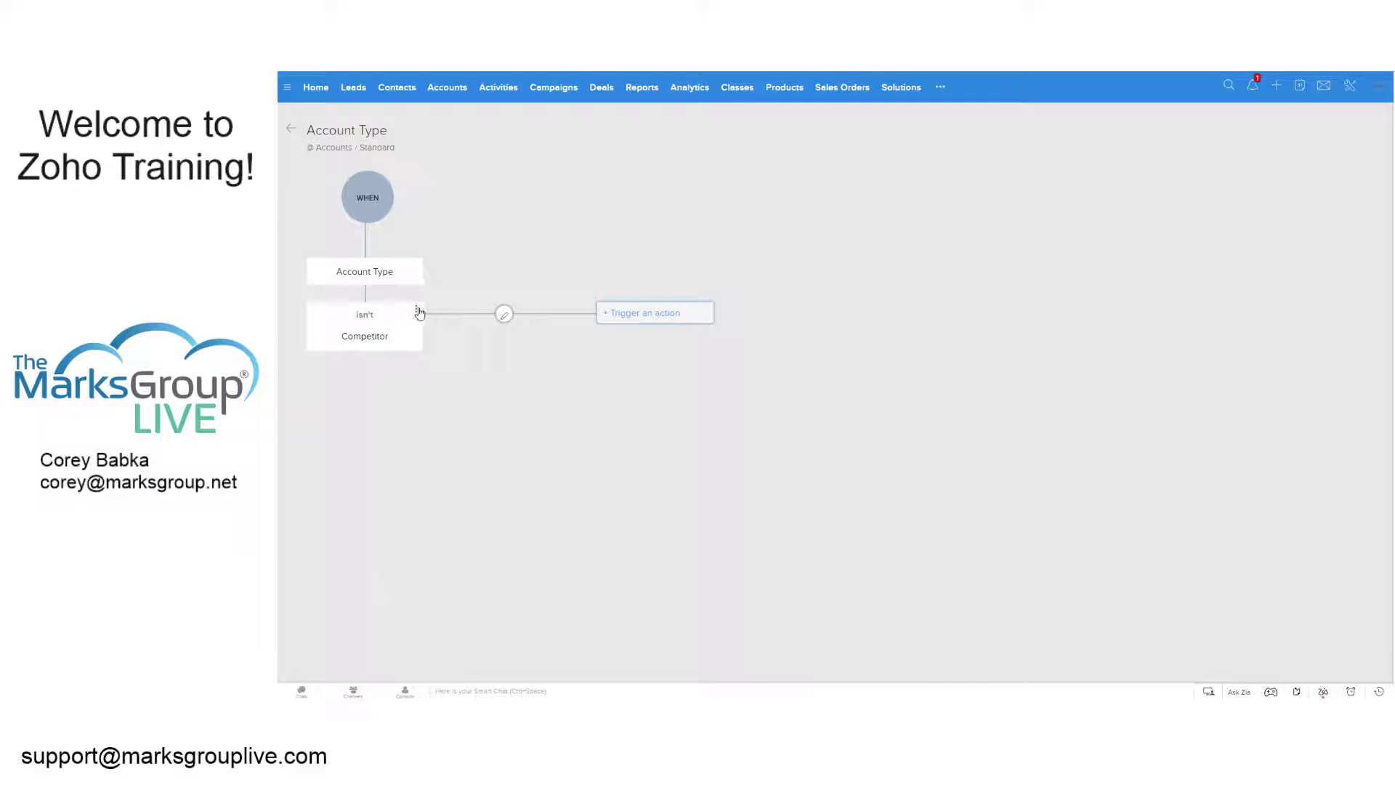
# Set the Account Type rule's criterion back to Is Competitor
pyautogui.click(416, 313)
pyautogui.click(399, 331)
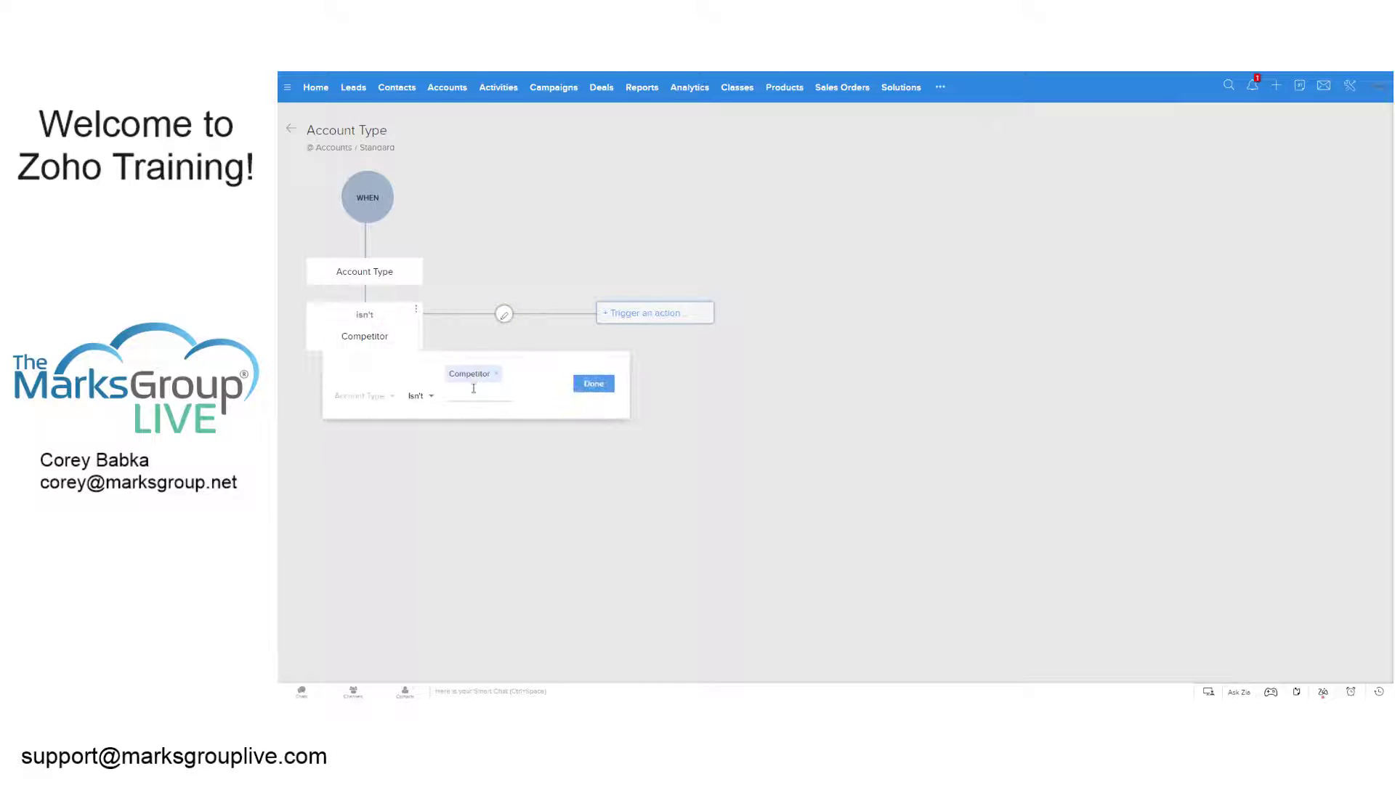
pyautogui.click(413, 398)
pyautogui.click(429, 415)
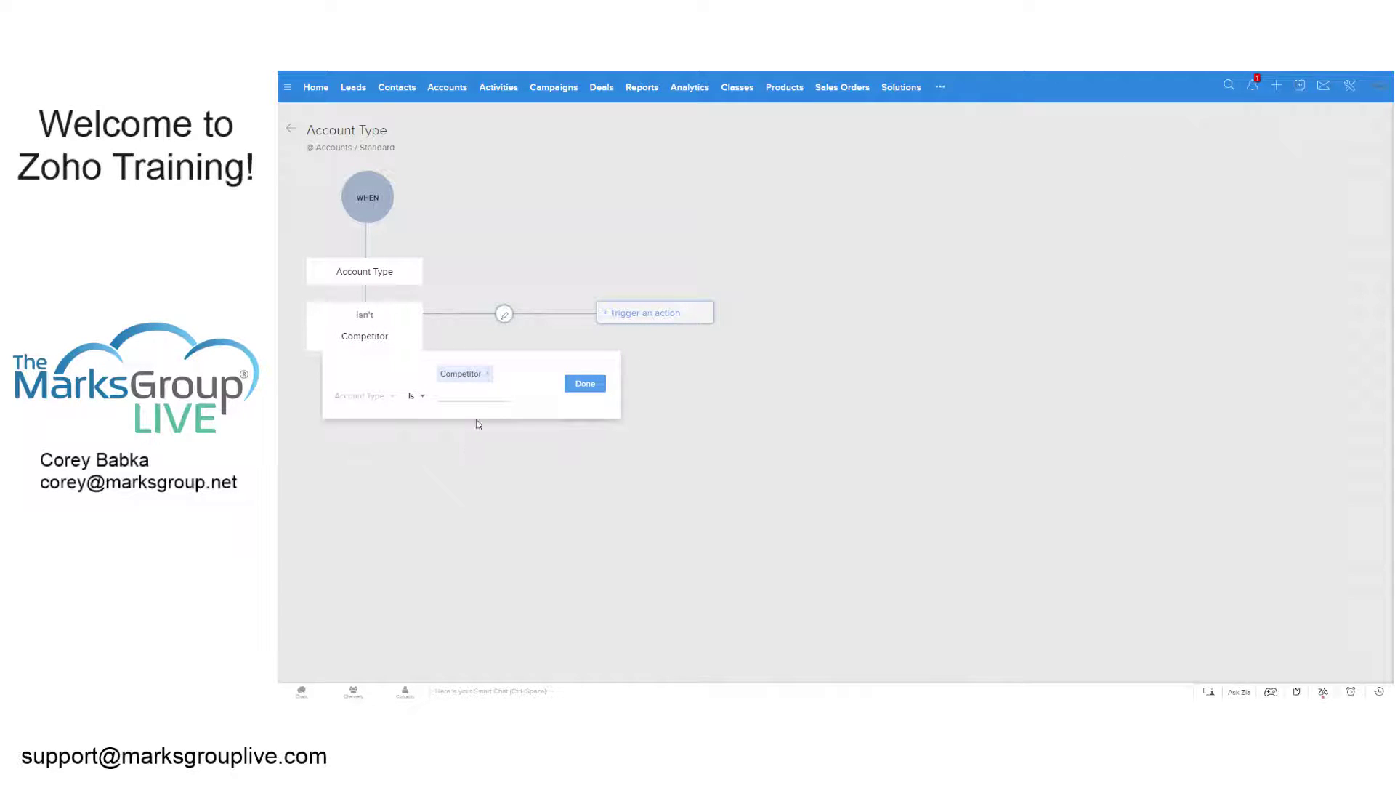
pyautogui.click(585, 384)
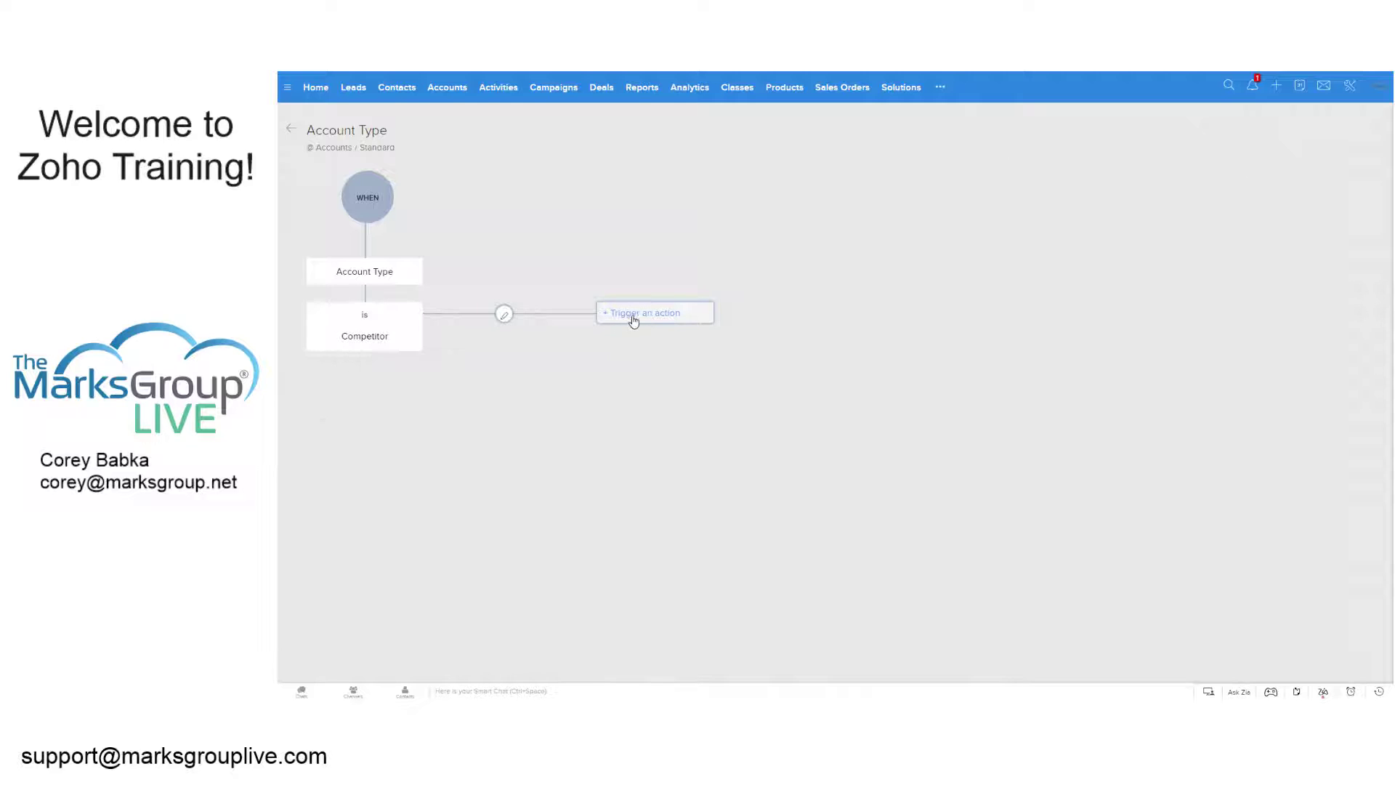
# Add a Show Fields action for Industry and Ownership to the Competitor branch and save it
pyautogui.click(635, 316)
pyautogui.click(626, 341)
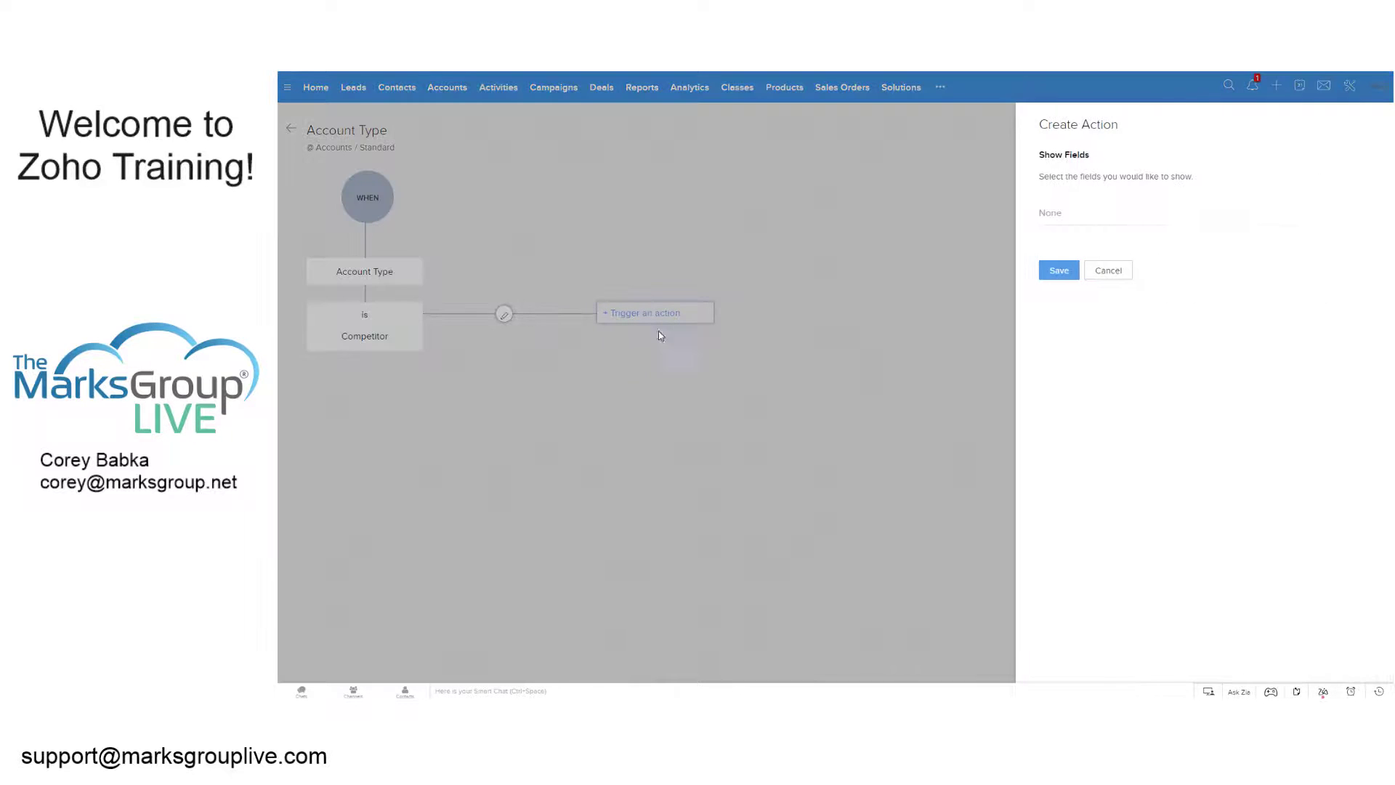
pyautogui.click(1078, 220)
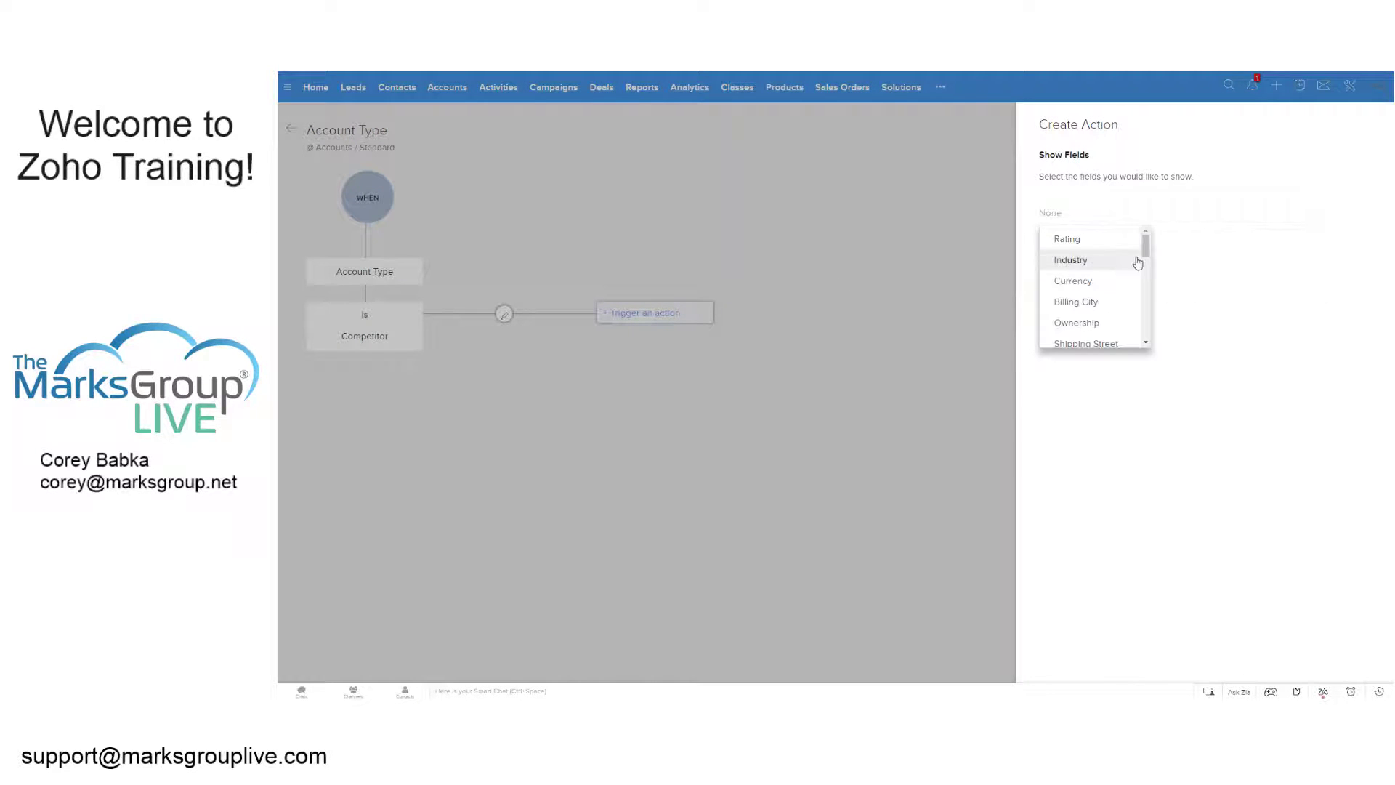
pyautogui.click(1095, 242)
pyautogui.scroll(-3, 1092, 247)
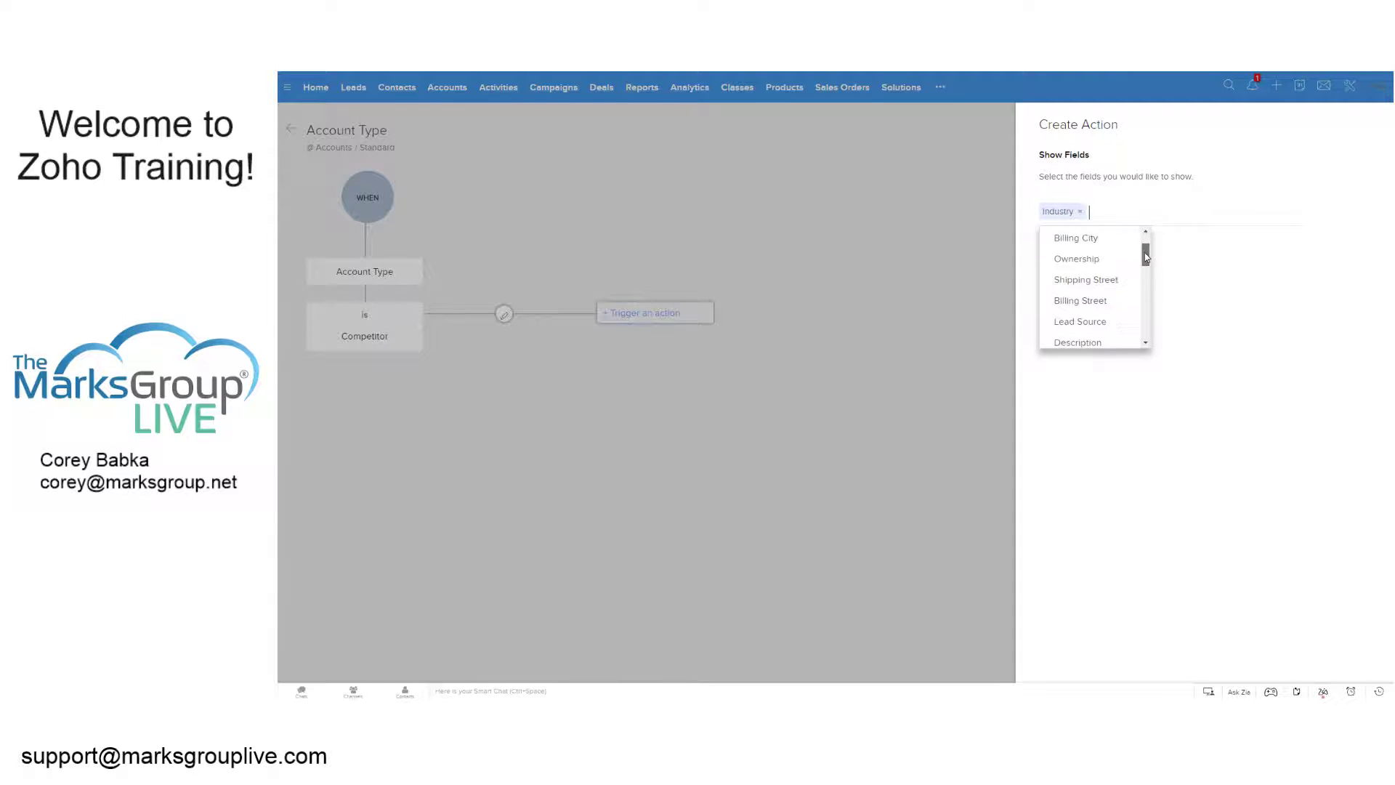
pyautogui.click(1091, 239)
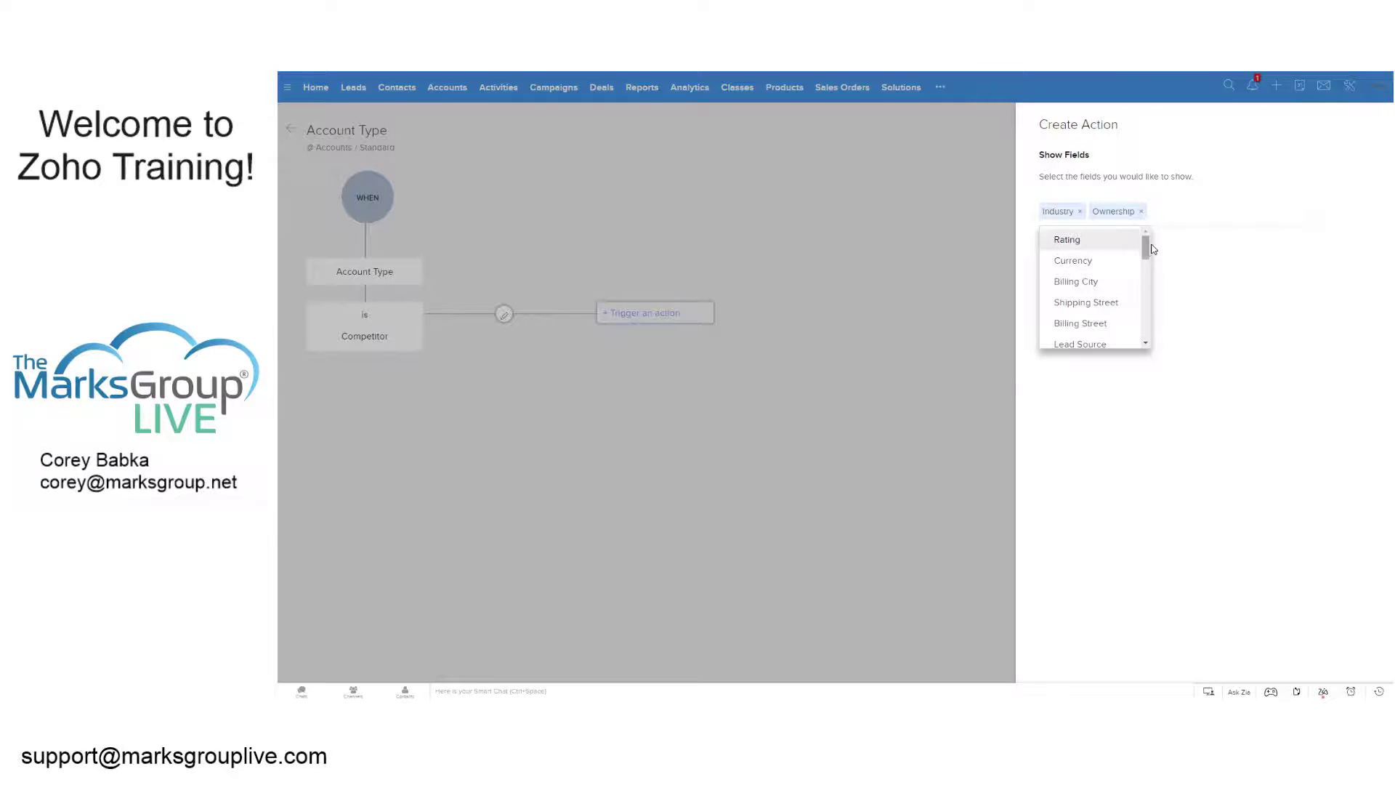
pyautogui.moveTo(1147, 249); pyautogui.dragTo(1156, 332)
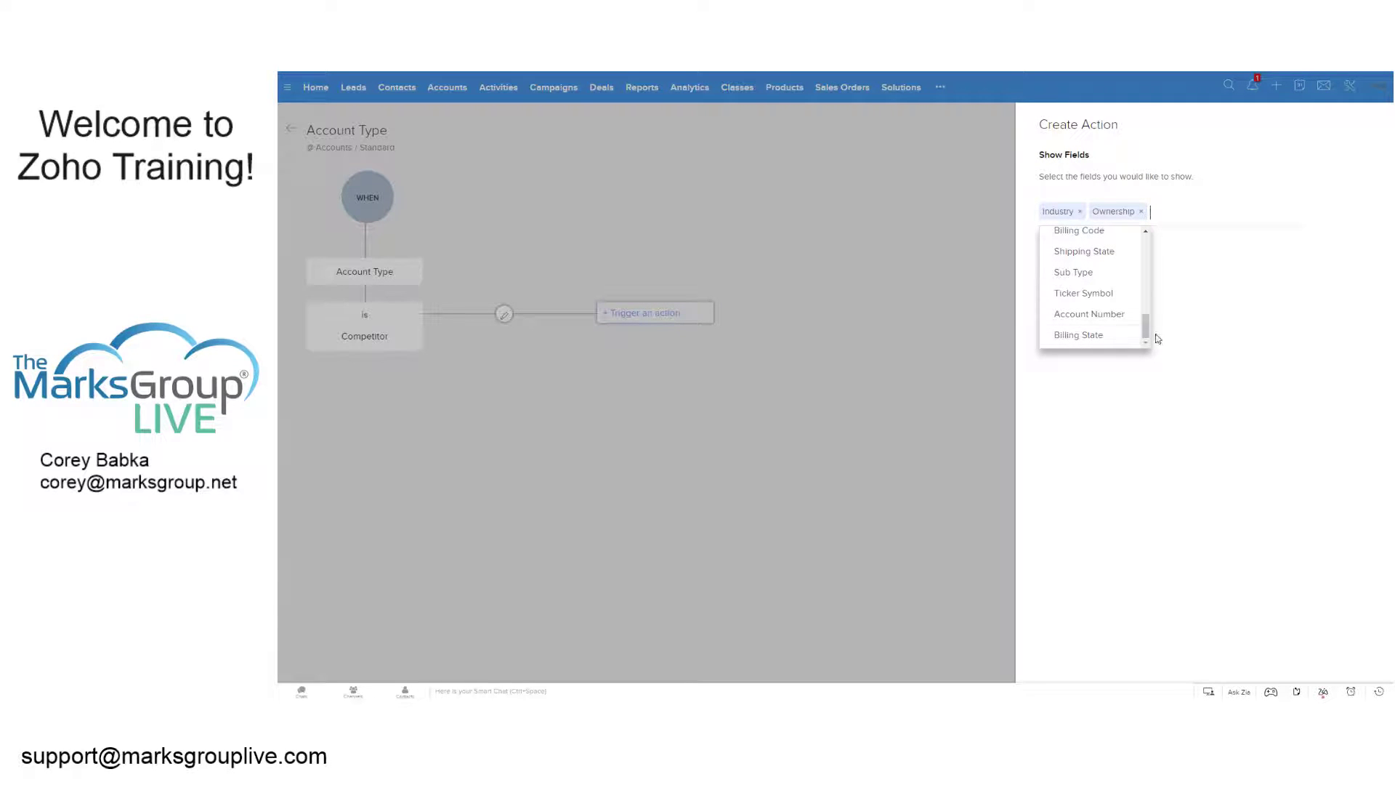
pyautogui.click(1203, 317)
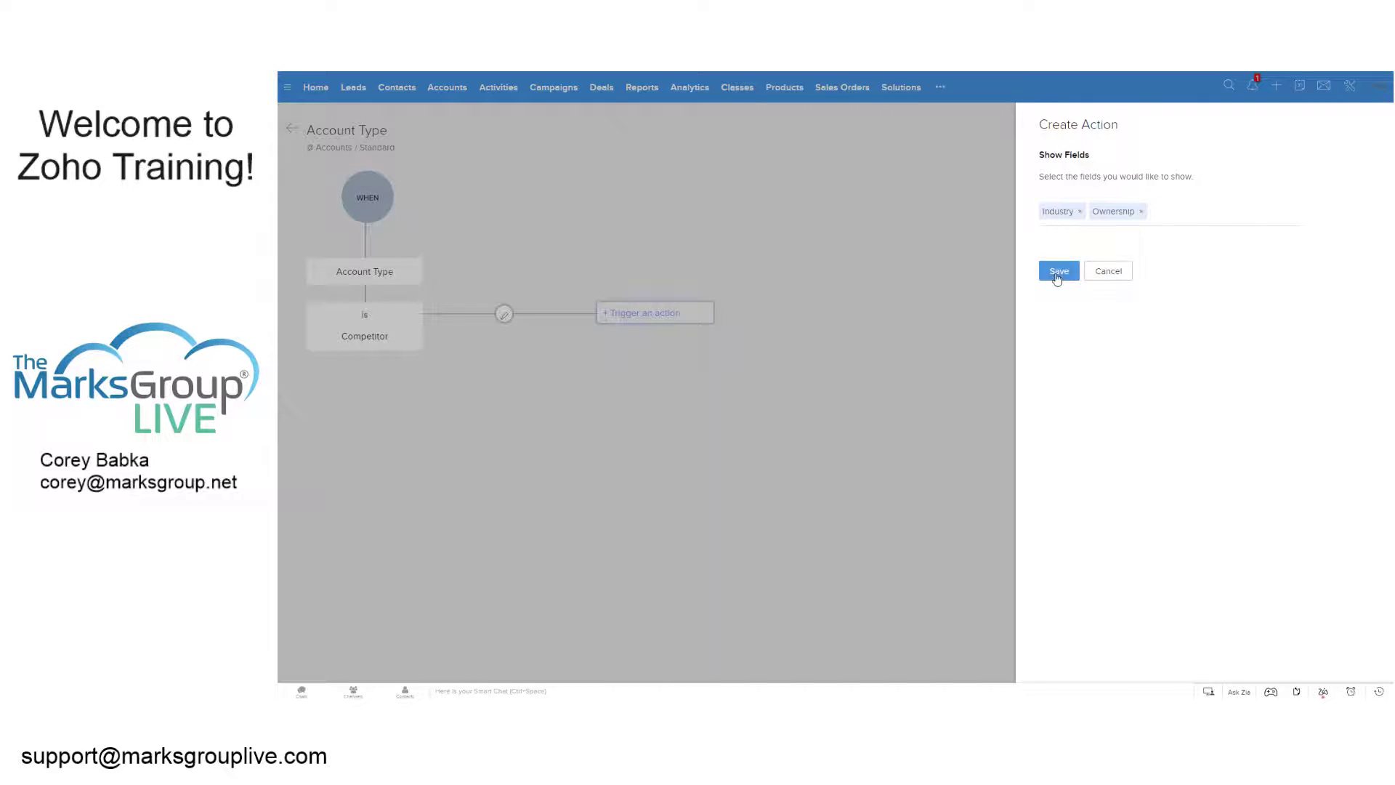
pyautogui.click(1057, 275)
pyautogui.click(636, 340)
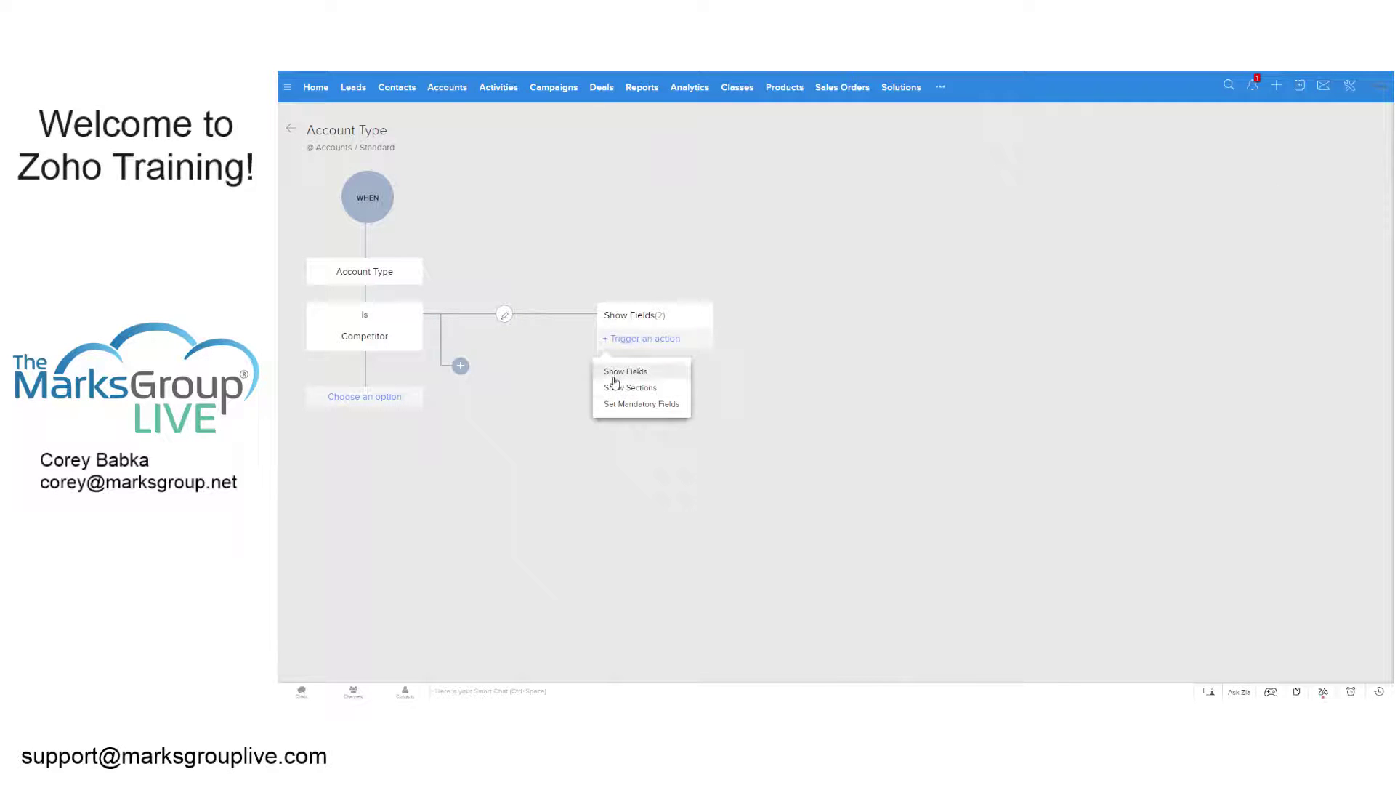
pyautogui.click(511, 404)
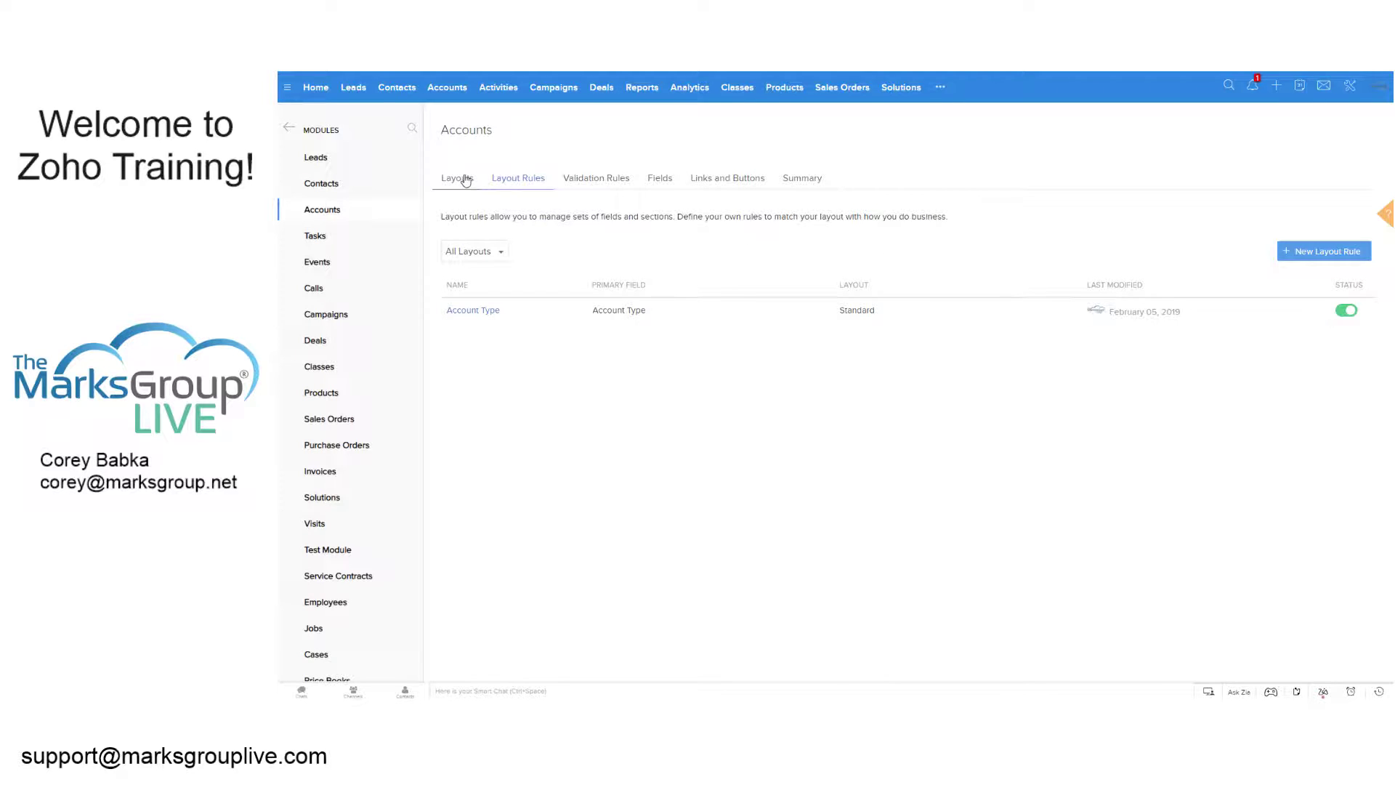
# Open the Bill's Boats account record and set its Account Type to Competitor to test the layout rule
pyautogui.click(451, 89)
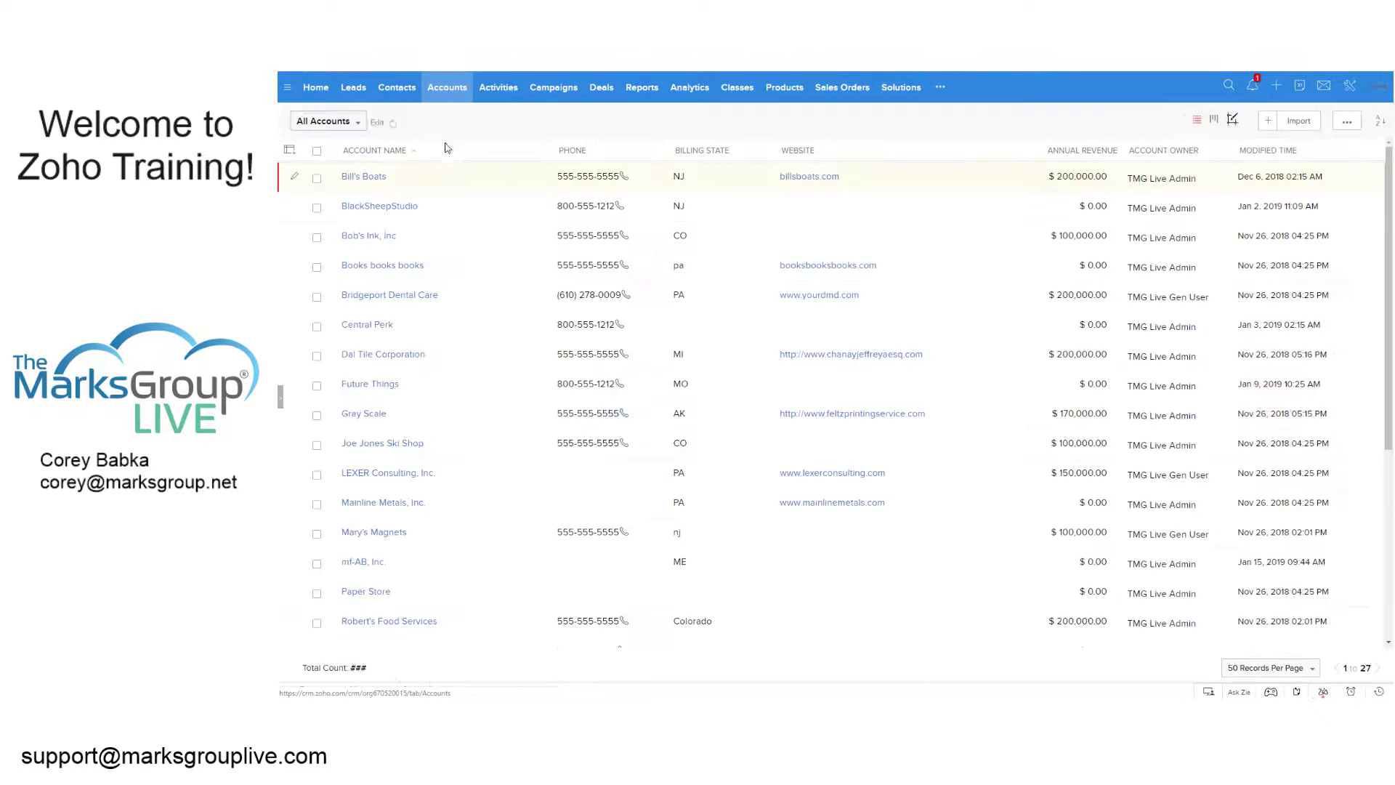
pyautogui.click(369, 180)
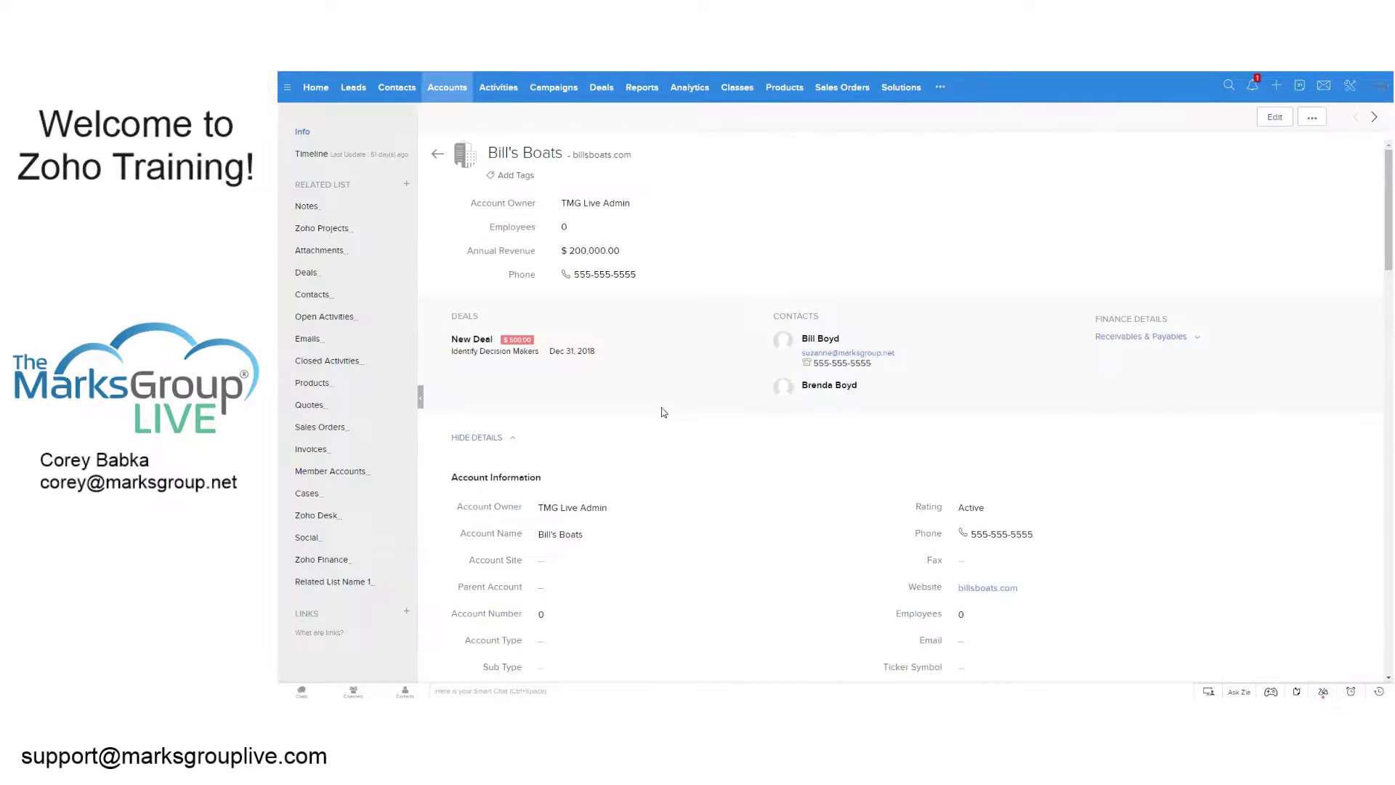
pyautogui.scroll(-2, 733, 498)
pyautogui.scroll(-3, 739, 494)
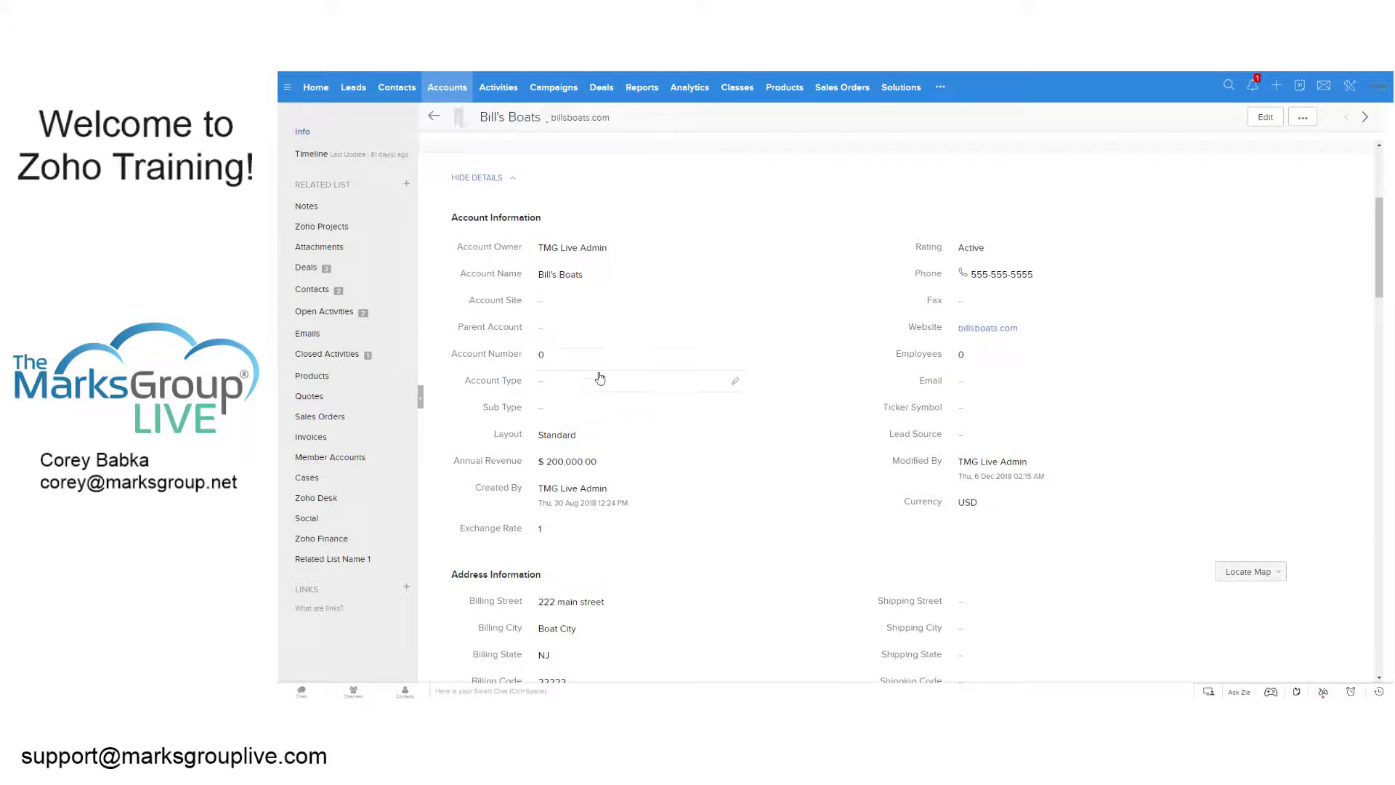
pyautogui.click(595, 380)
pyautogui.click(570, 464)
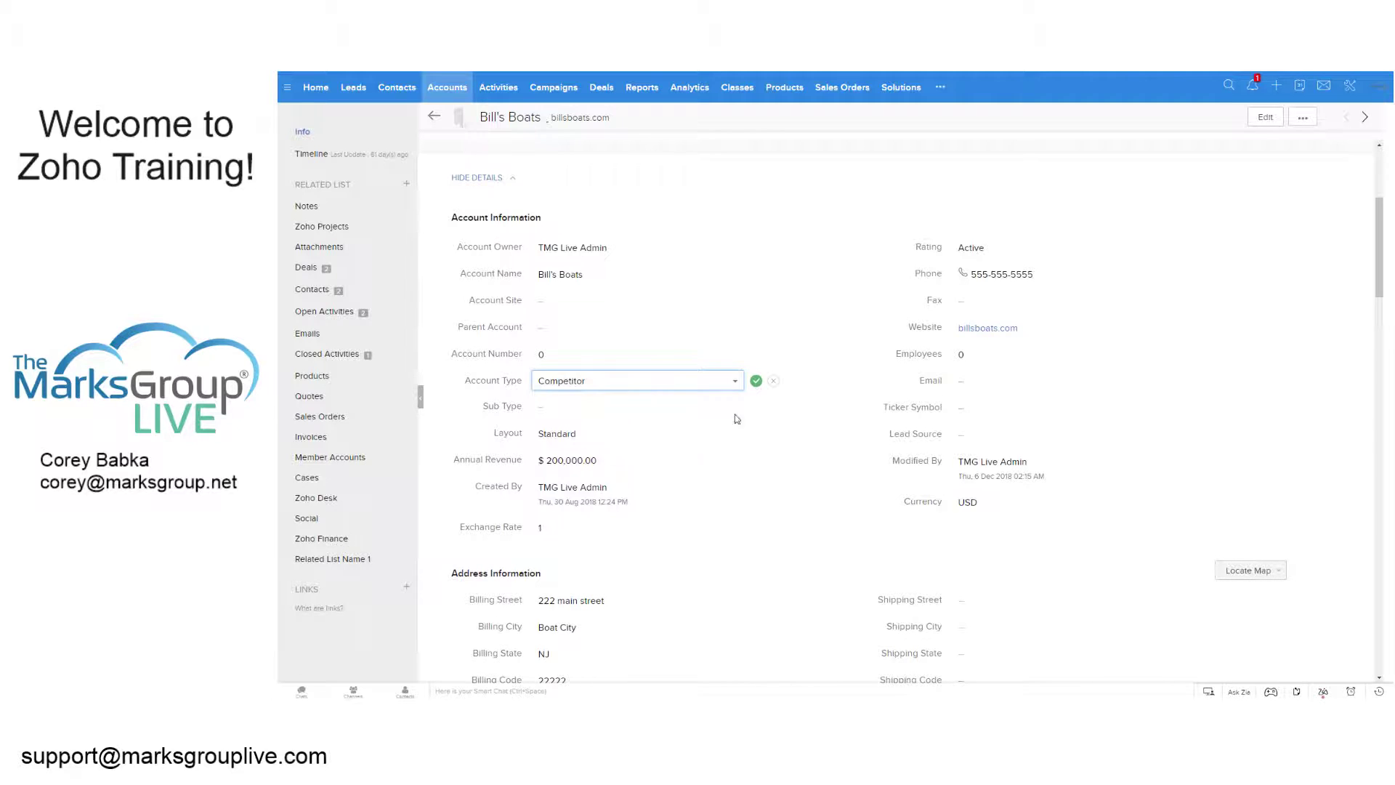
pyautogui.click(755, 381)
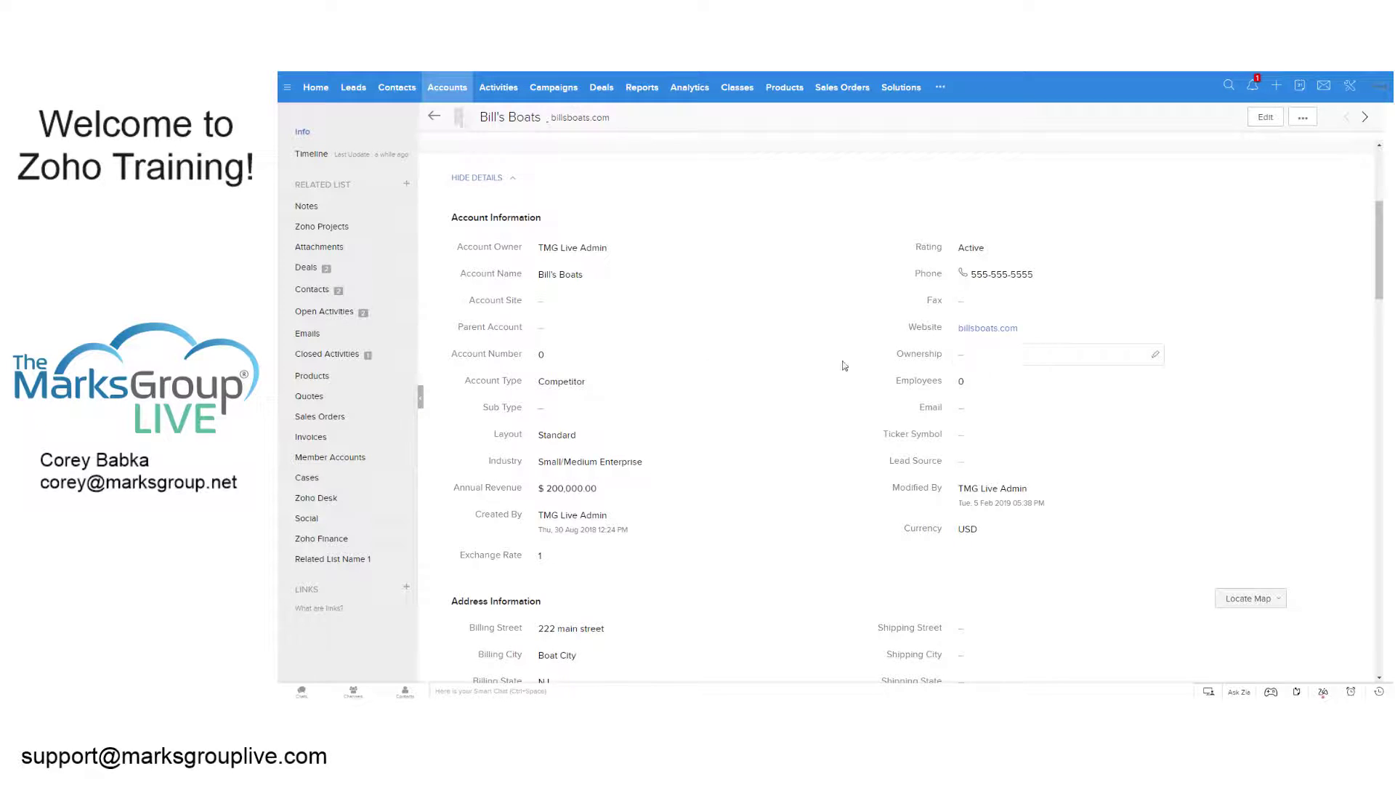
# Change the Bill's Boats Account Type to Analyst and save the field
pyautogui.click(605, 385)
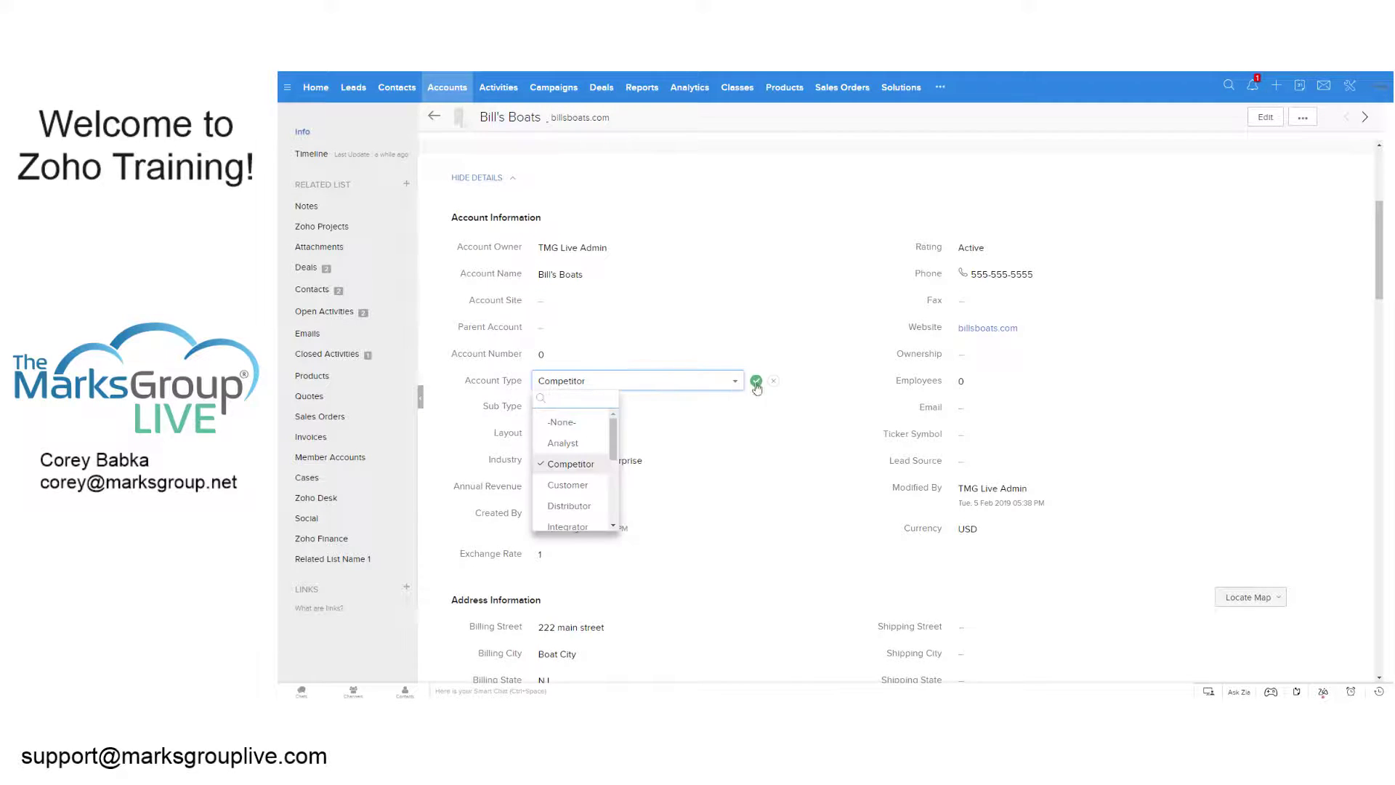
pyautogui.click(567, 444)
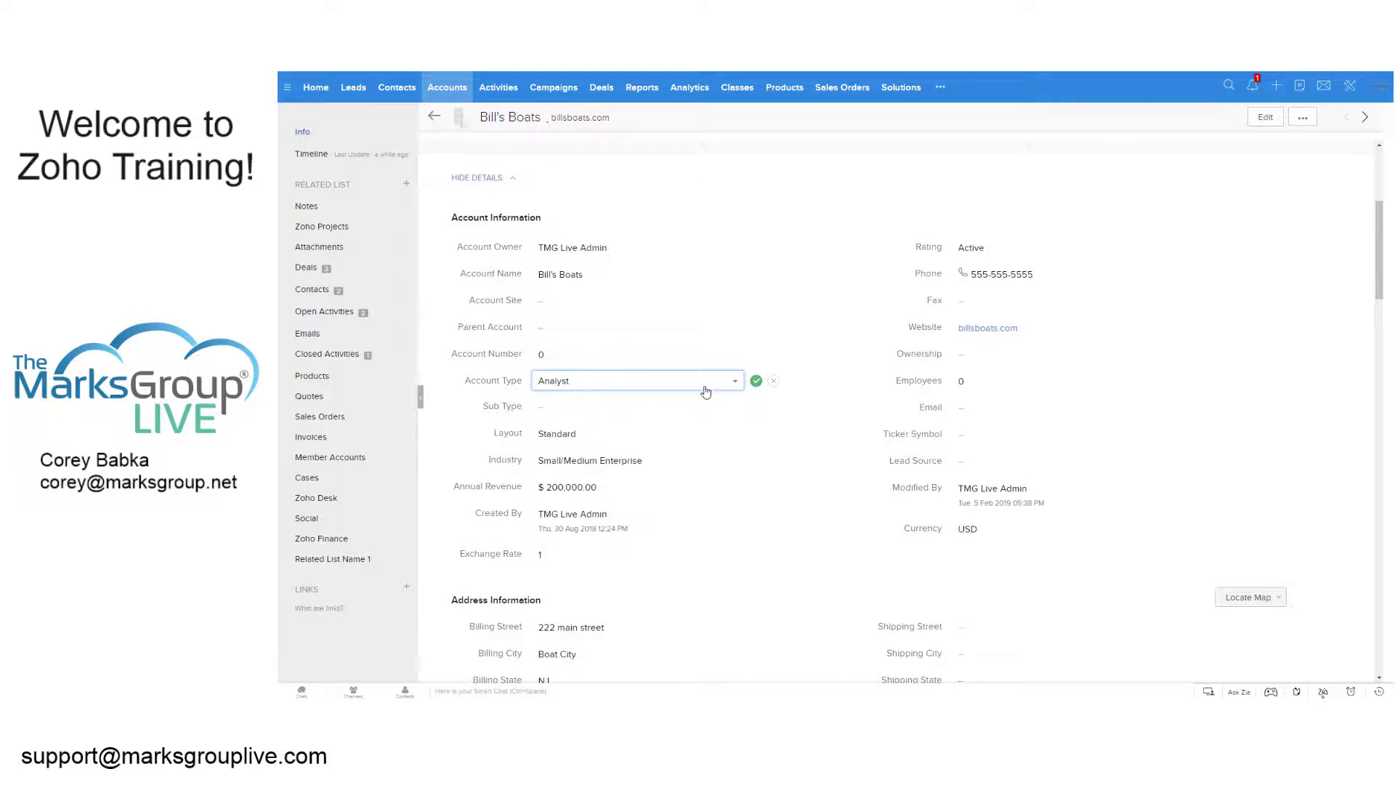
pyautogui.click(755, 381)
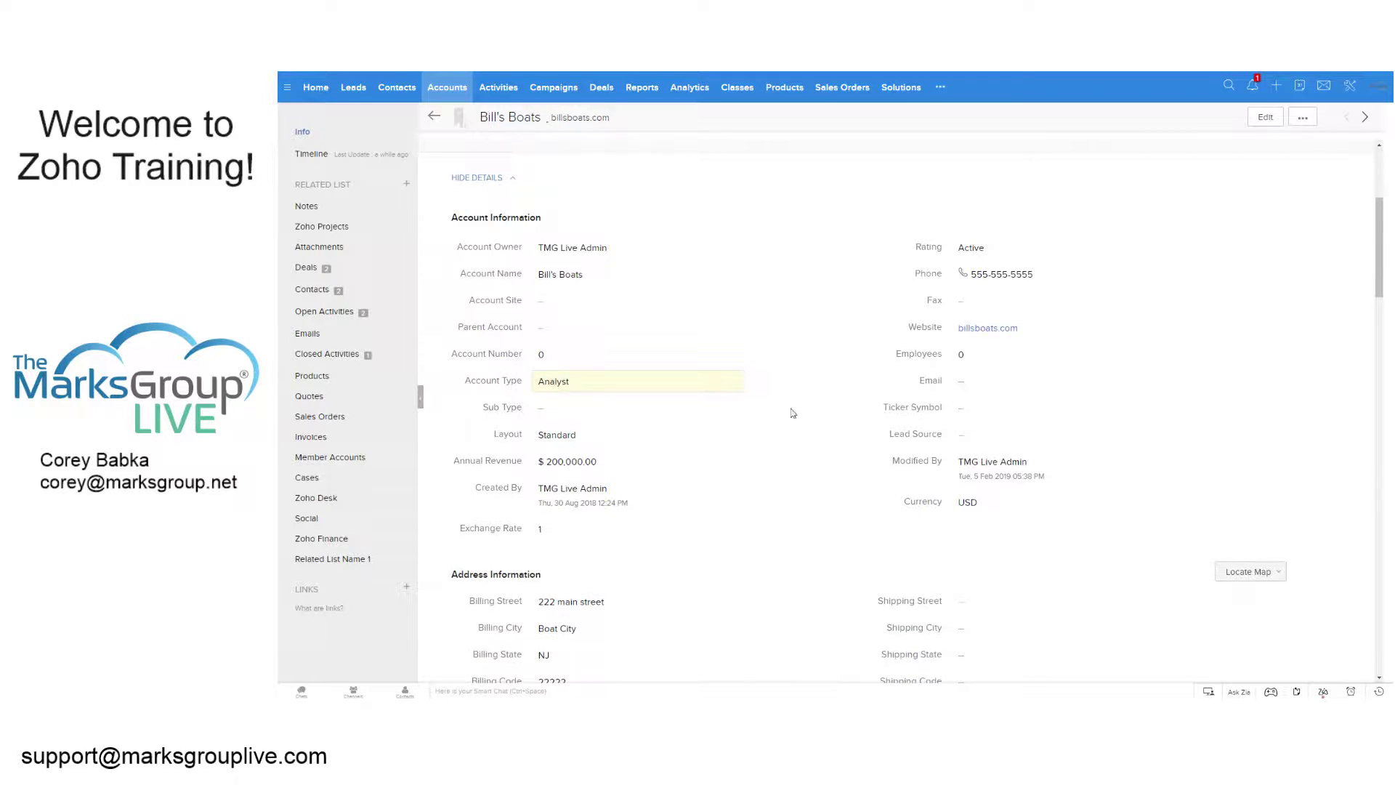
# Reset the Bill's Boats Account Type to -None- and save the field
pyautogui.click(737, 384)
pyautogui.click(773, 384)
pyautogui.click(733, 387)
pyautogui.click(770, 383)
pyautogui.click(733, 382)
pyautogui.click(698, 382)
pyautogui.click(560, 418)
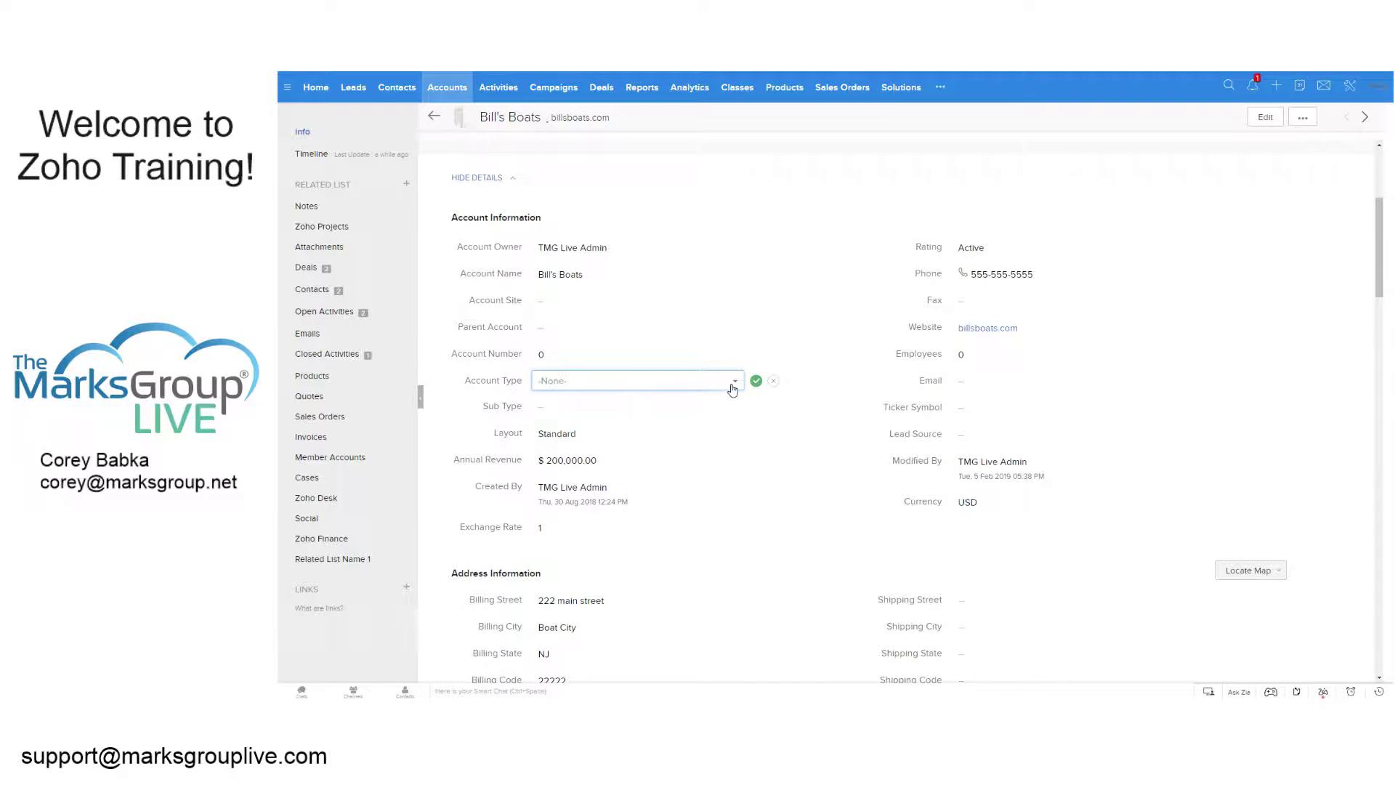
pyautogui.click(756, 380)
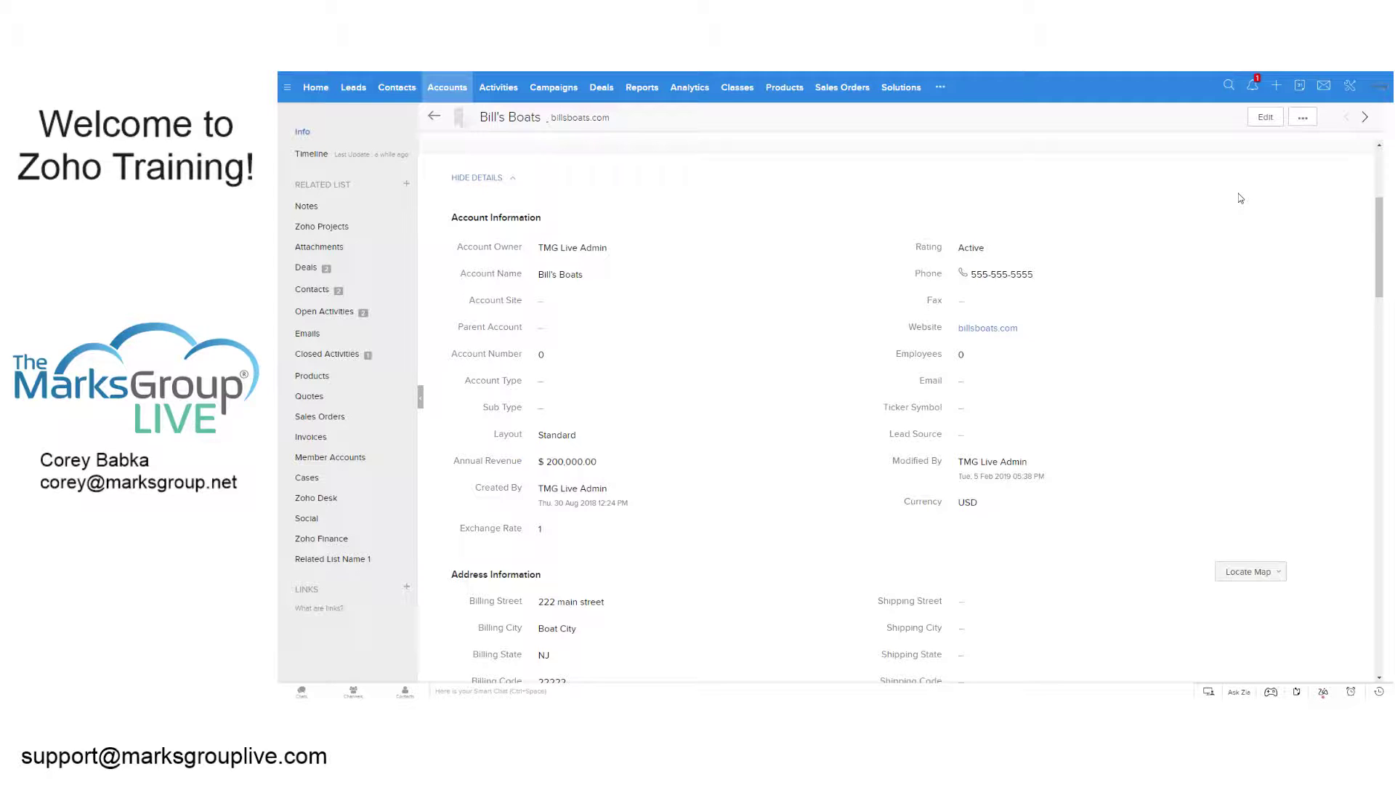
# Open the Show number of tenants layout rule of the Deals module from the Modules and Fields setup
pyautogui.click(1348, 86)
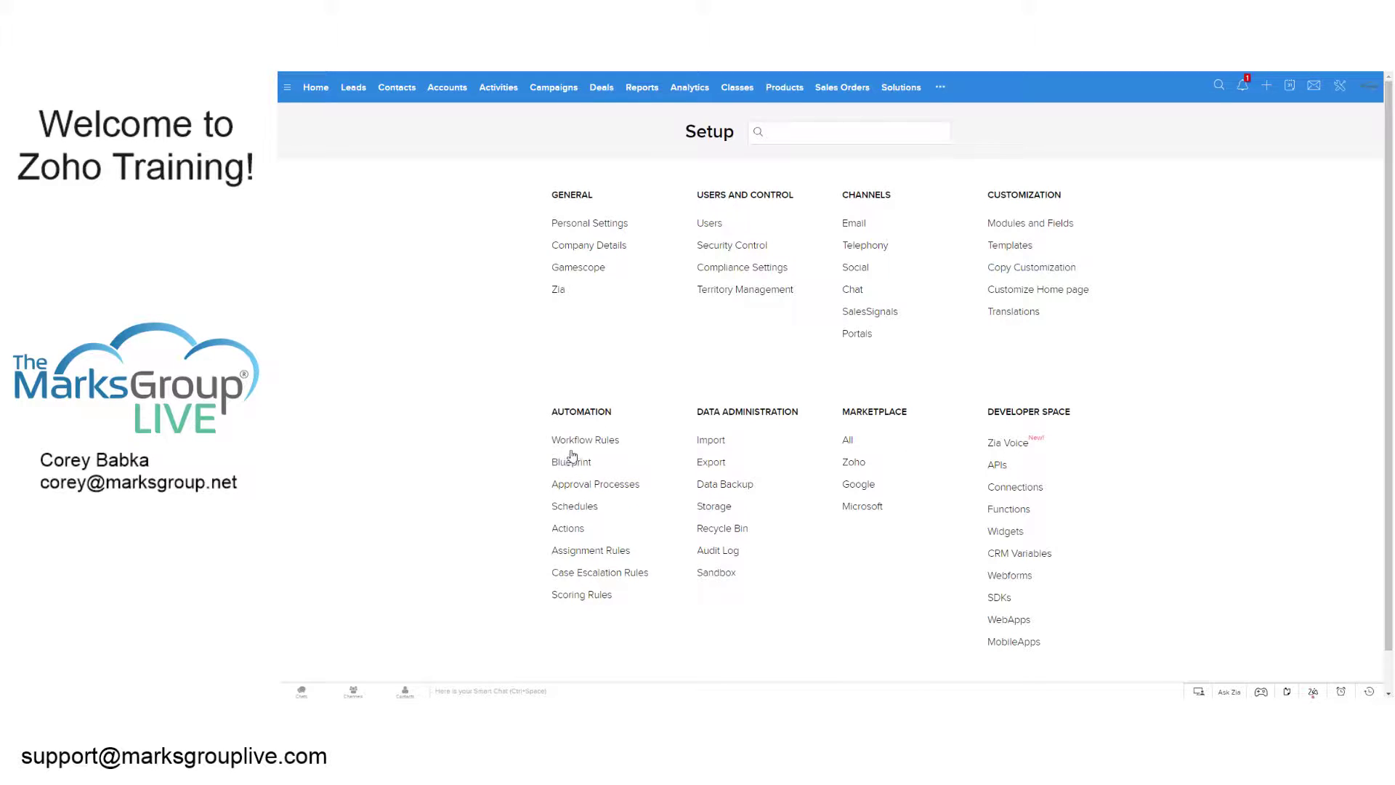
pyautogui.click(1024, 225)
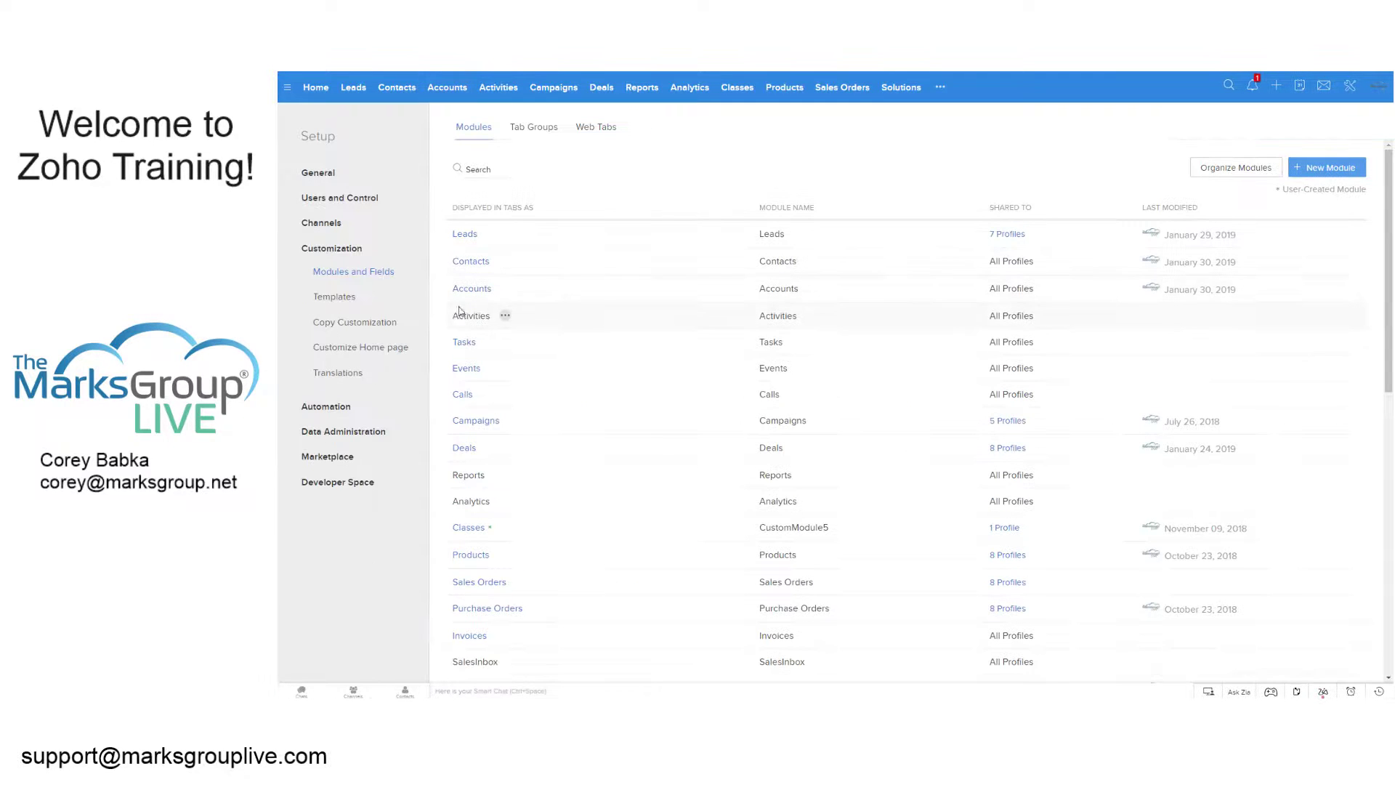
pyautogui.click(492, 447)
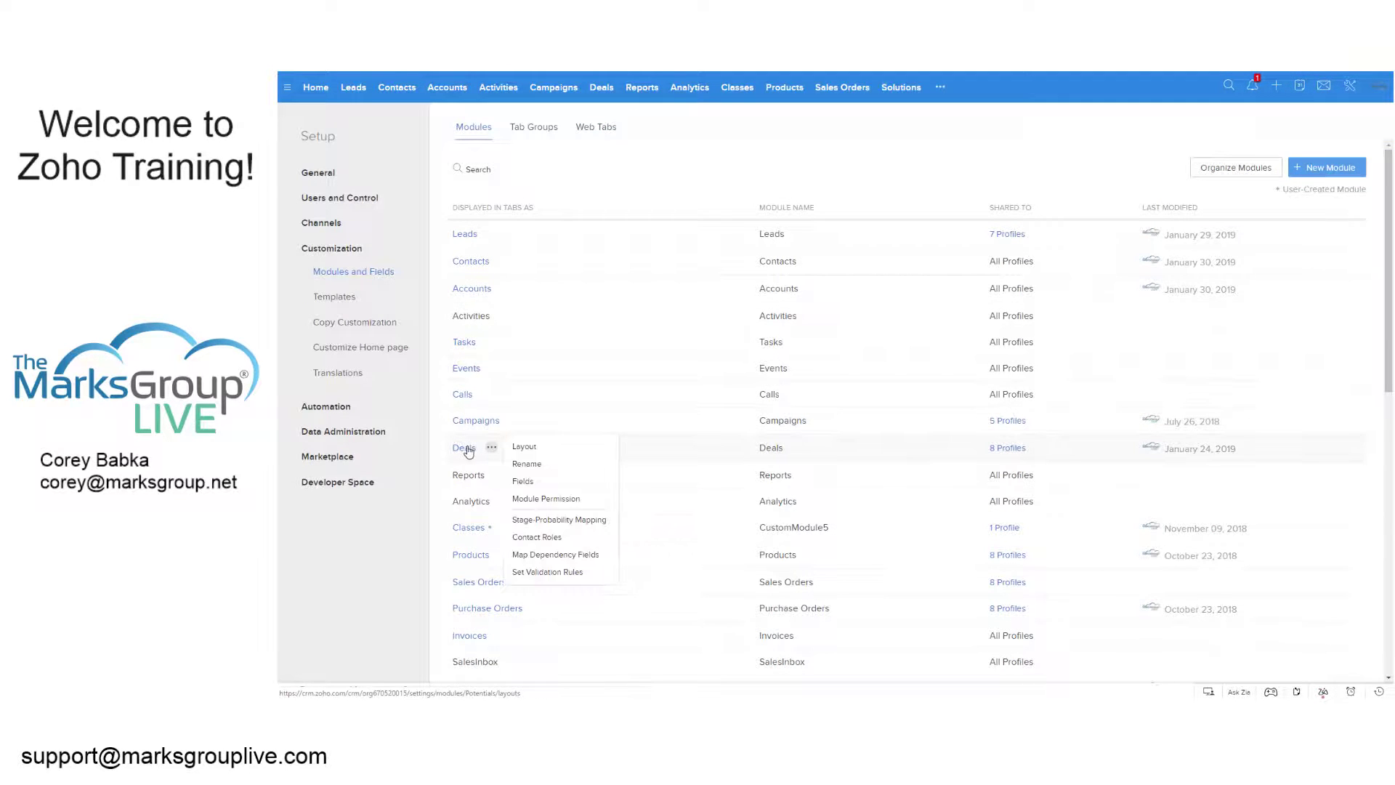
pyautogui.click(536, 449)
pyautogui.click(539, 186)
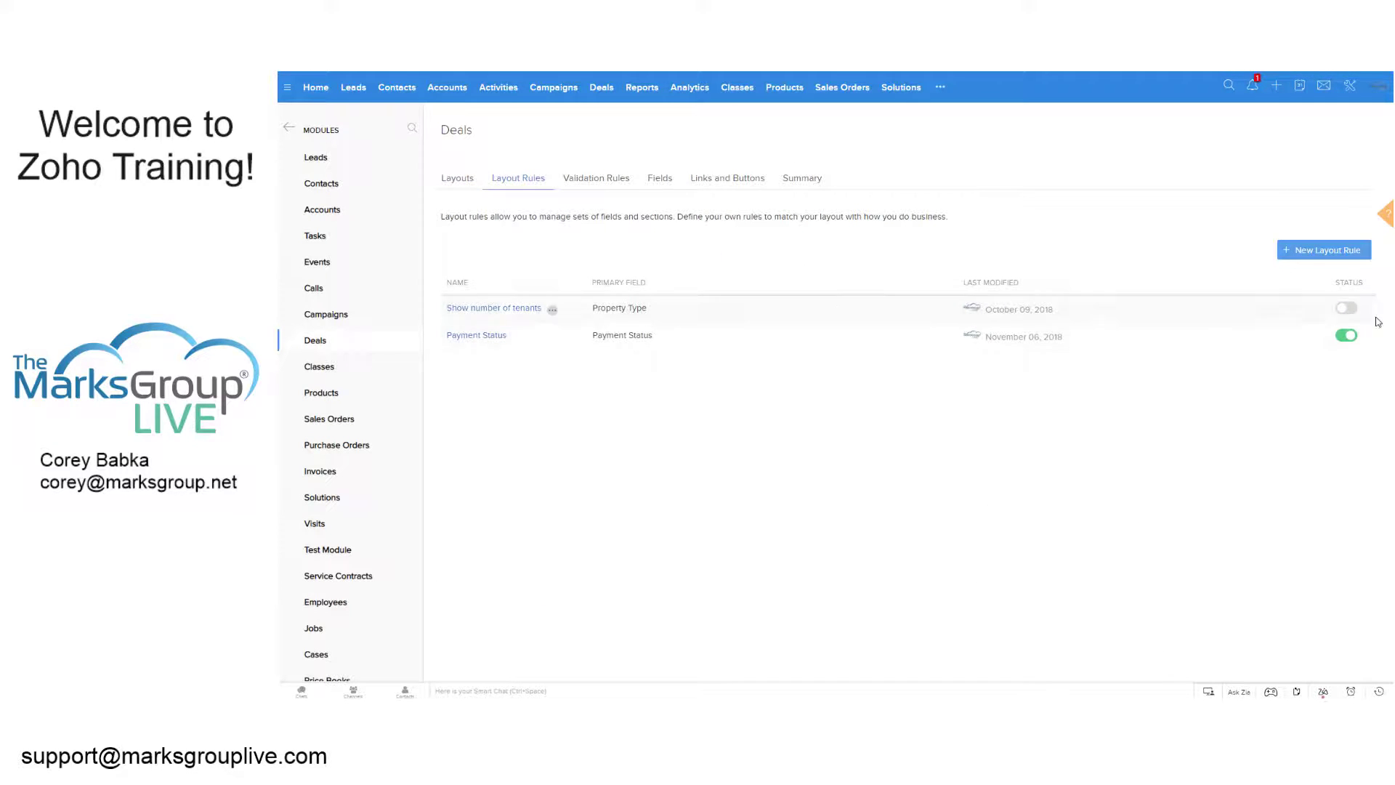
pyautogui.click(495, 312)
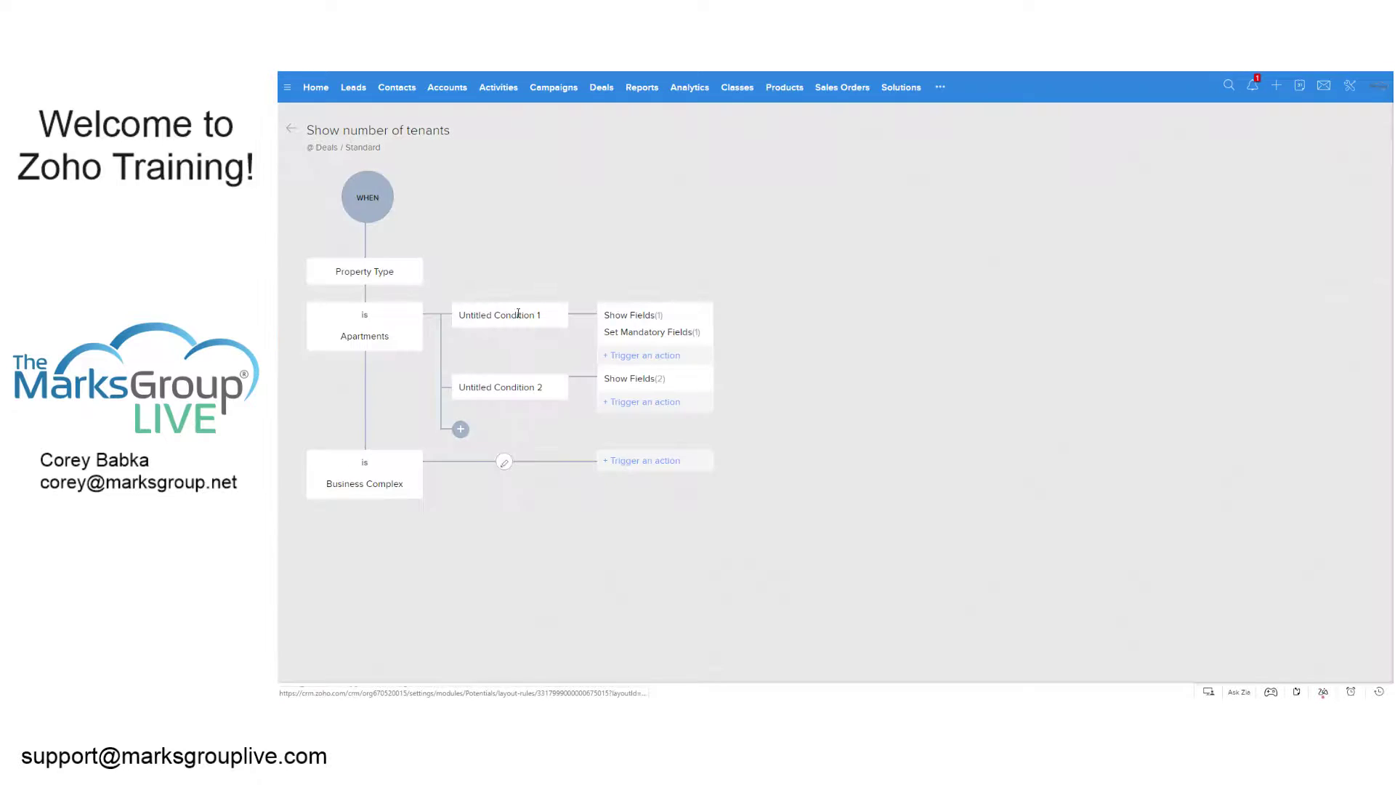
# Review the actions of the first Apartments condition and the Show Sections options for the second, leaving the rule without saving
pyautogui.click(650, 332)
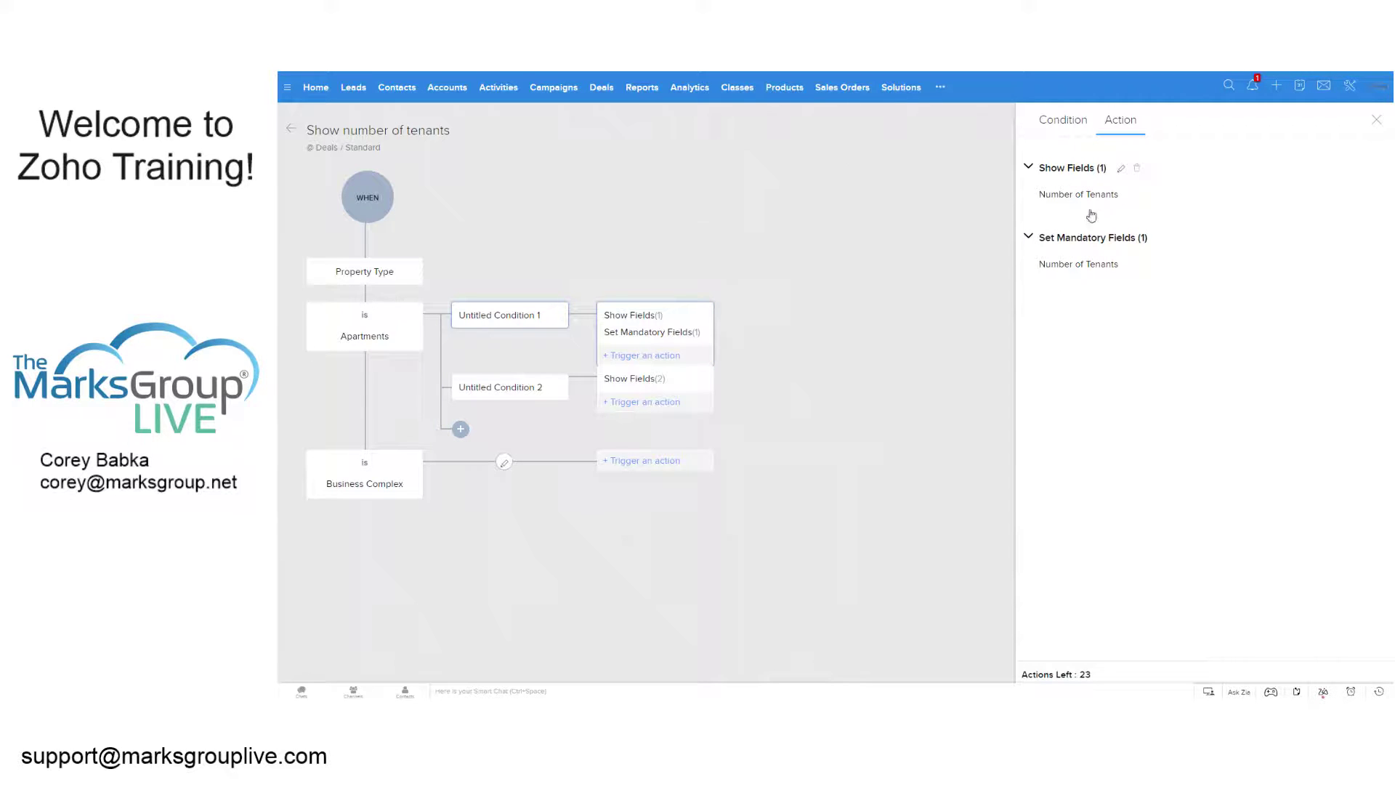
pyautogui.click(624, 401)
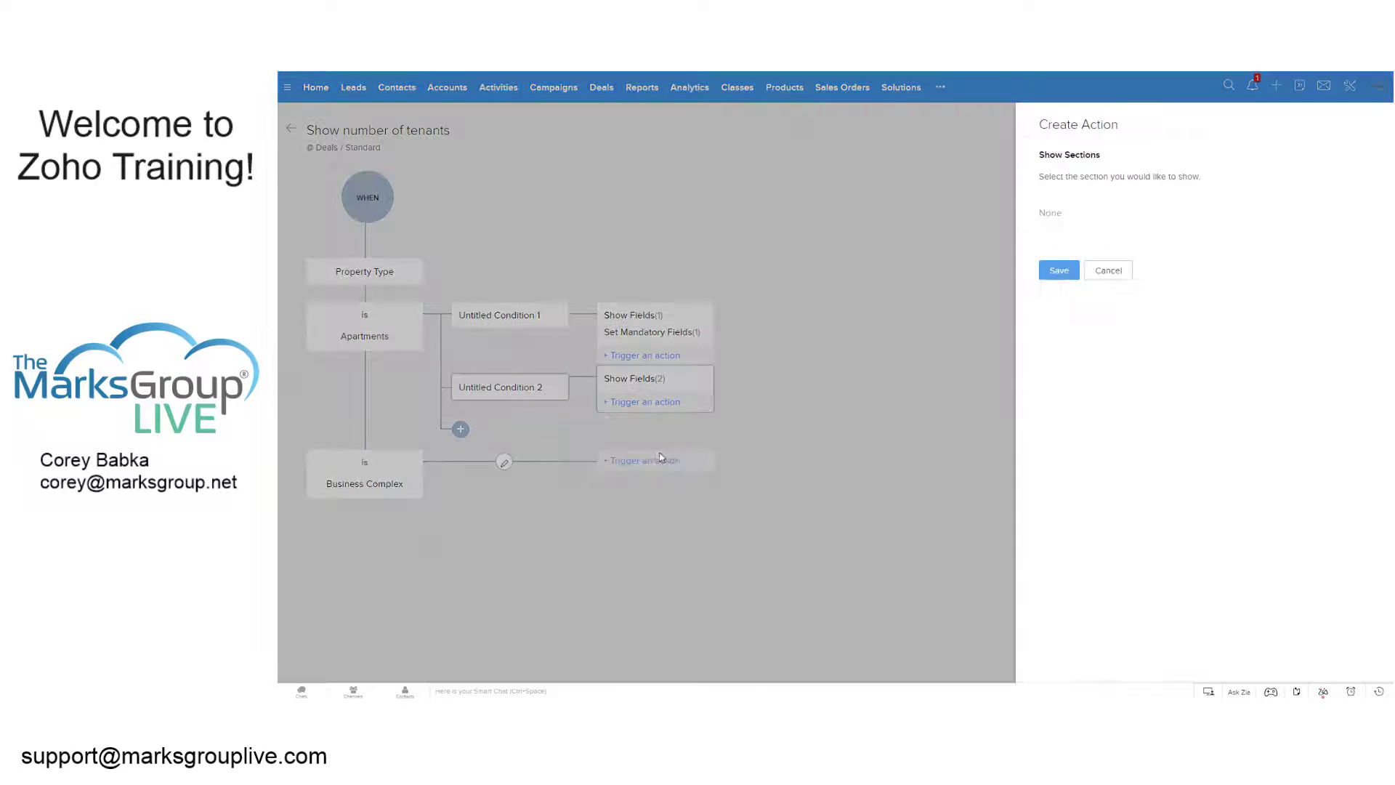
pyautogui.click(640, 450)
pyautogui.click(1098, 274)
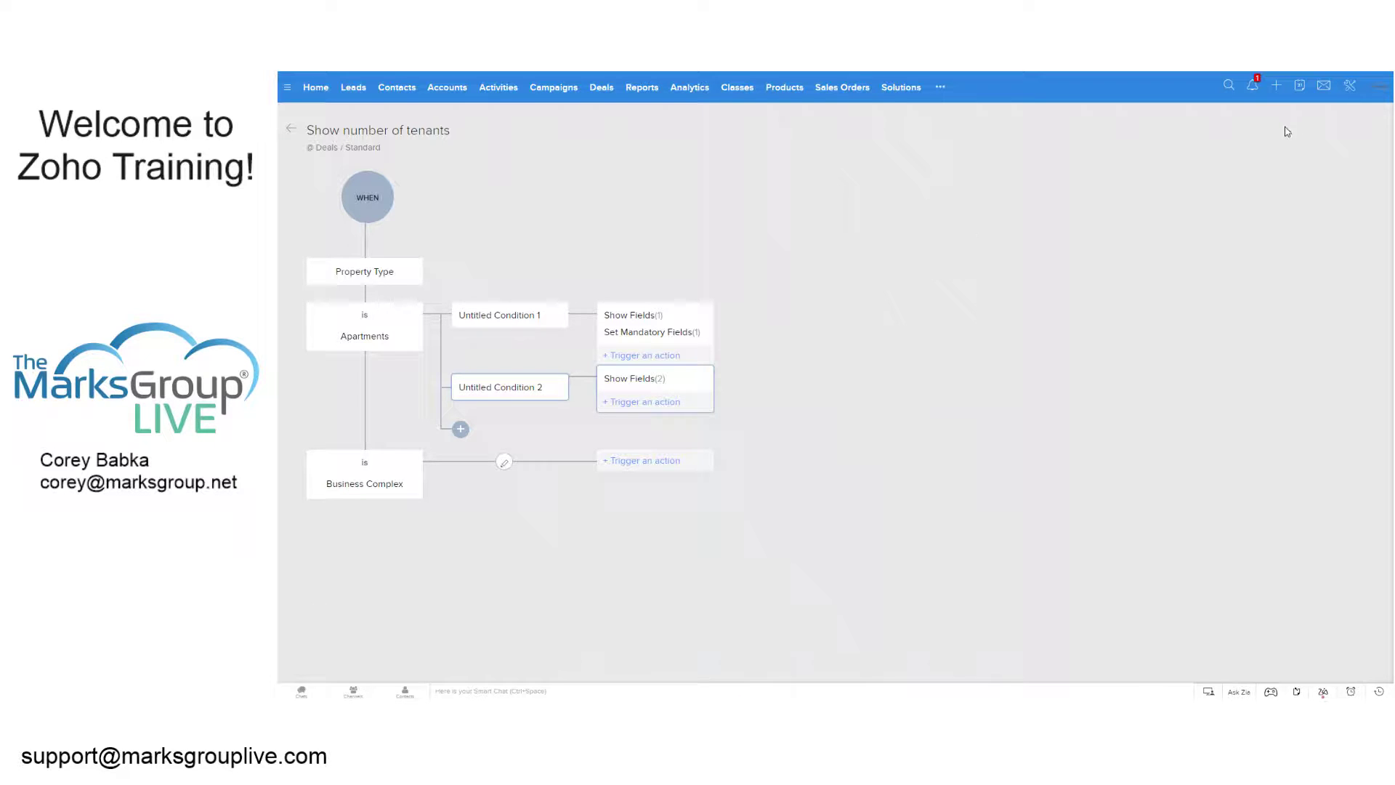
pyautogui.click(294, 127)
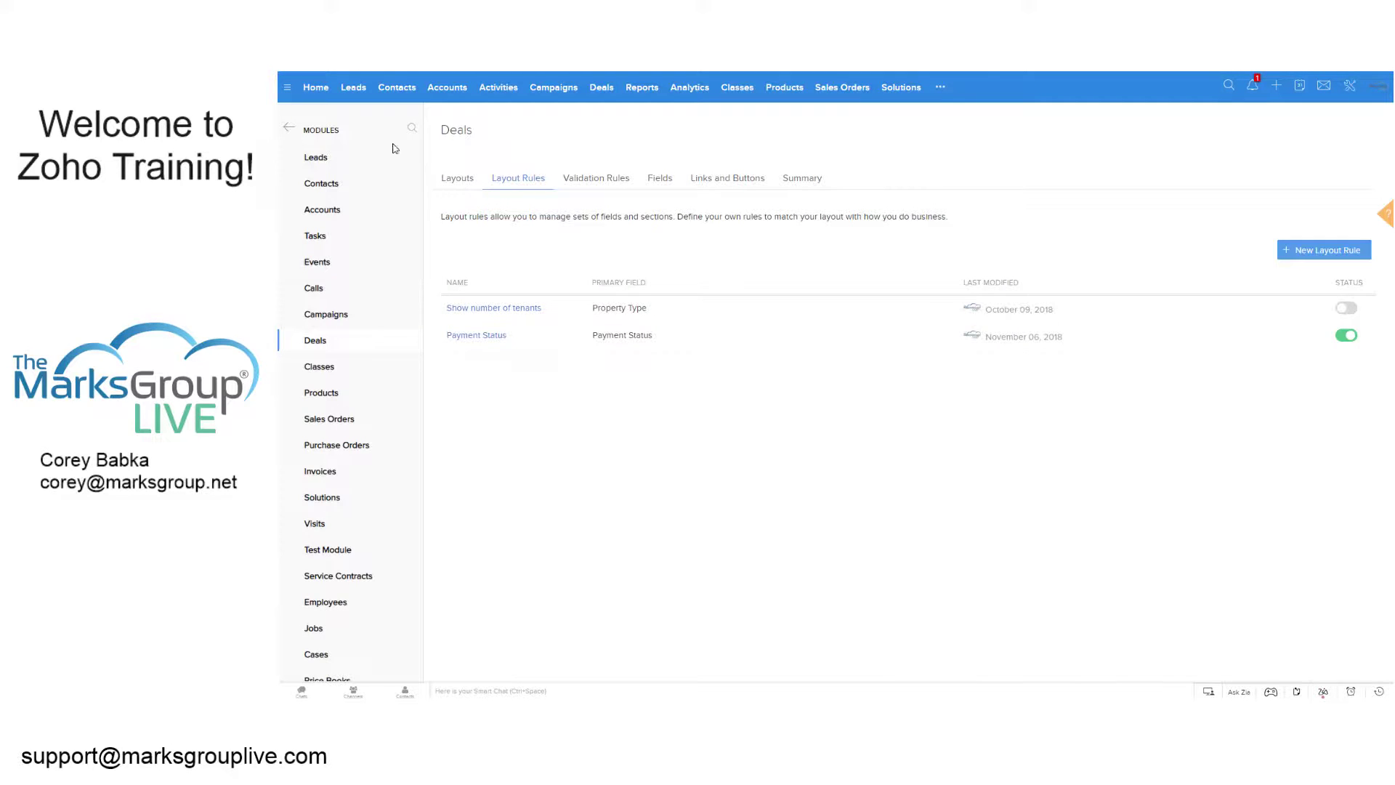
# Open the Standard layout of the Accounts module and add a section named Competitor Data between Account Information and Address Information
pyautogui.click(320, 211)
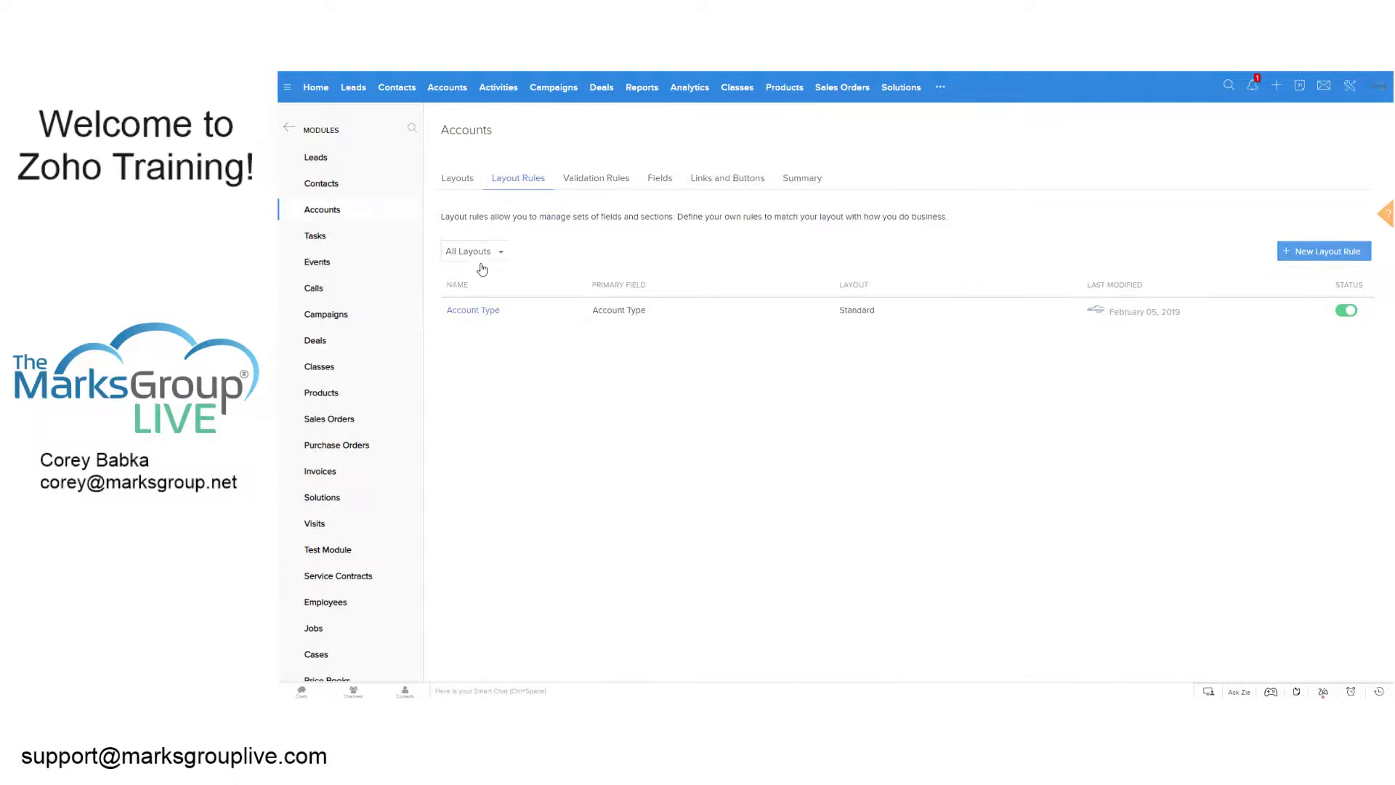
pyautogui.click(462, 179)
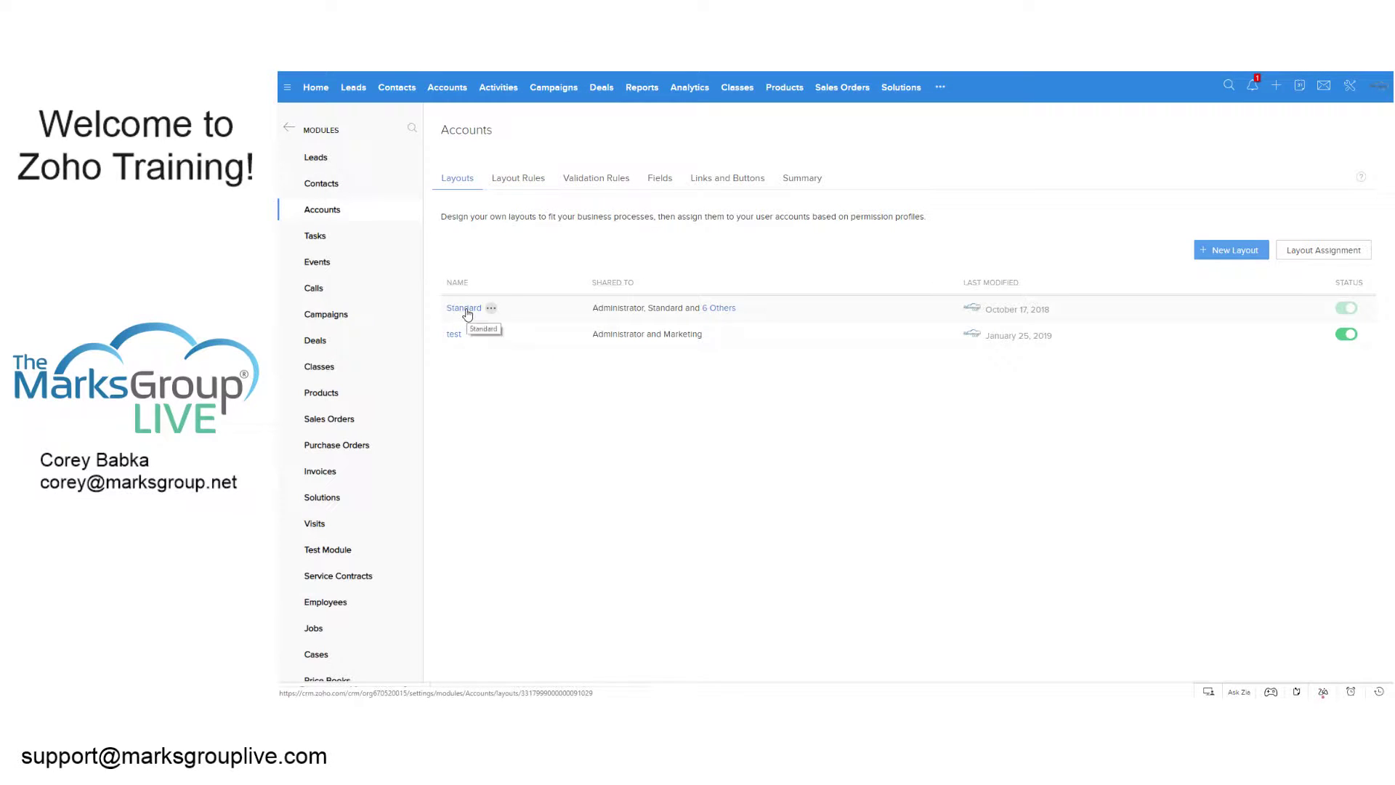
pyautogui.click(465, 309)
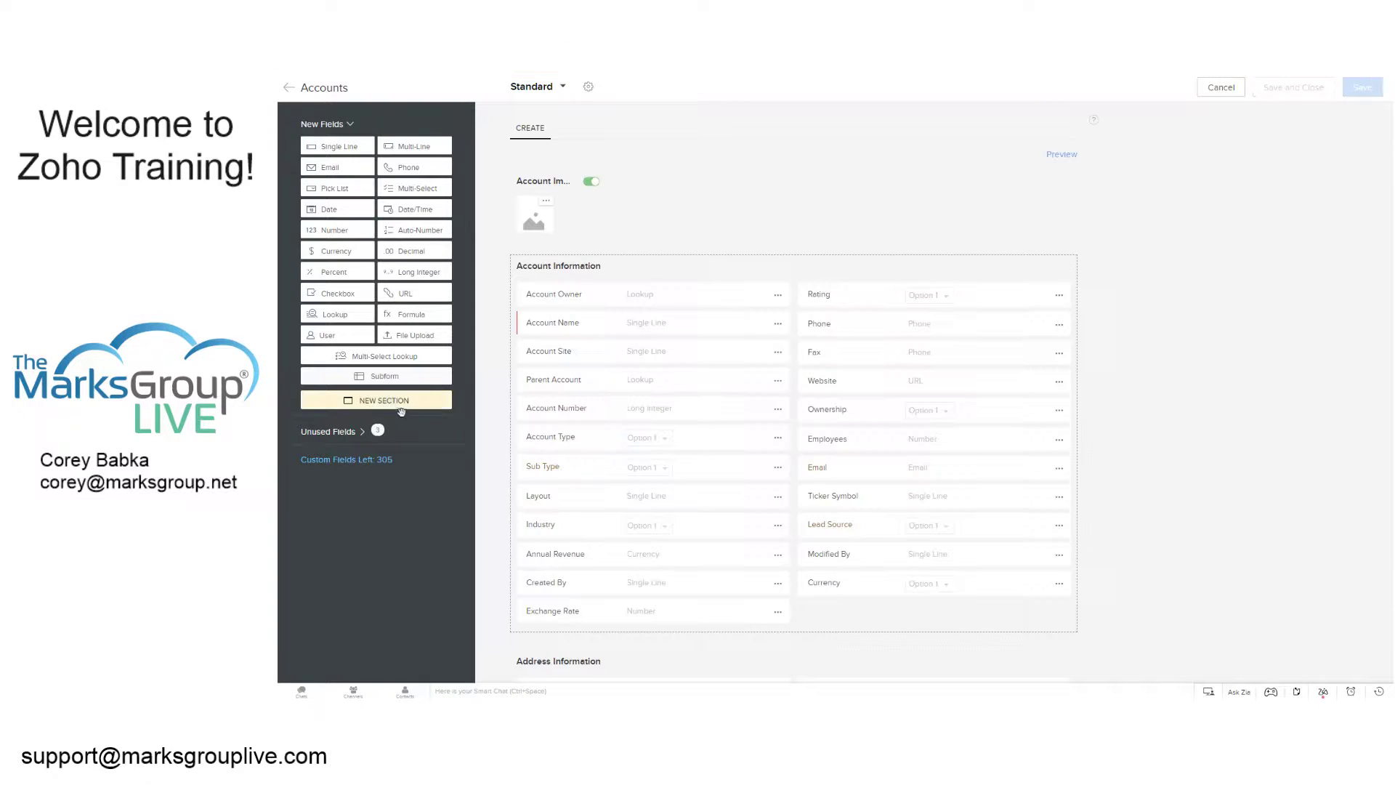
pyautogui.moveTo(390, 404); pyautogui.dragTo(603, 381)
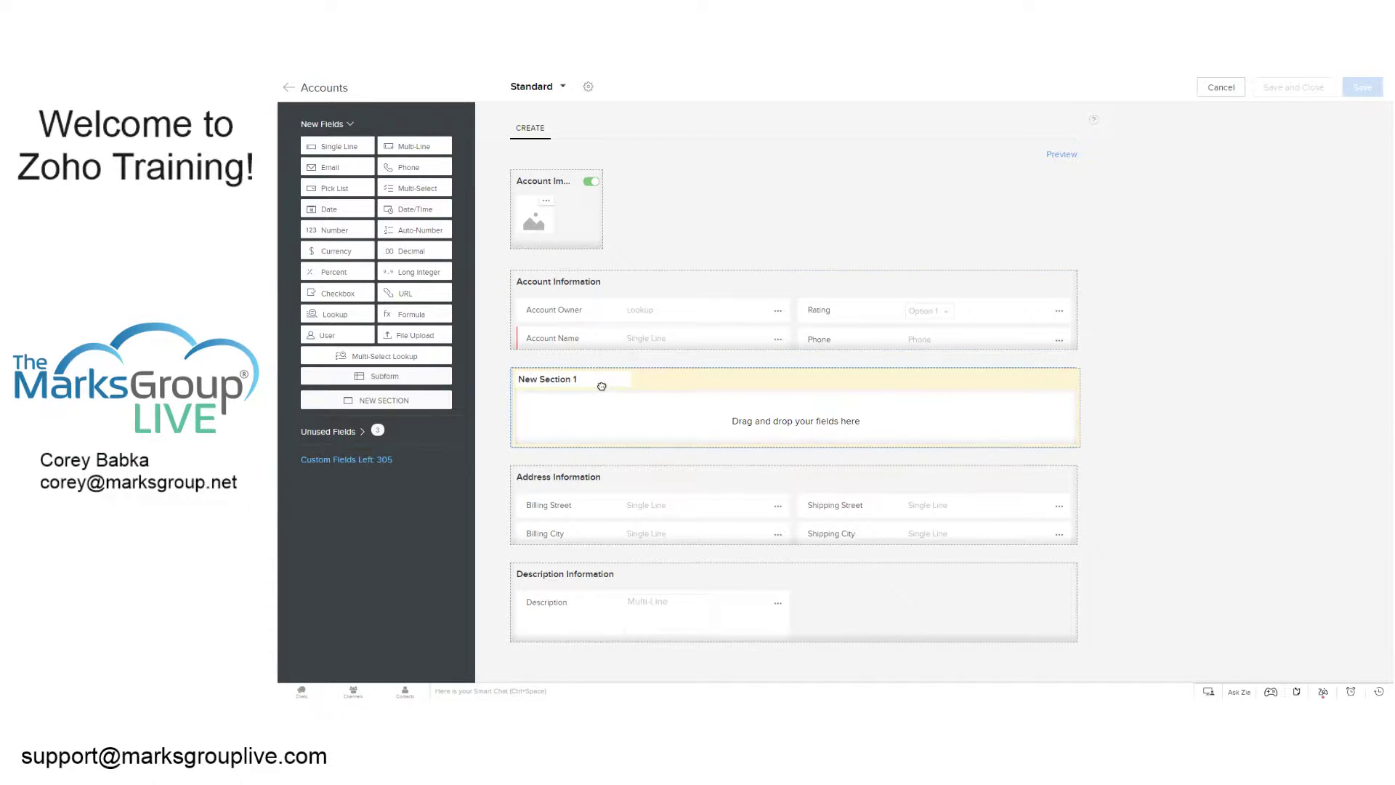
pyautogui.write('C')
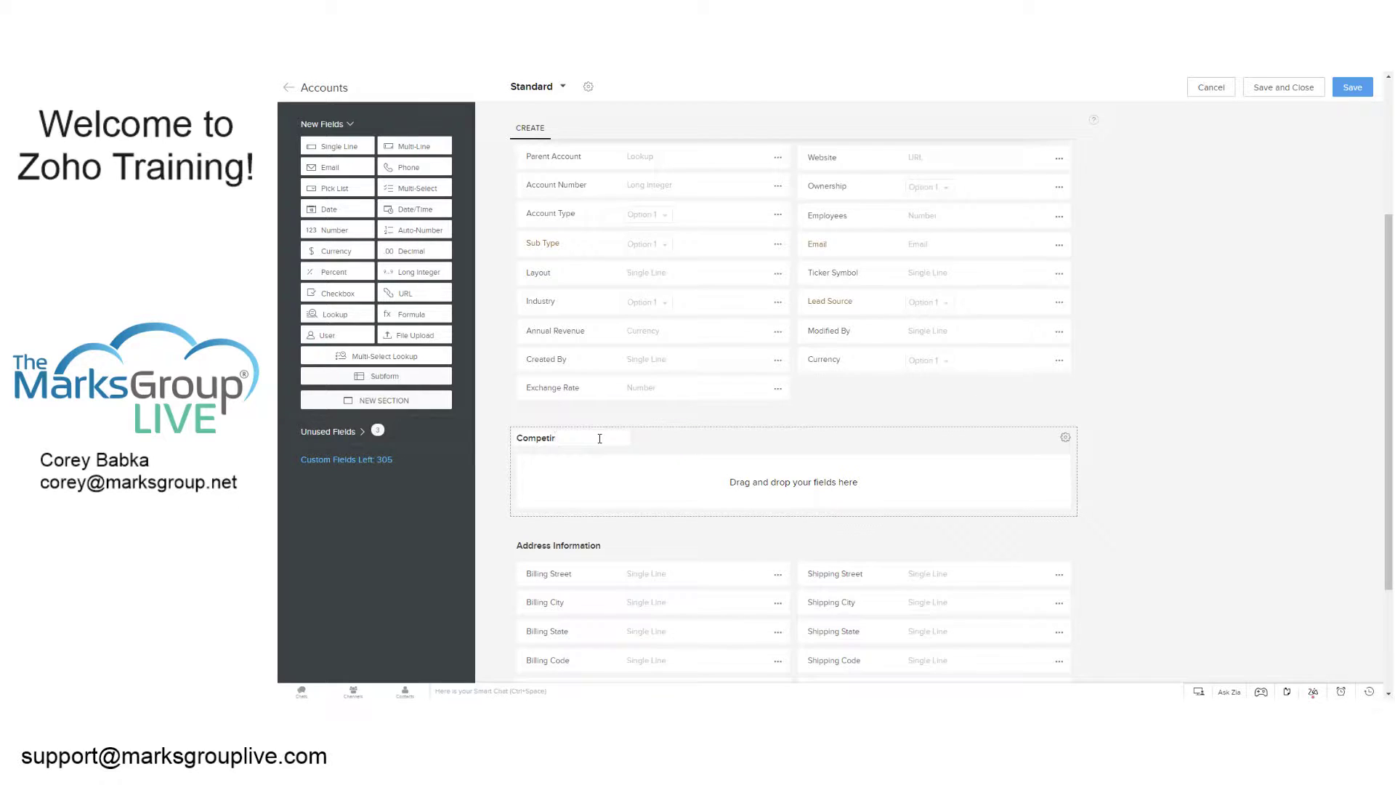
pyautogui.write('ompetitor Data')
pyautogui.click(1080, 390)
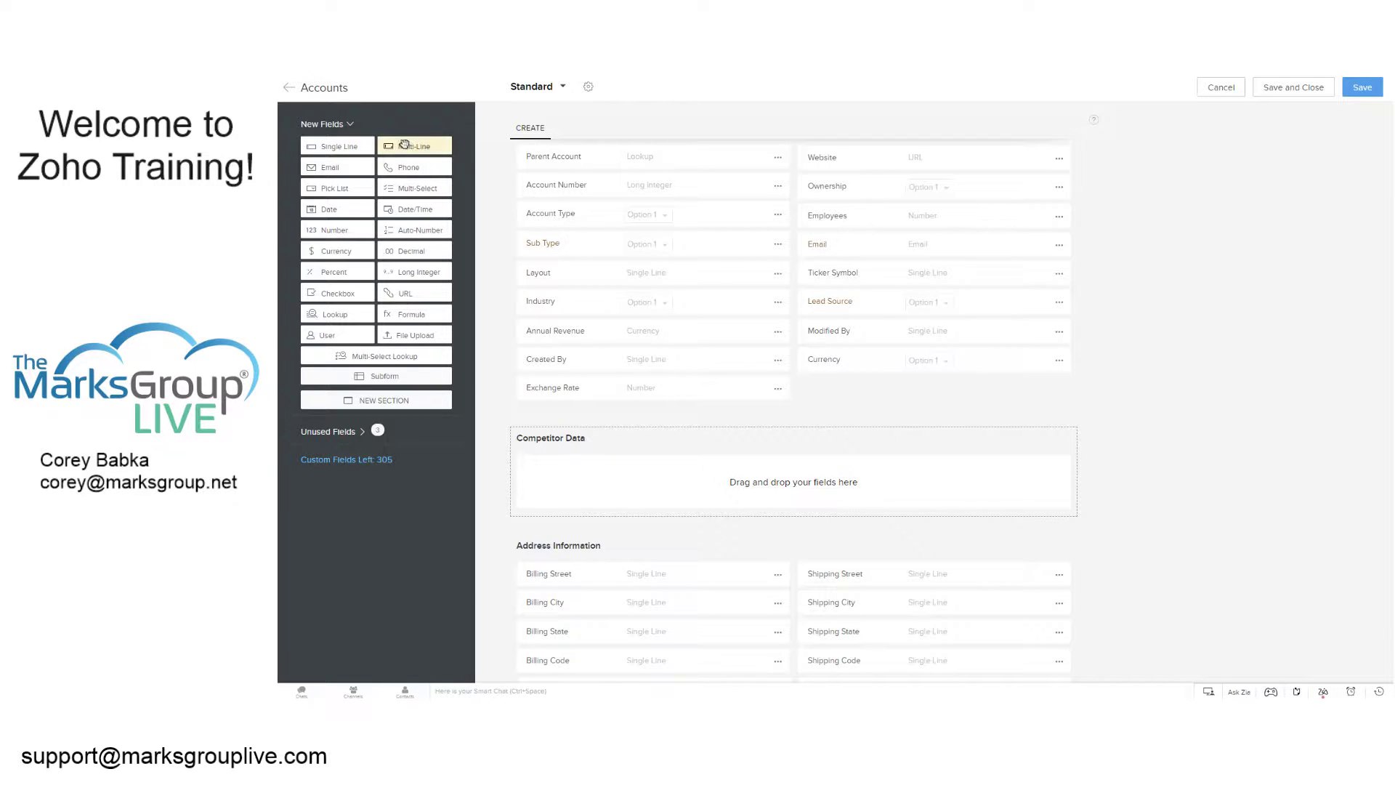
# Add a multi-line field named "Products that we compete with" to the Competitor Data section, and save and close the layout
pyautogui.moveTo(340, 146); pyautogui.dragTo(653, 479)
pyautogui.write('Product')
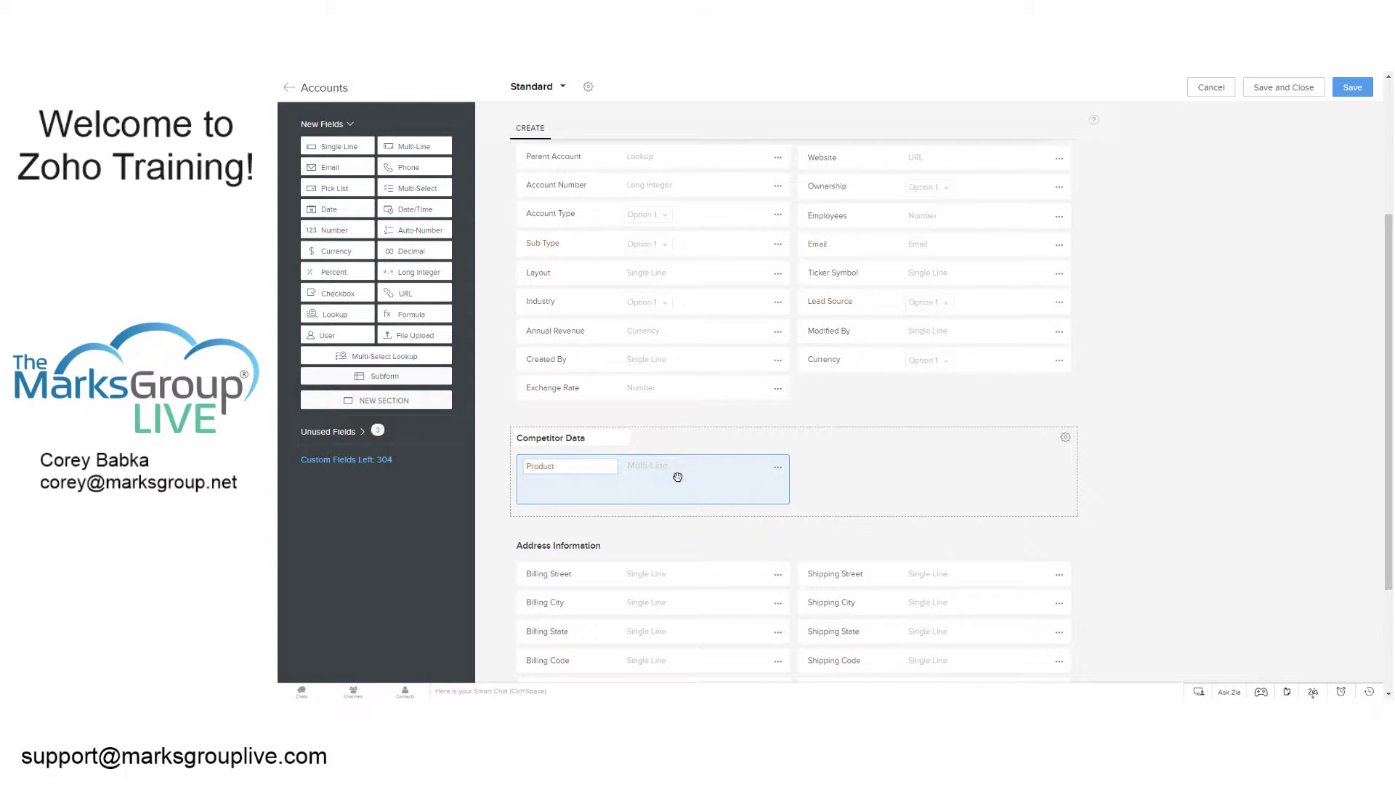
pyautogui.write('s that we compete with')
pyautogui.click(1184, 444)
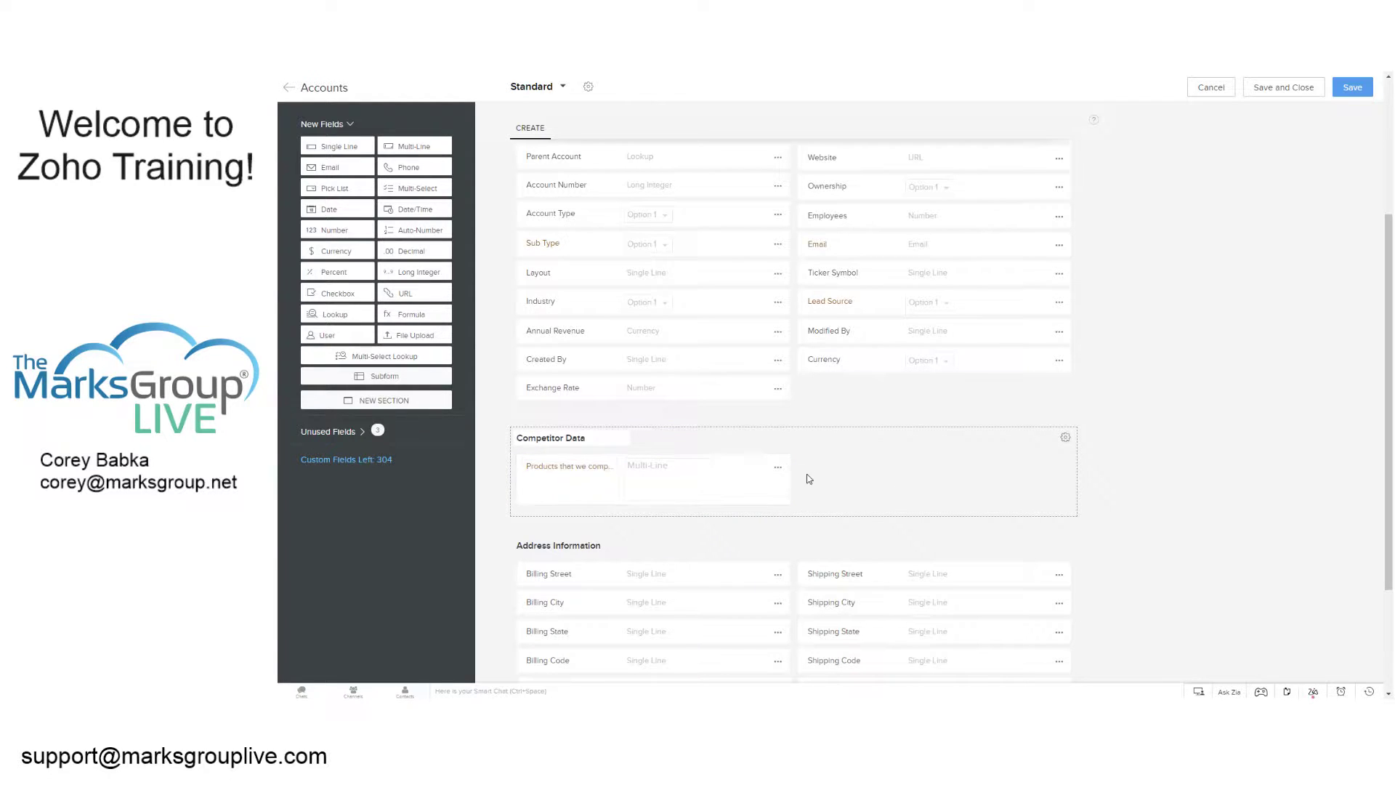
pyautogui.click(1272, 90)
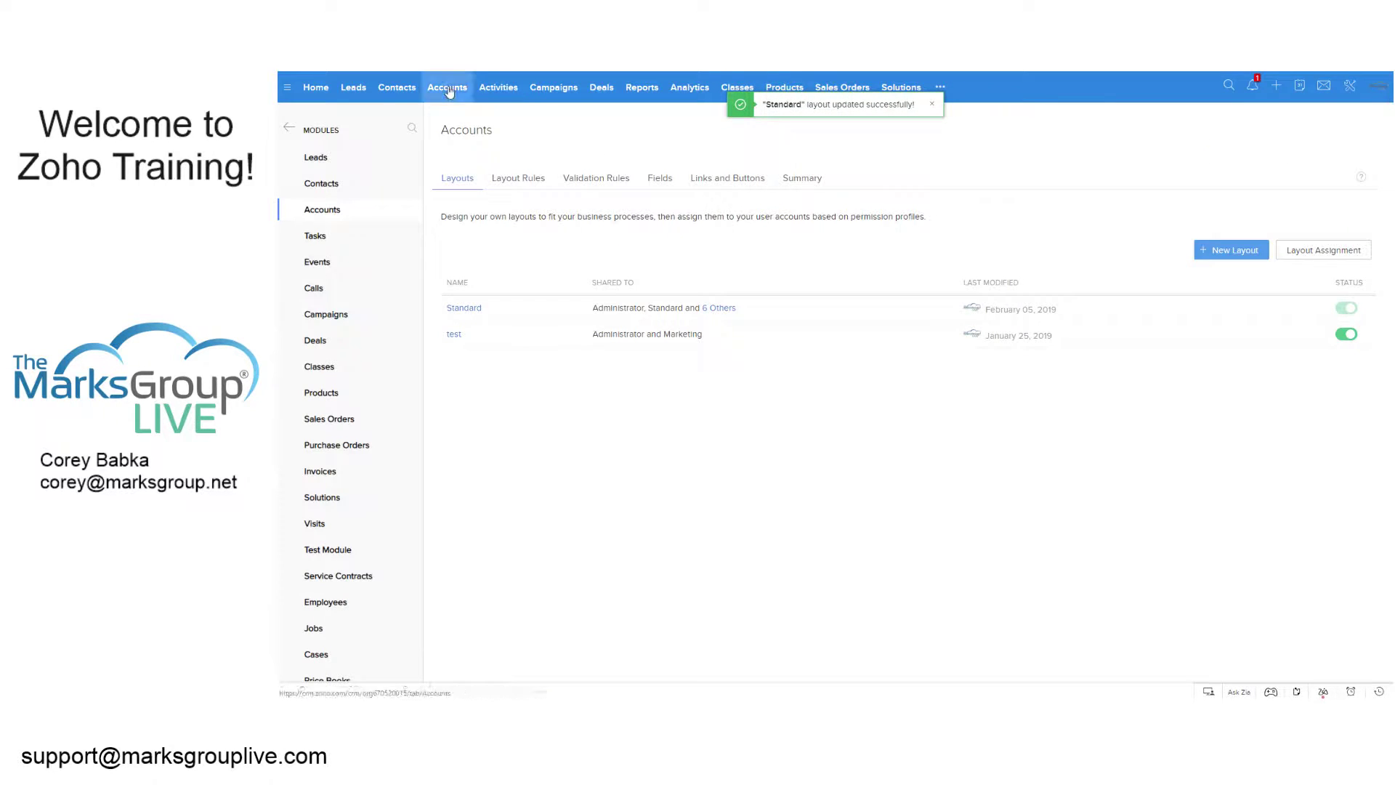
# Open the Bill's Boats account record and look for the new Competitor Data section in its details
pyautogui.click(449, 87)
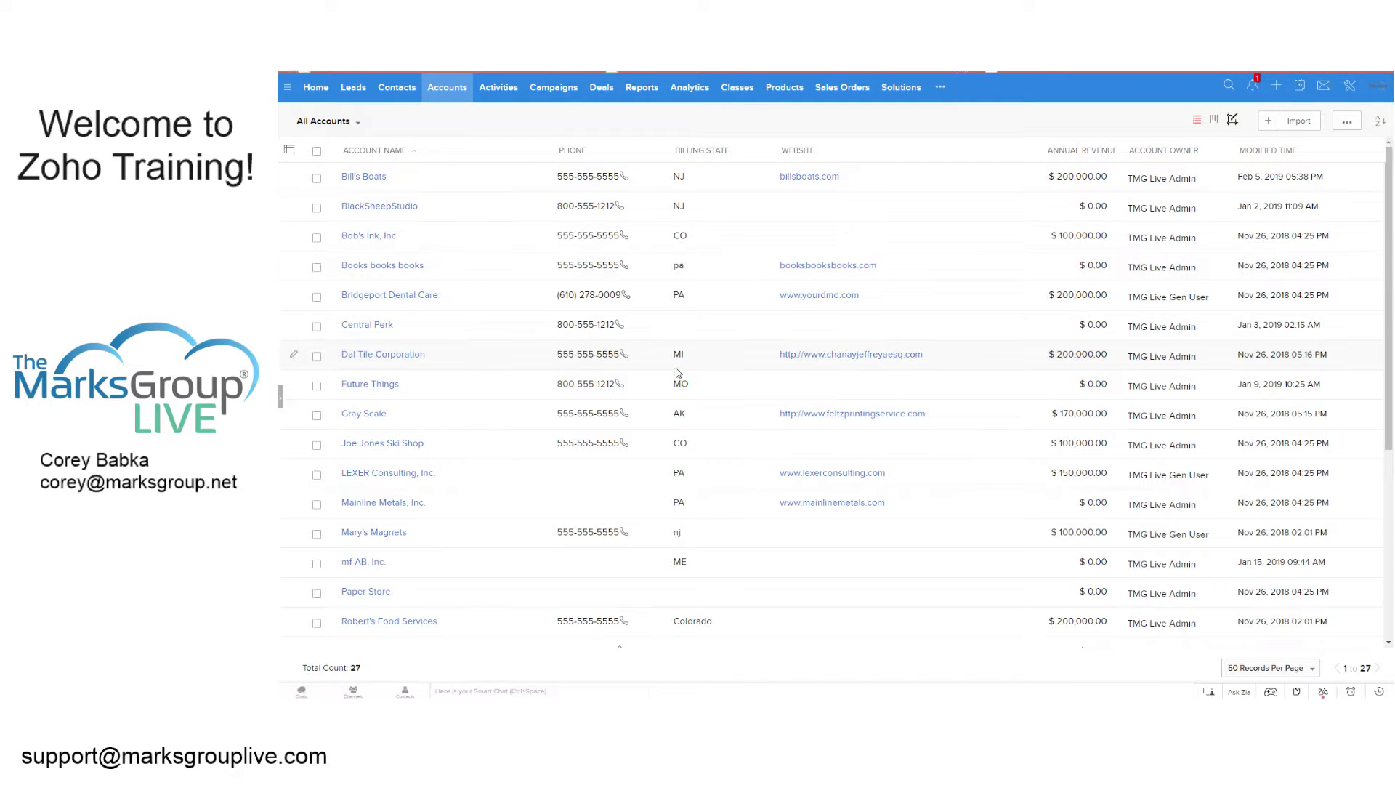
pyautogui.scroll(-3, 701, 468)
pyautogui.scroll(-4, 706, 477)
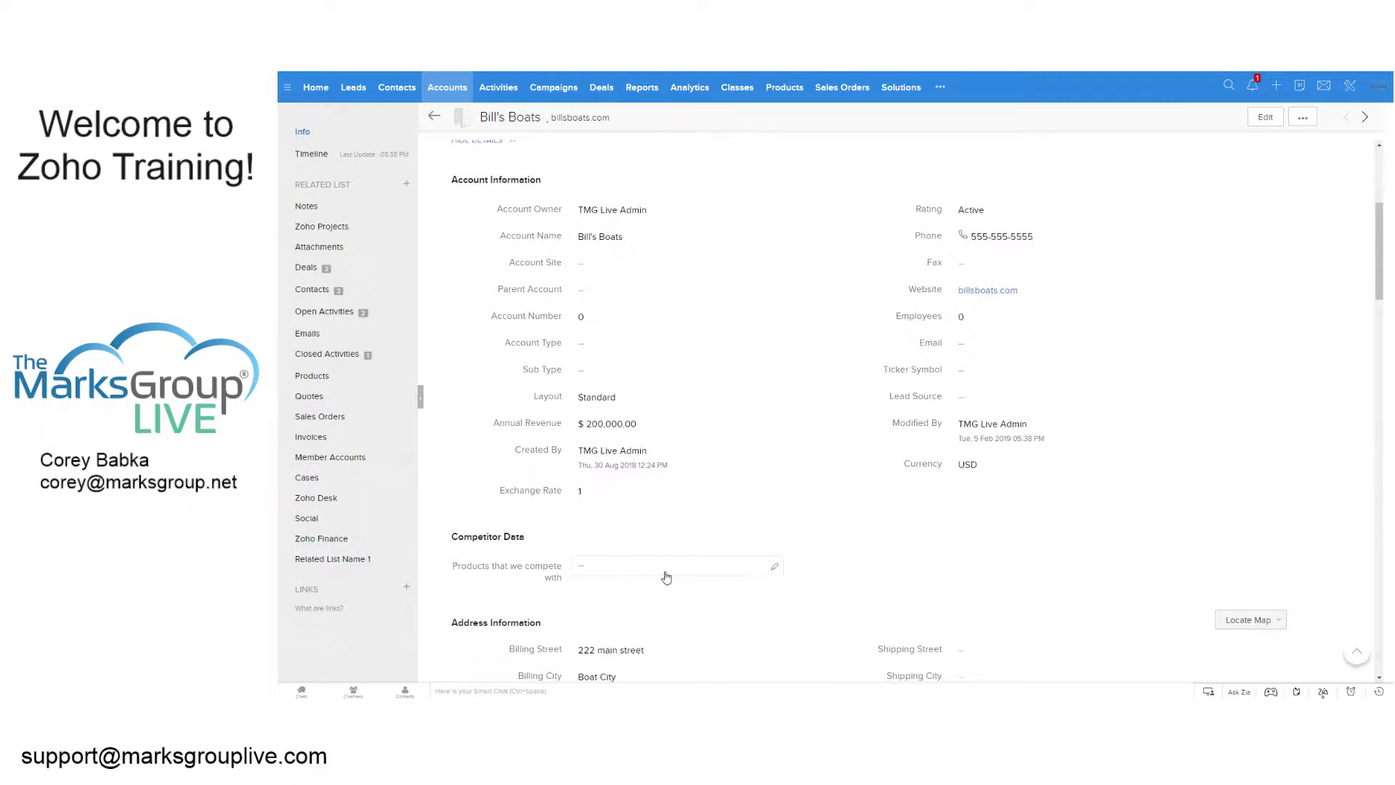
pyautogui.scroll(7, 667, 381)
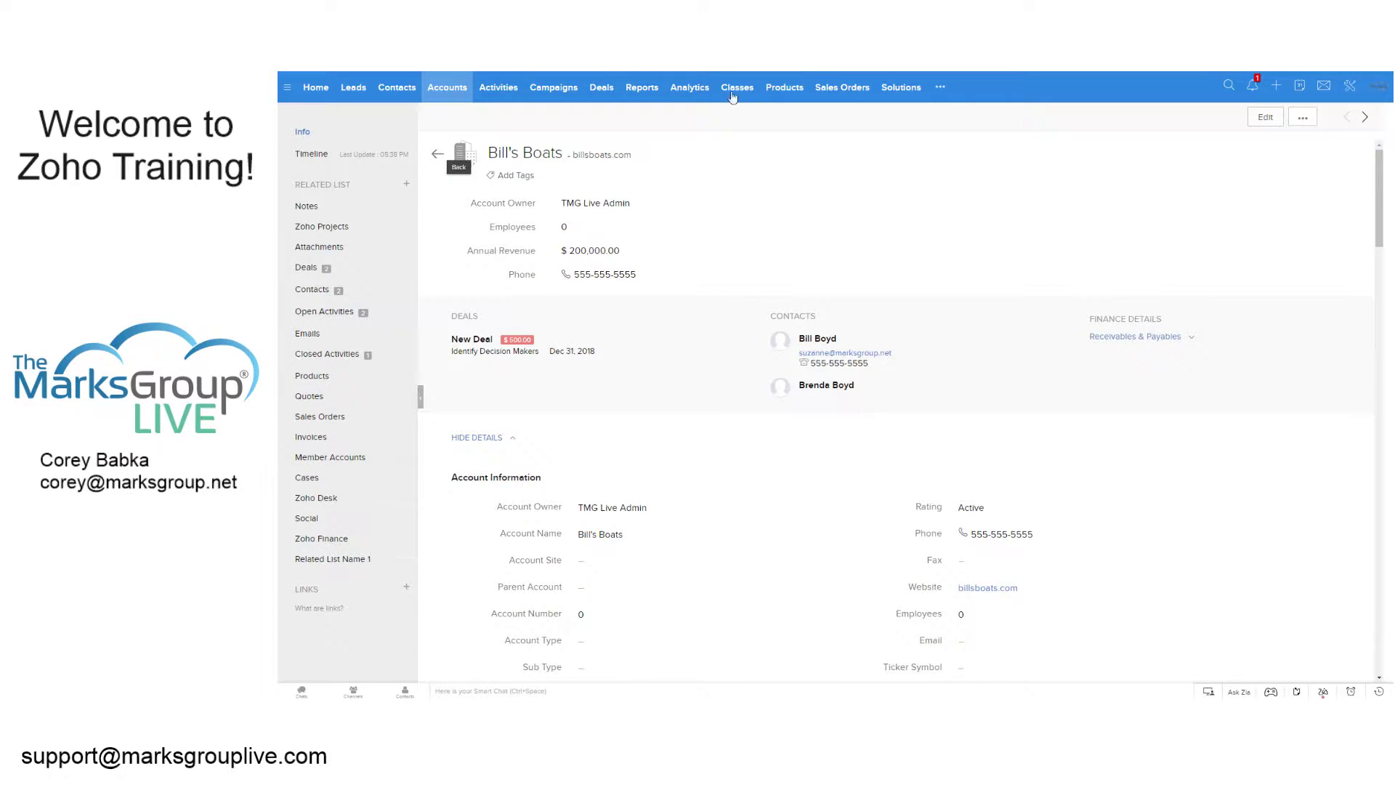
# Open the Account Type layout rule of the Accounts module from the Modules and Fields setup and view its Show Fields action
pyautogui.click(1349, 85)
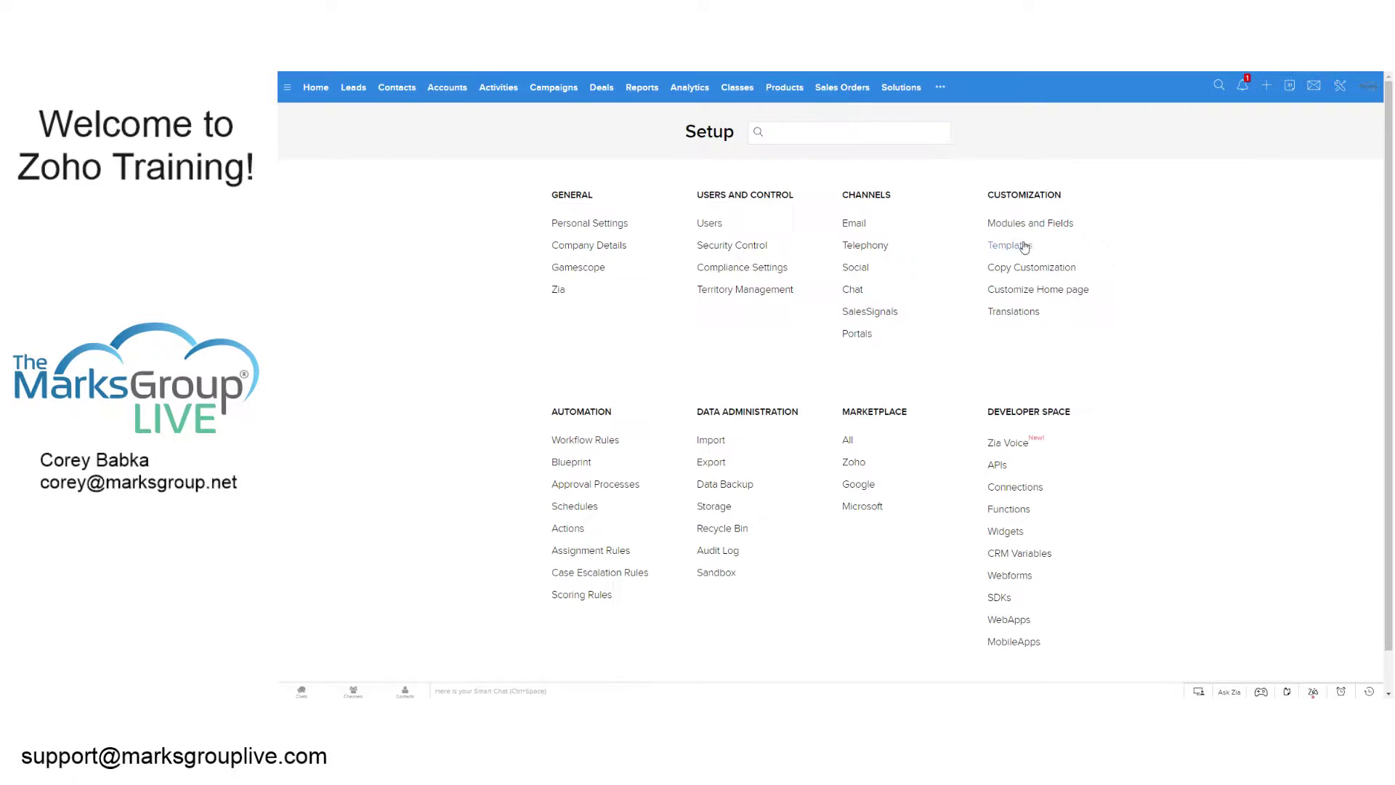
pyautogui.click(1002, 228)
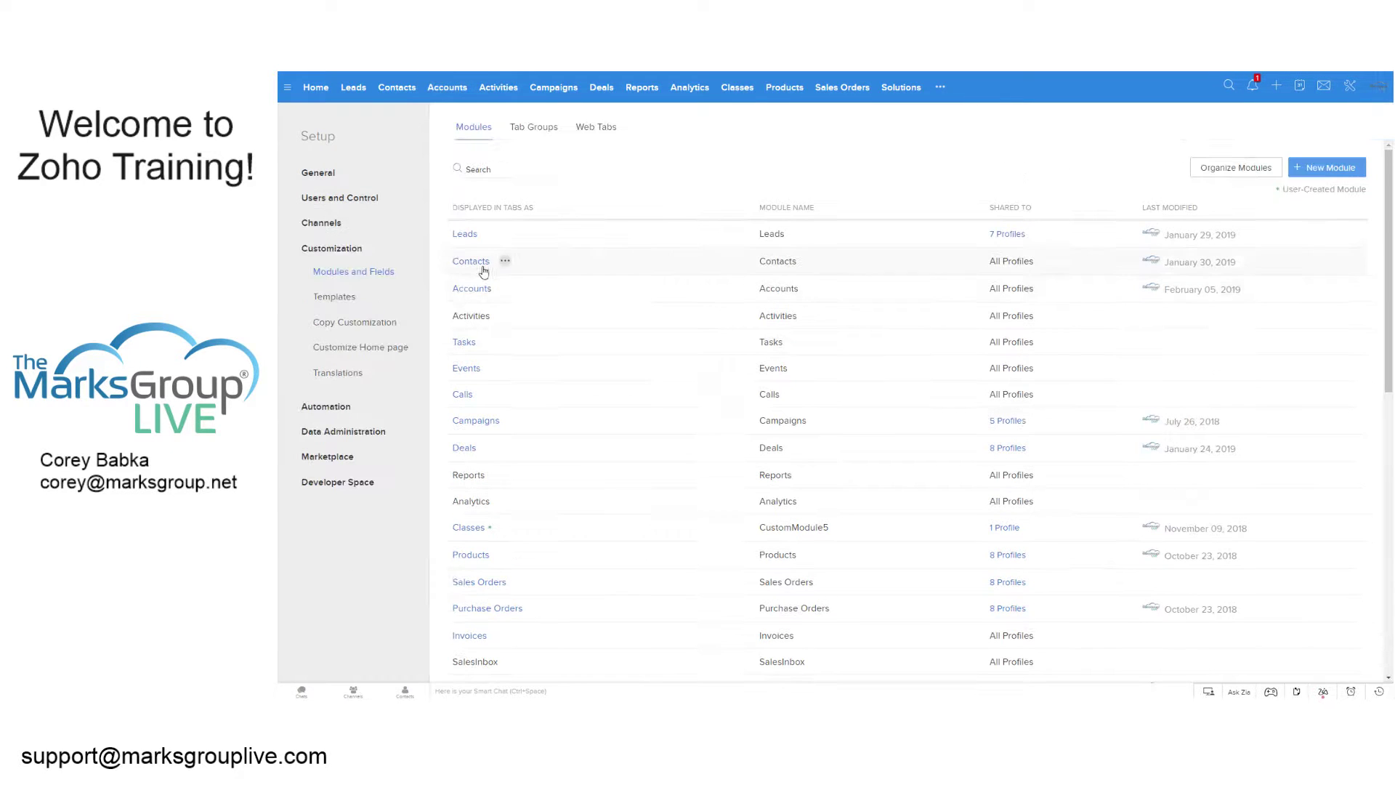
pyautogui.click(473, 291)
pyautogui.click(534, 180)
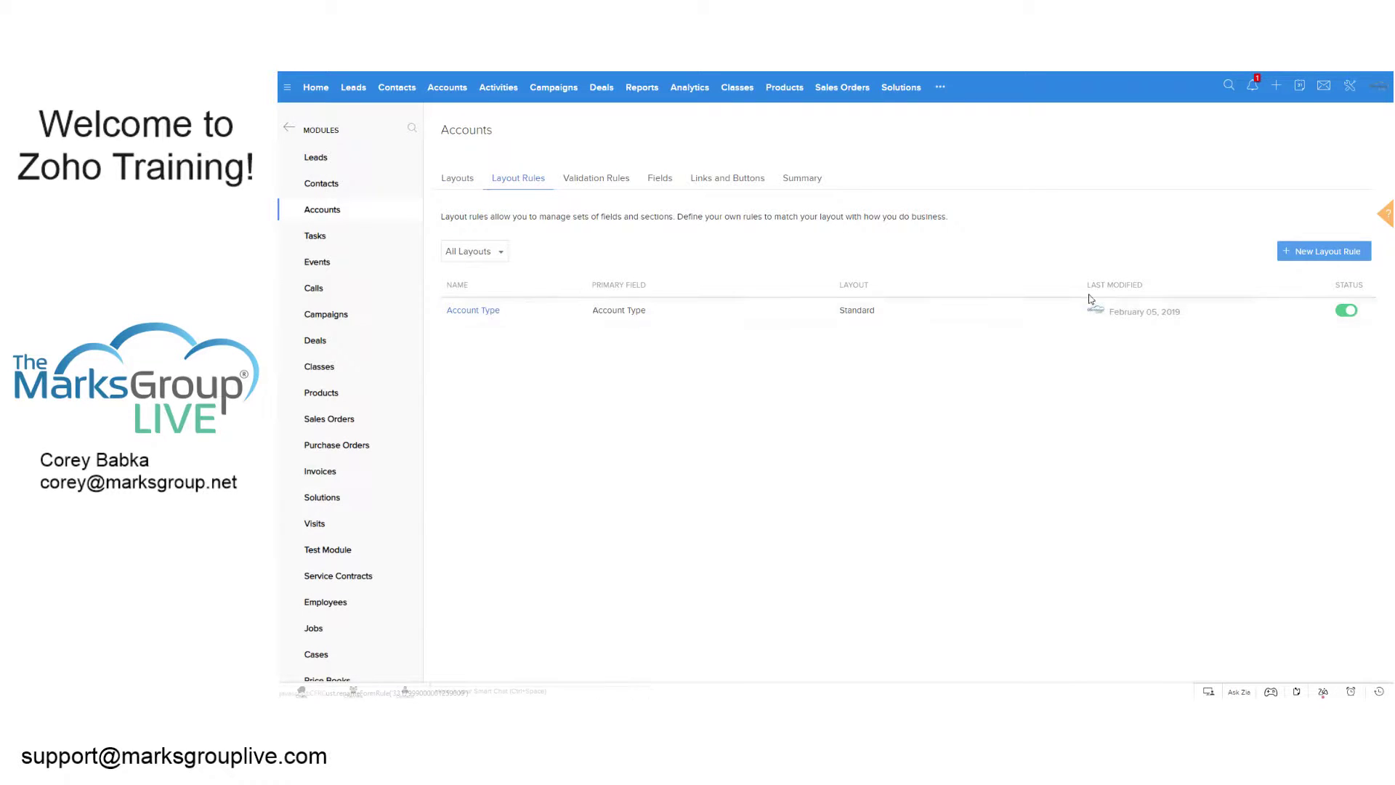
pyautogui.click(487, 313)
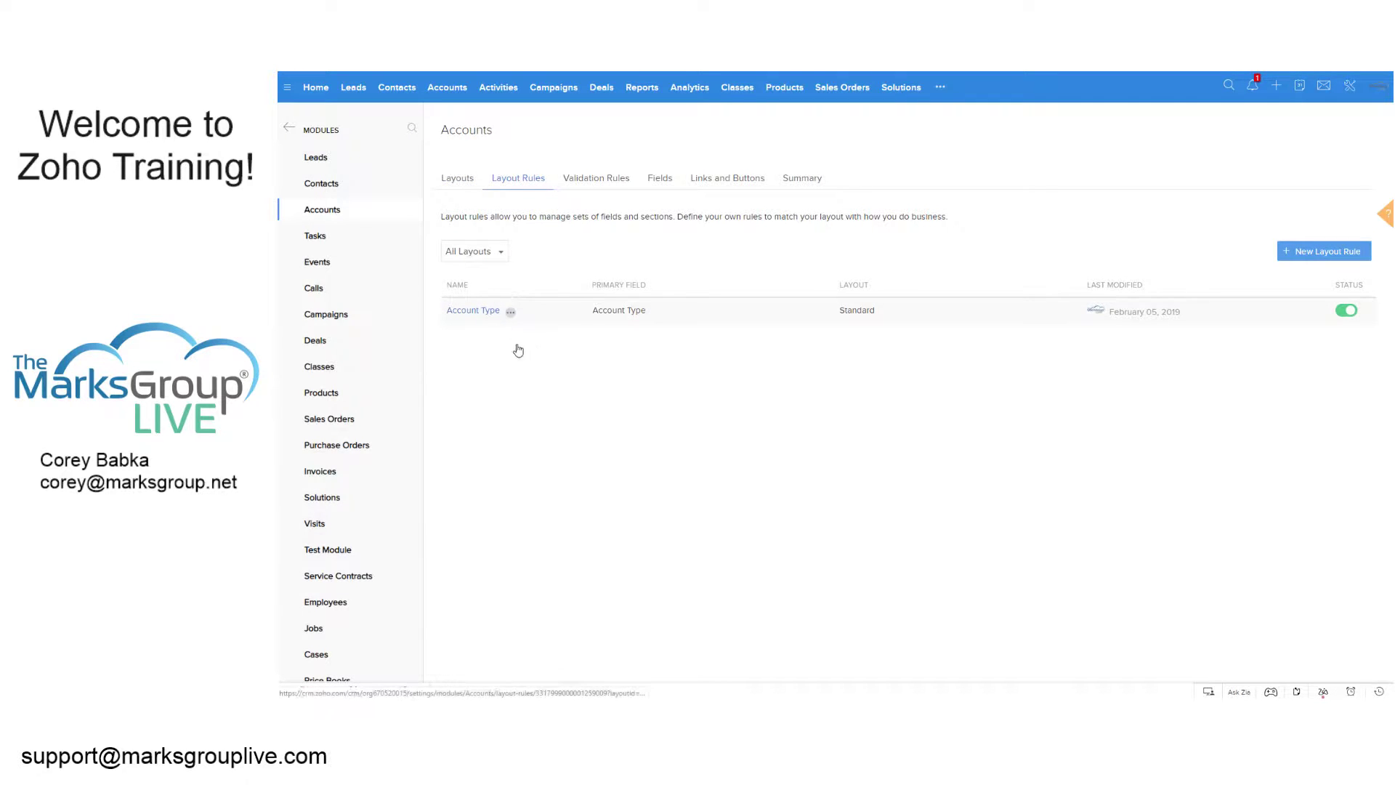
pyautogui.click(642, 320)
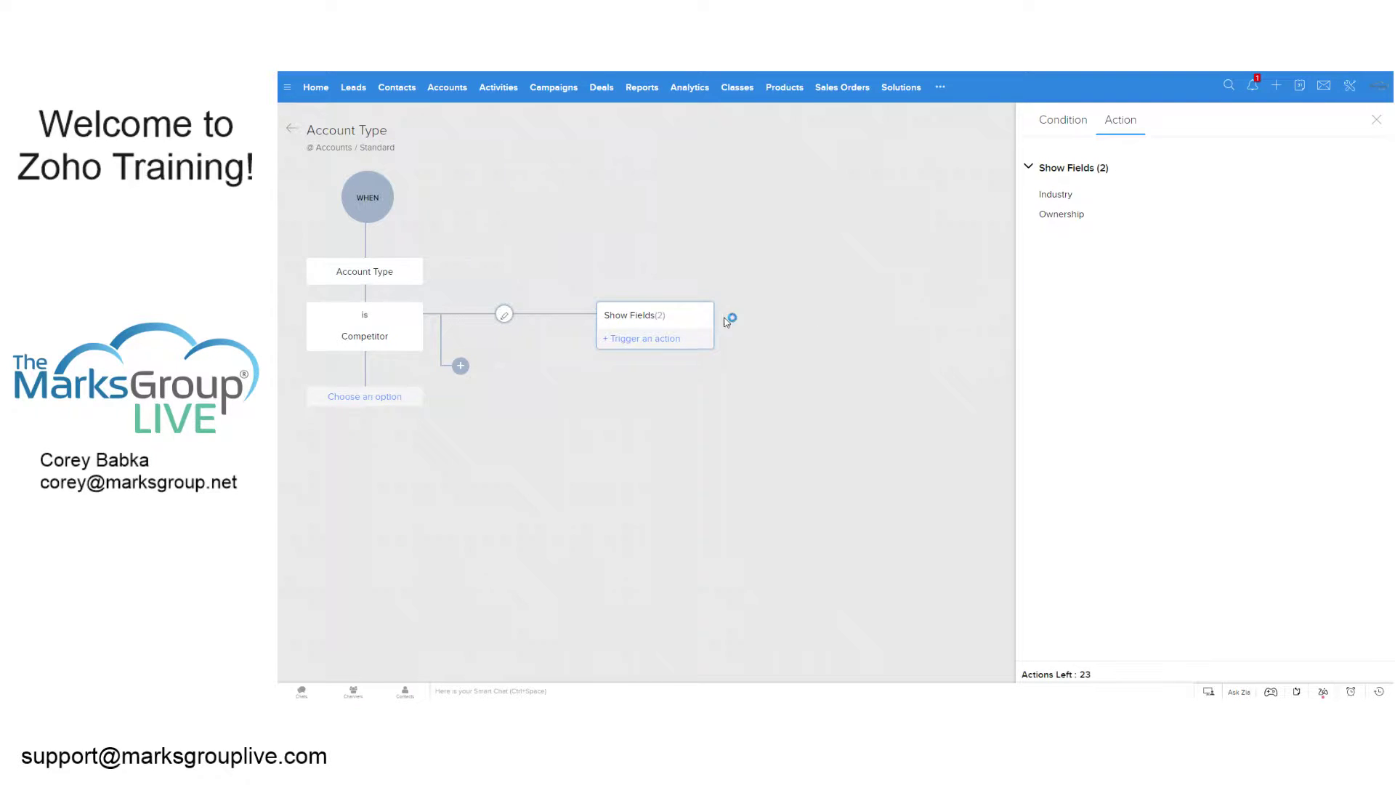
# Add a Show Sections action for the Competitor Data section to the rule's Competitor condition and save it
pyautogui.click(638, 340)
pyautogui.click(629, 388)
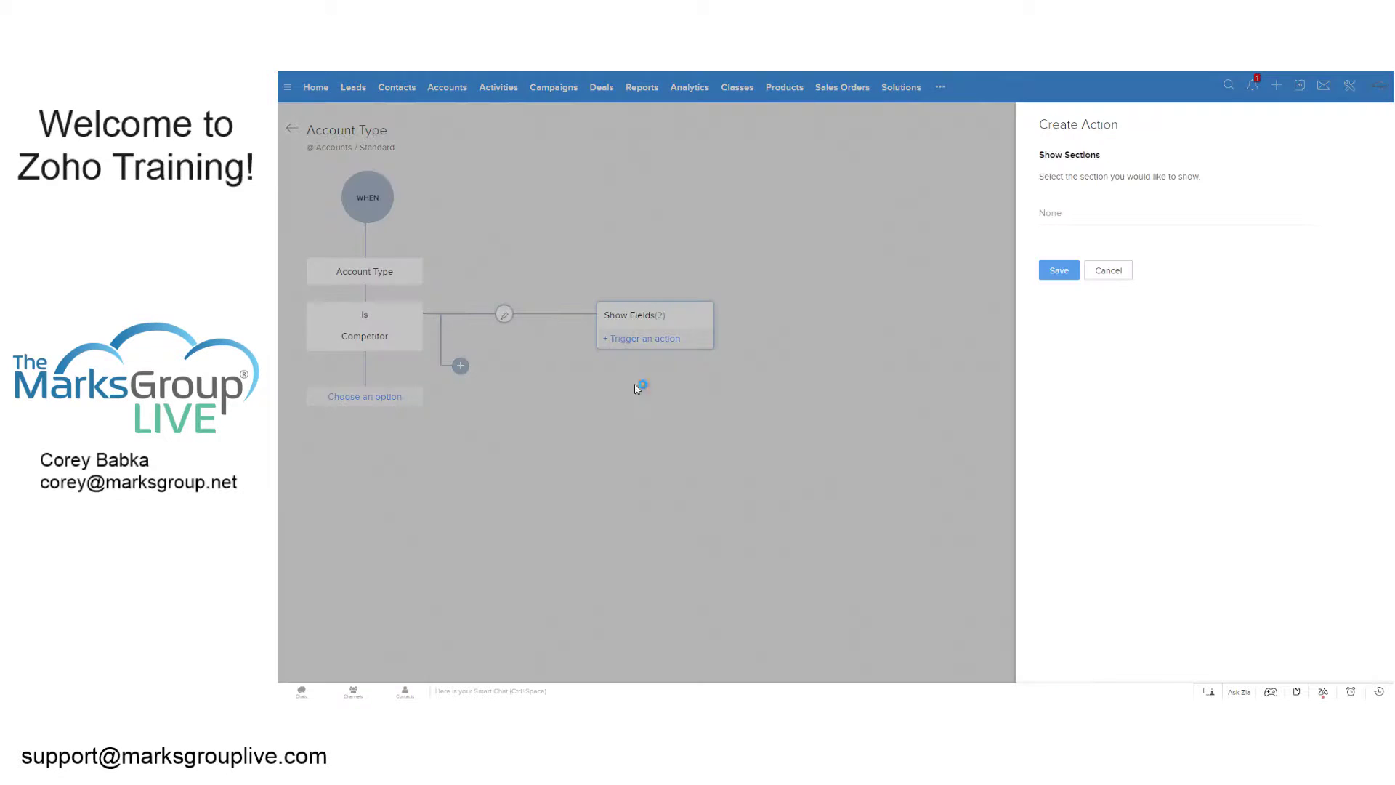
pyautogui.click(1076, 216)
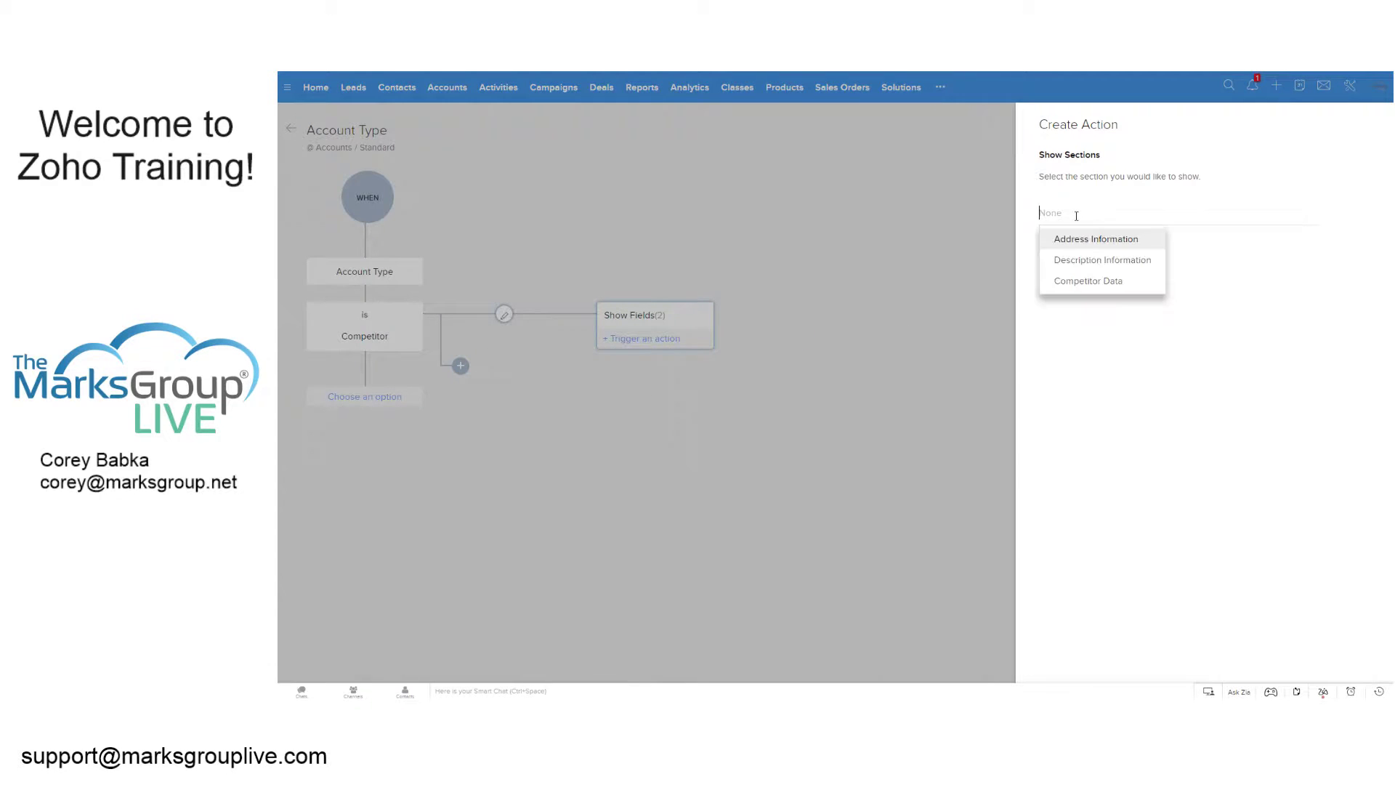
pyautogui.click(1073, 282)
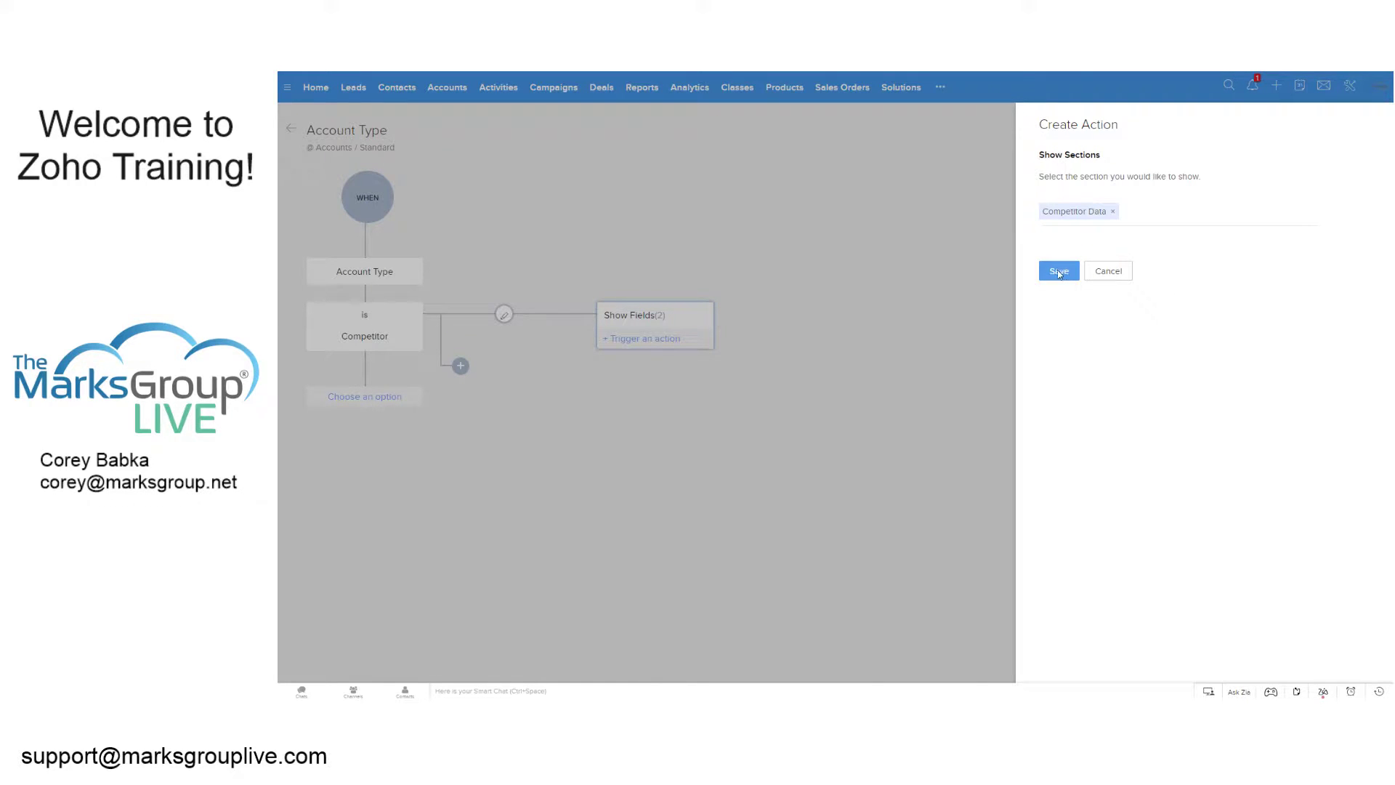
pyautogui.click(1059, 271)
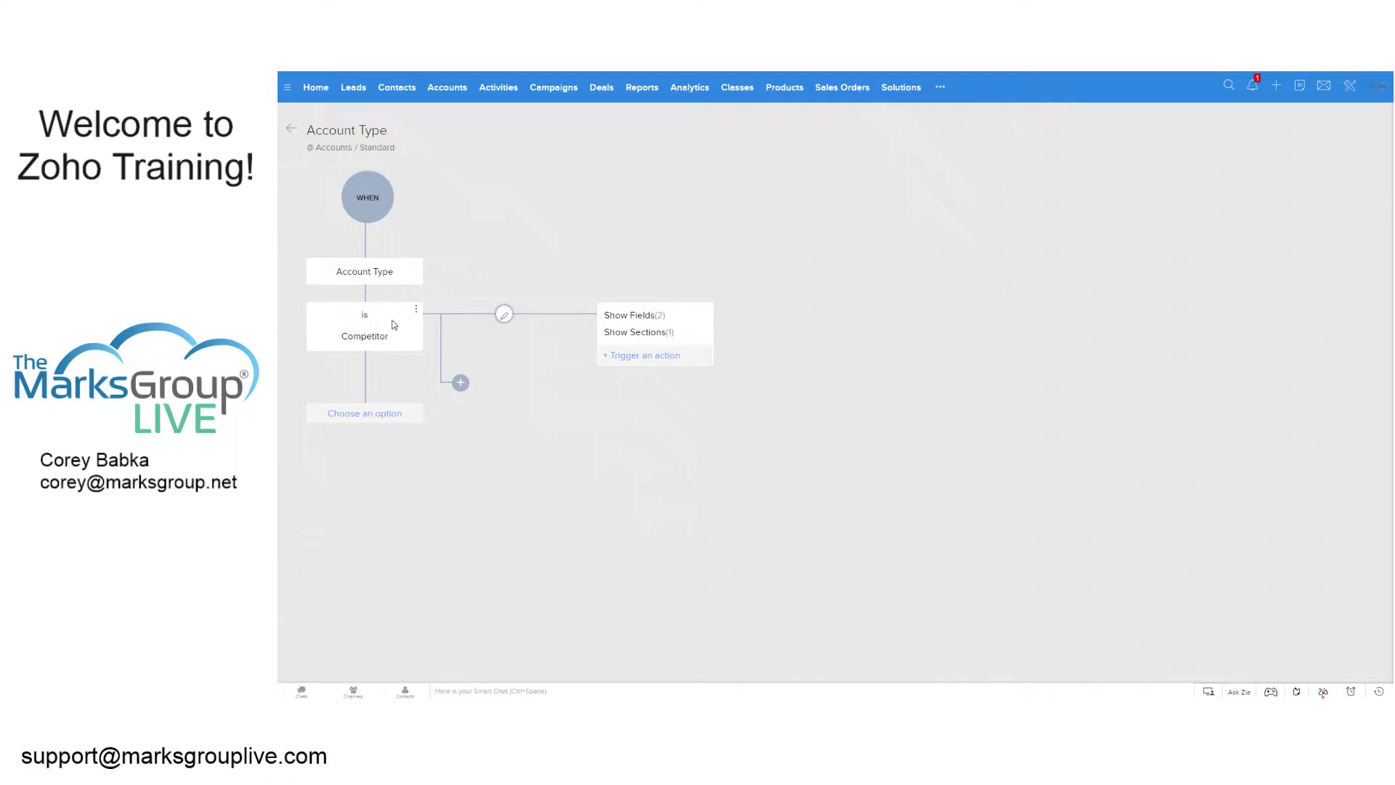
# Delete the Show Fields action for Industry and Ownership from the Competitor condition and confirm the deletion
pyautogui.click(640, 318)
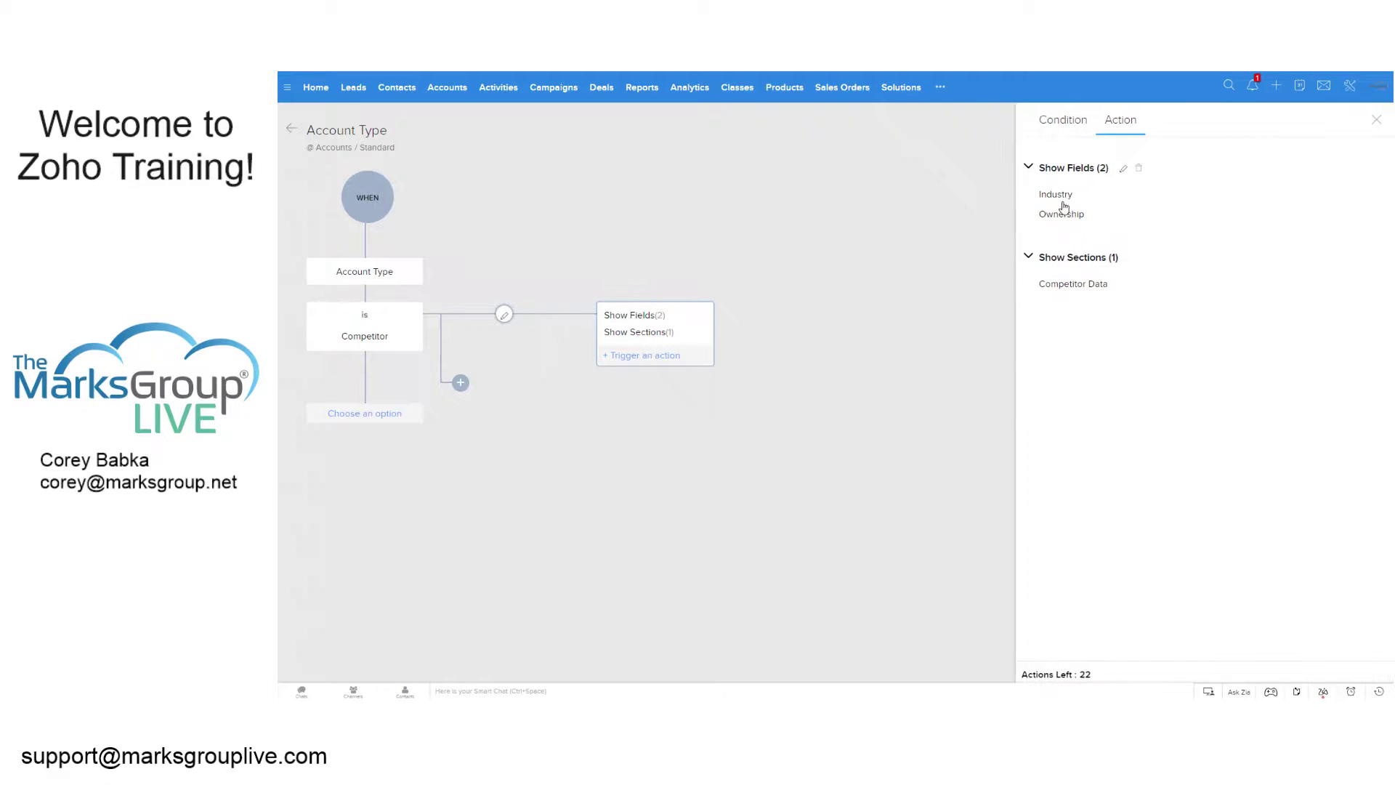
pyautogui.click(1139, 169)
pyautogui.click(828, 467)
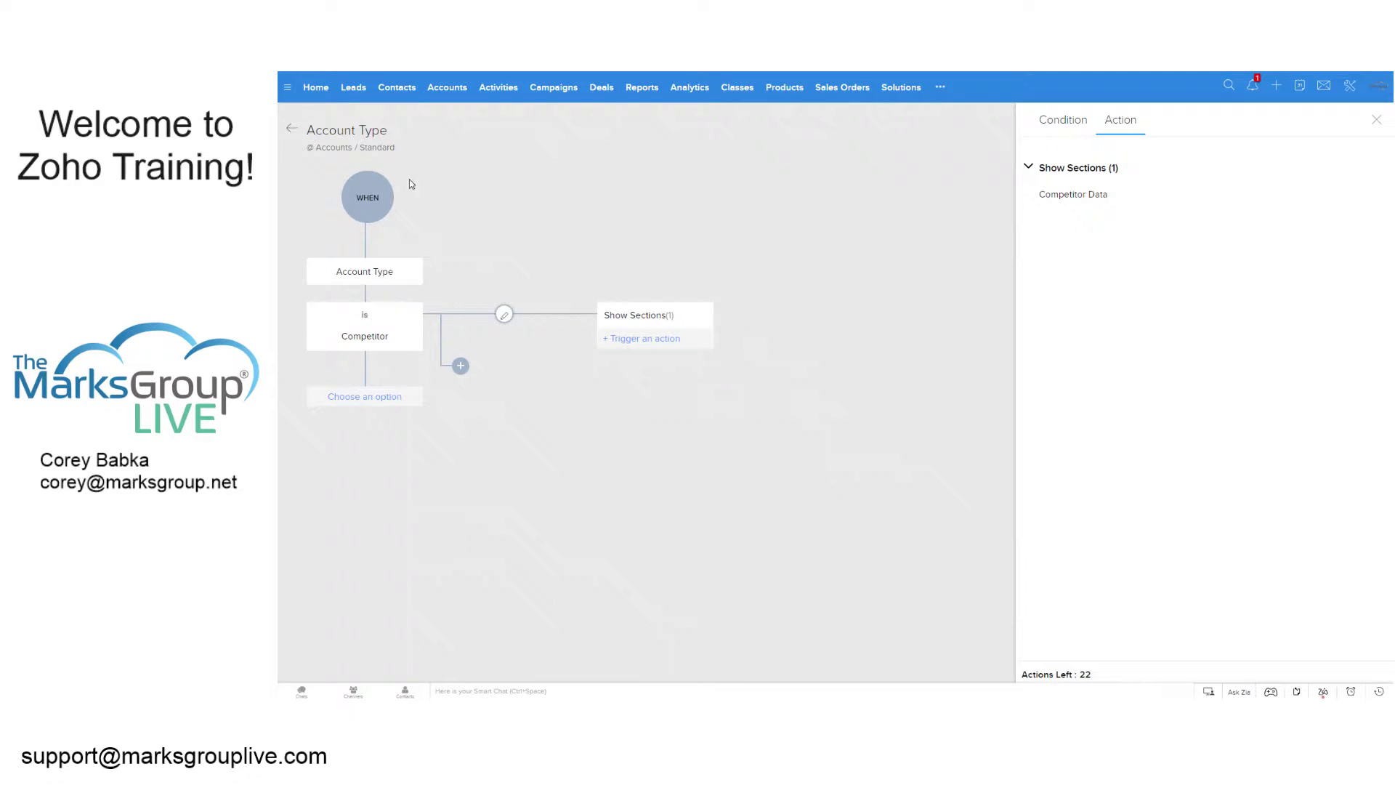
pyautogui.click(1074, 122)
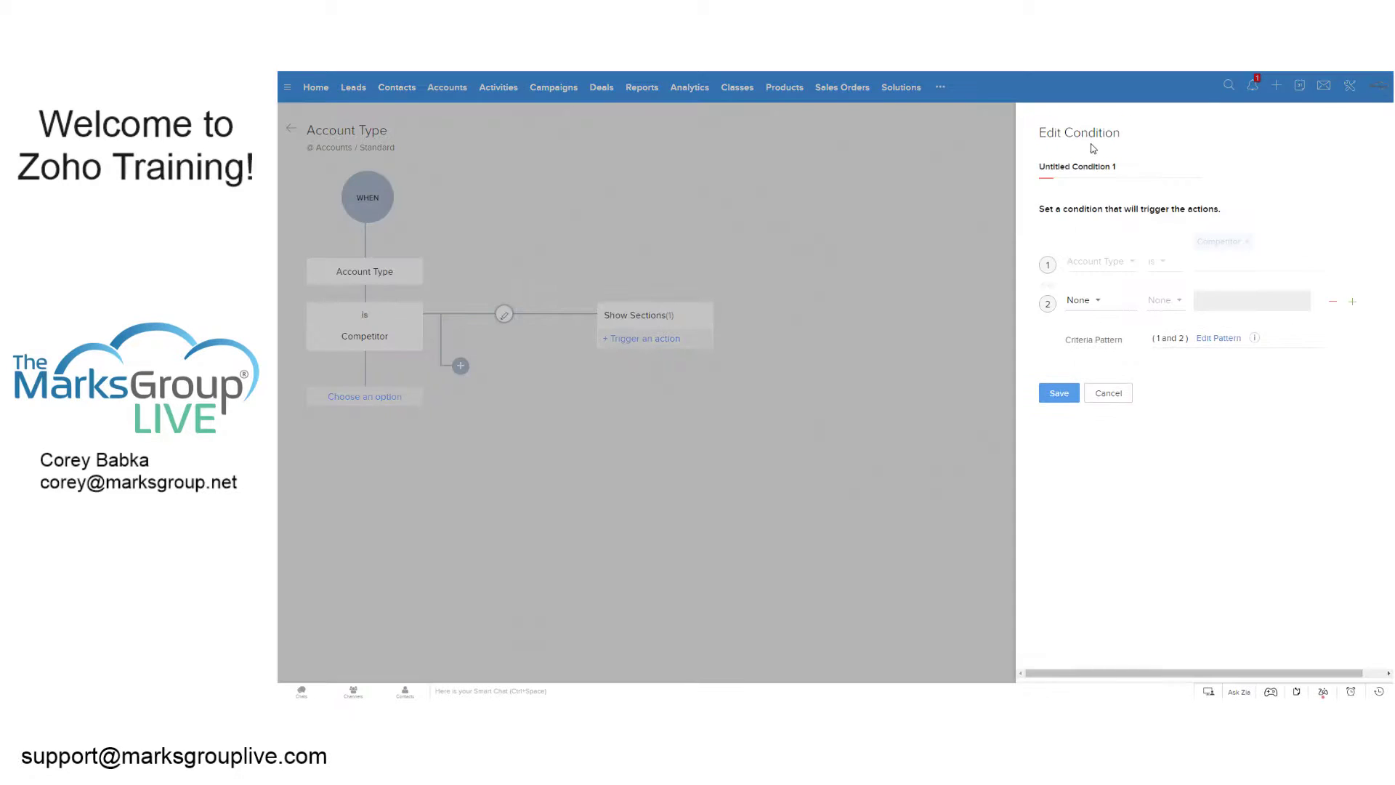
pyautogui.click(1062, 393)
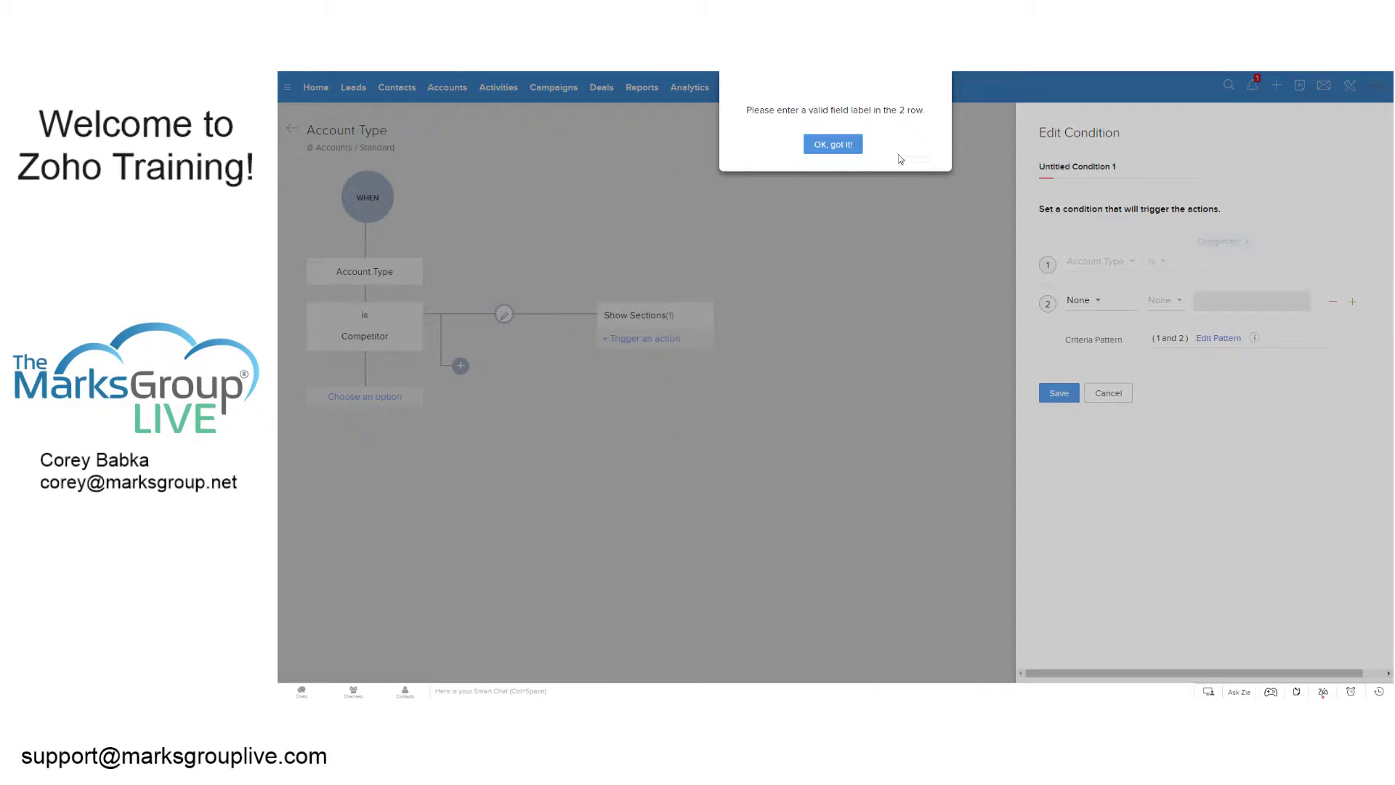
pyautogui.click(834, 144)
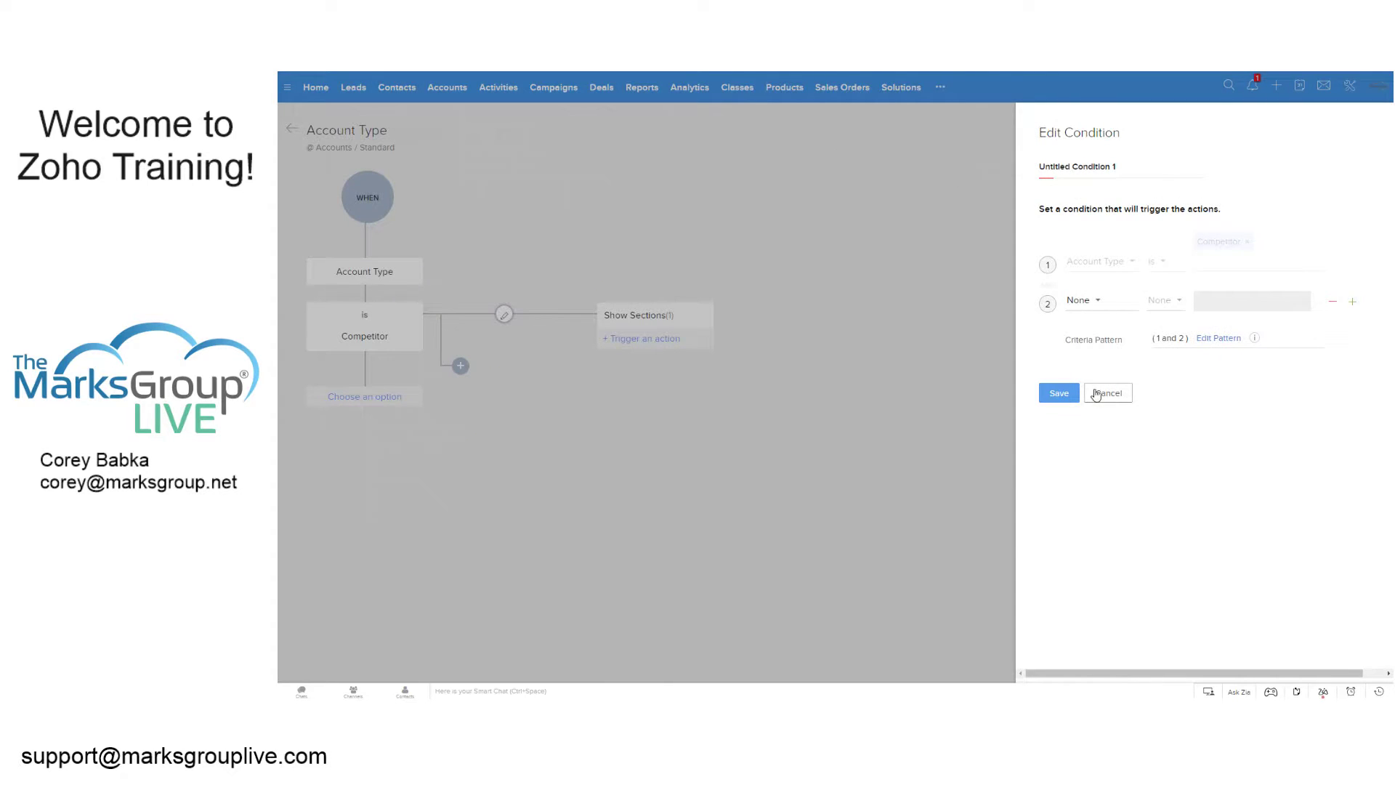
pyautogui.click(1103, 393)
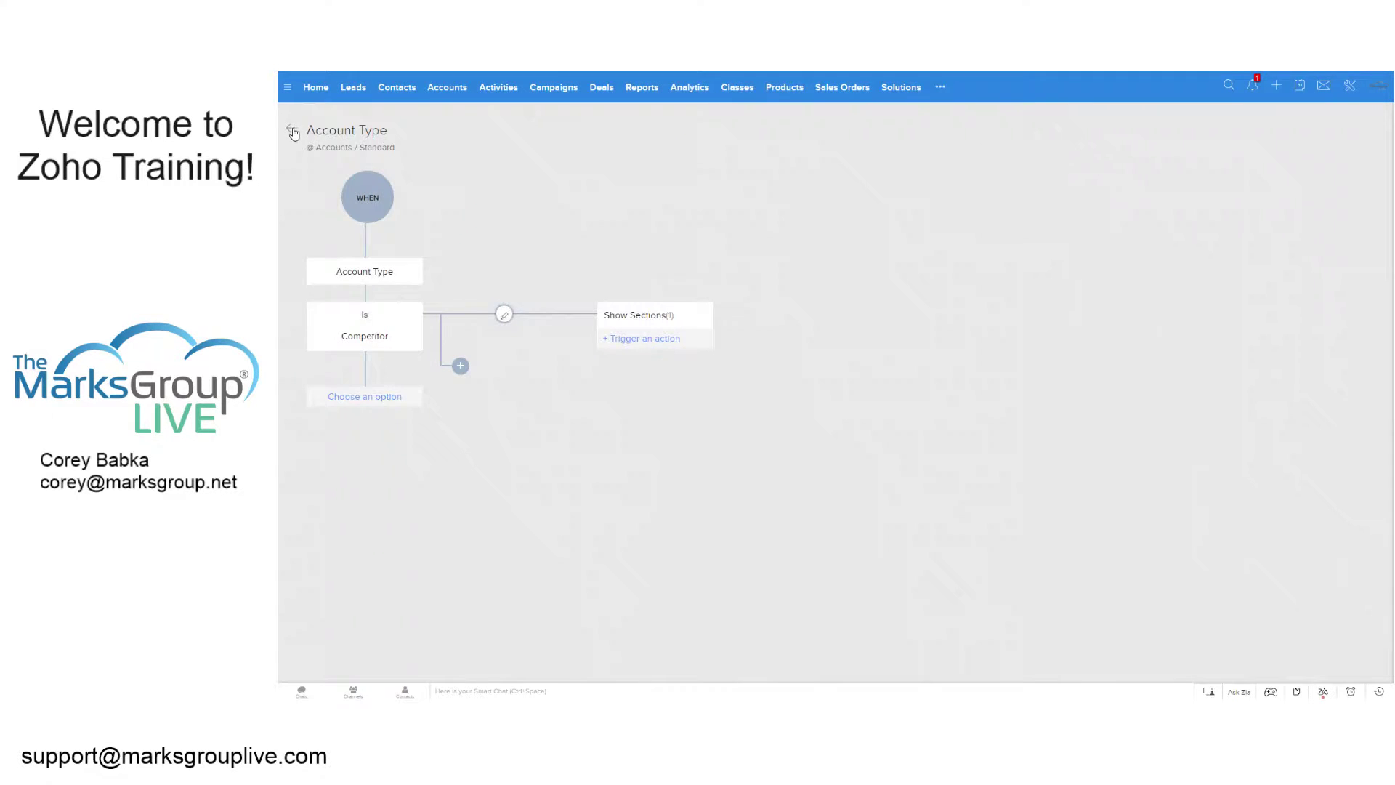
# Reopen the Account Type layout rule to check its remaining Show Sections action, and return to the Accounts layout rules list
pyautogui.click(293, 131)
pyautogui.click(462, 312)
pyautogui.click(625, 317)
pyautogui.moveTo(1087, 200)
pyautogui.click(290, 132)
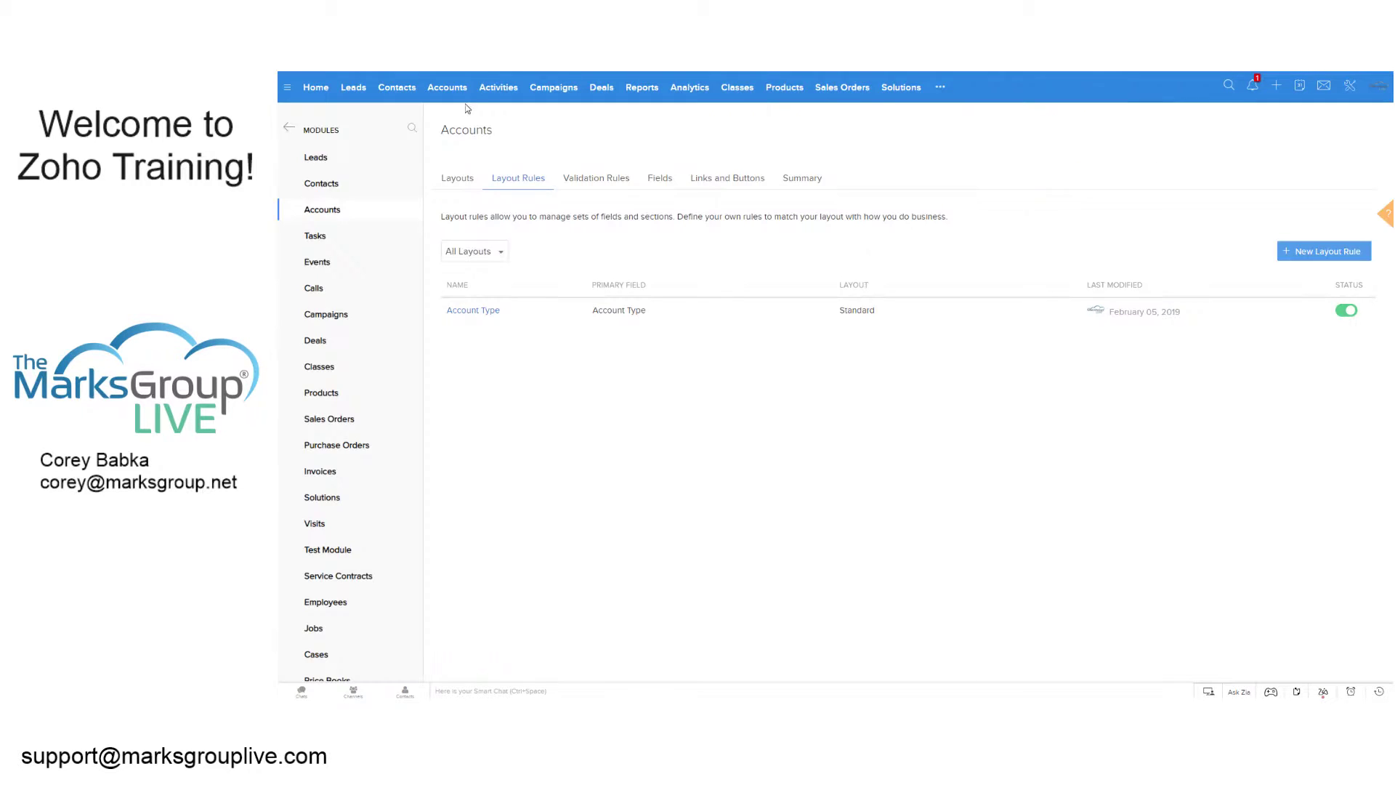
# Reopen the Bill's Boats account record and check which sections its details show with no Account Type set
pyautogui.click(446, 88)
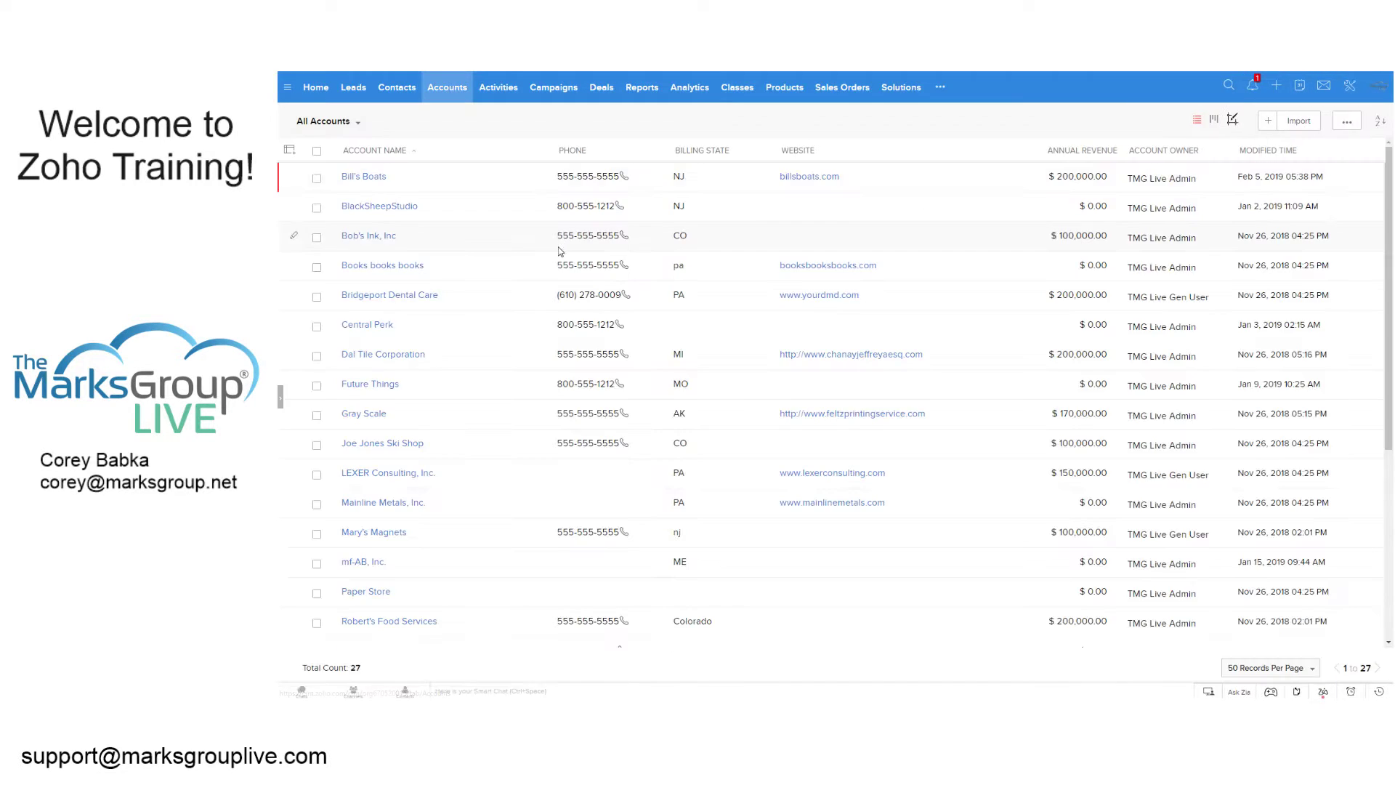
pyautogui.click(366, 178)
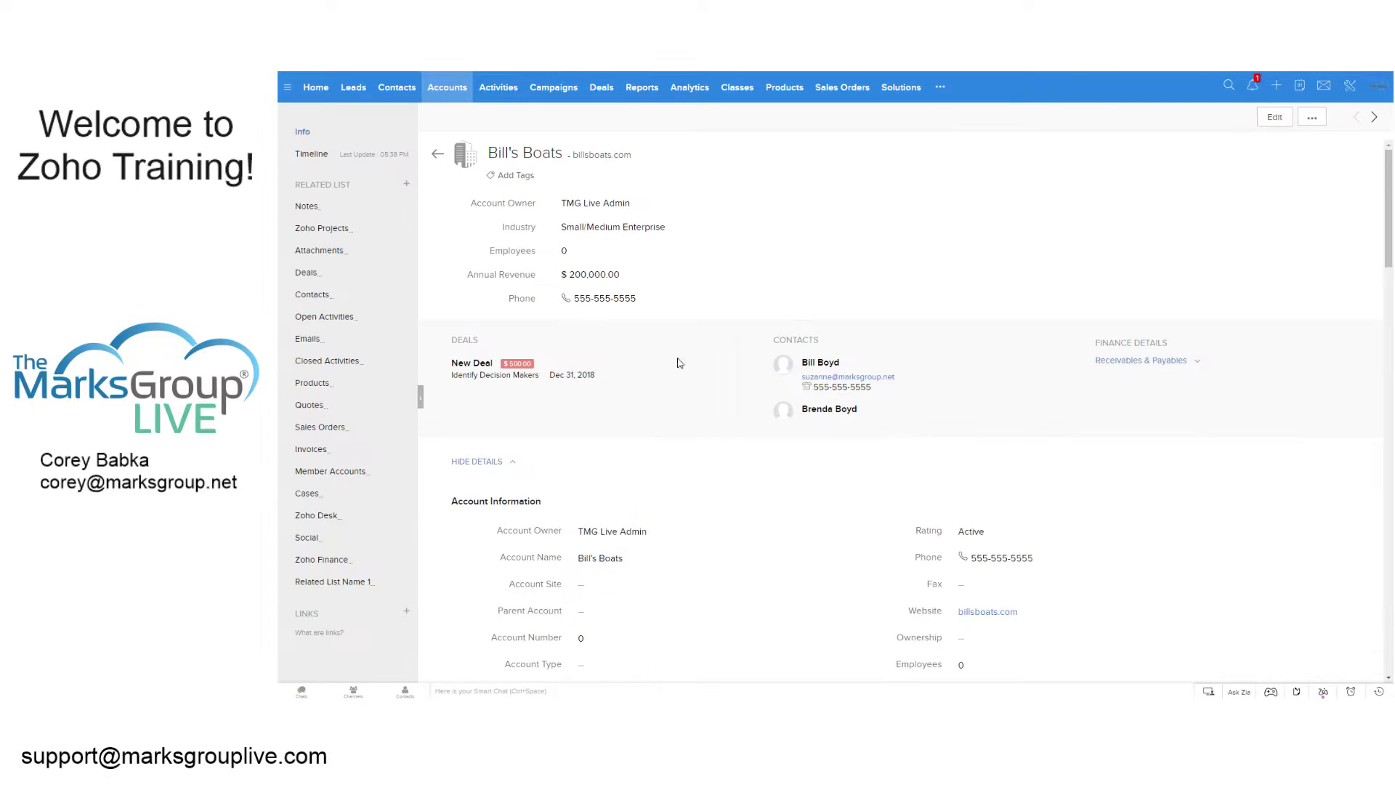
pyautogui.scroll(-5, 705, 415)
pyautogui.scroll(-3, 733, 423)
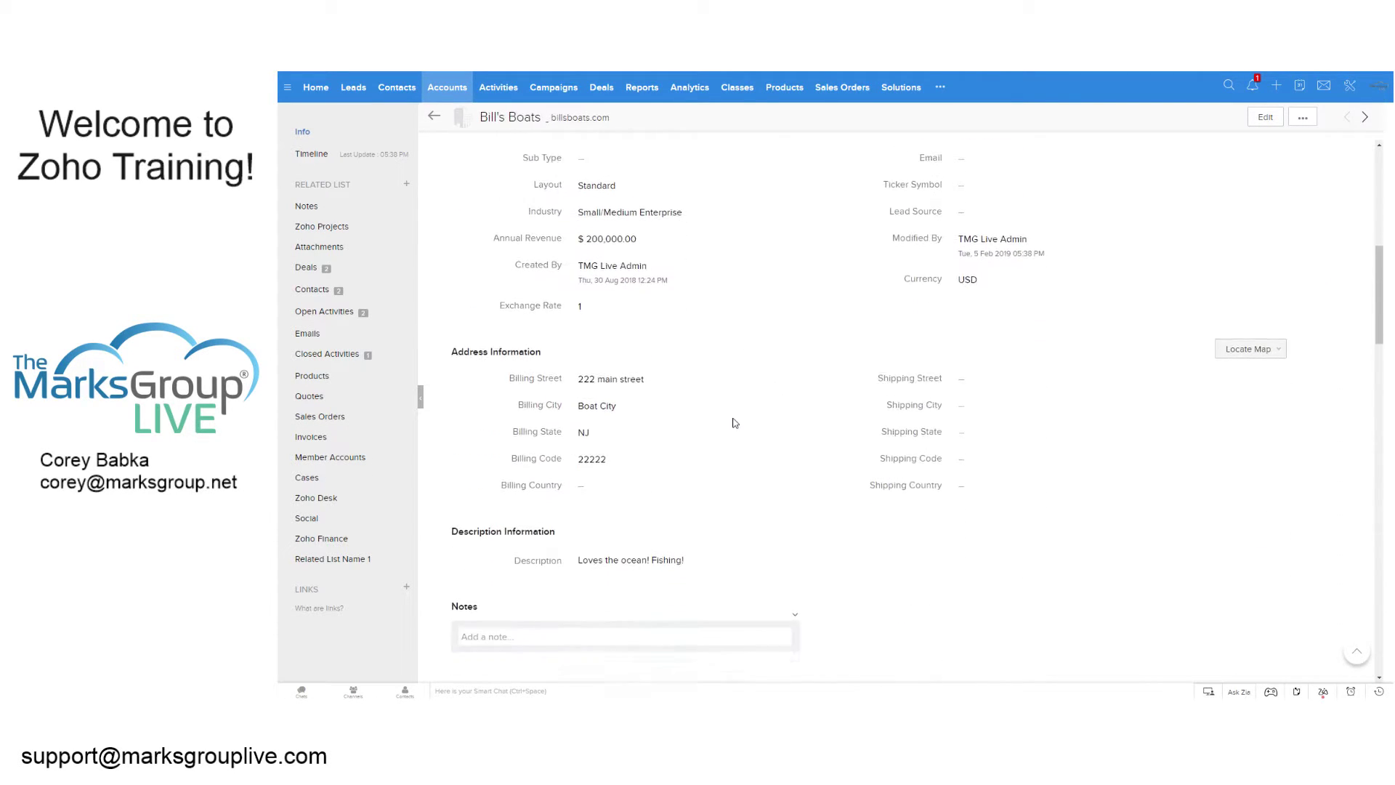
# Set the Bill's Boats Account Type to Competitor, save it, and check the record's details for the Competitor Data section
pyautogui.scroll(3, 676, 445)
pyautogui.click(629, 367)
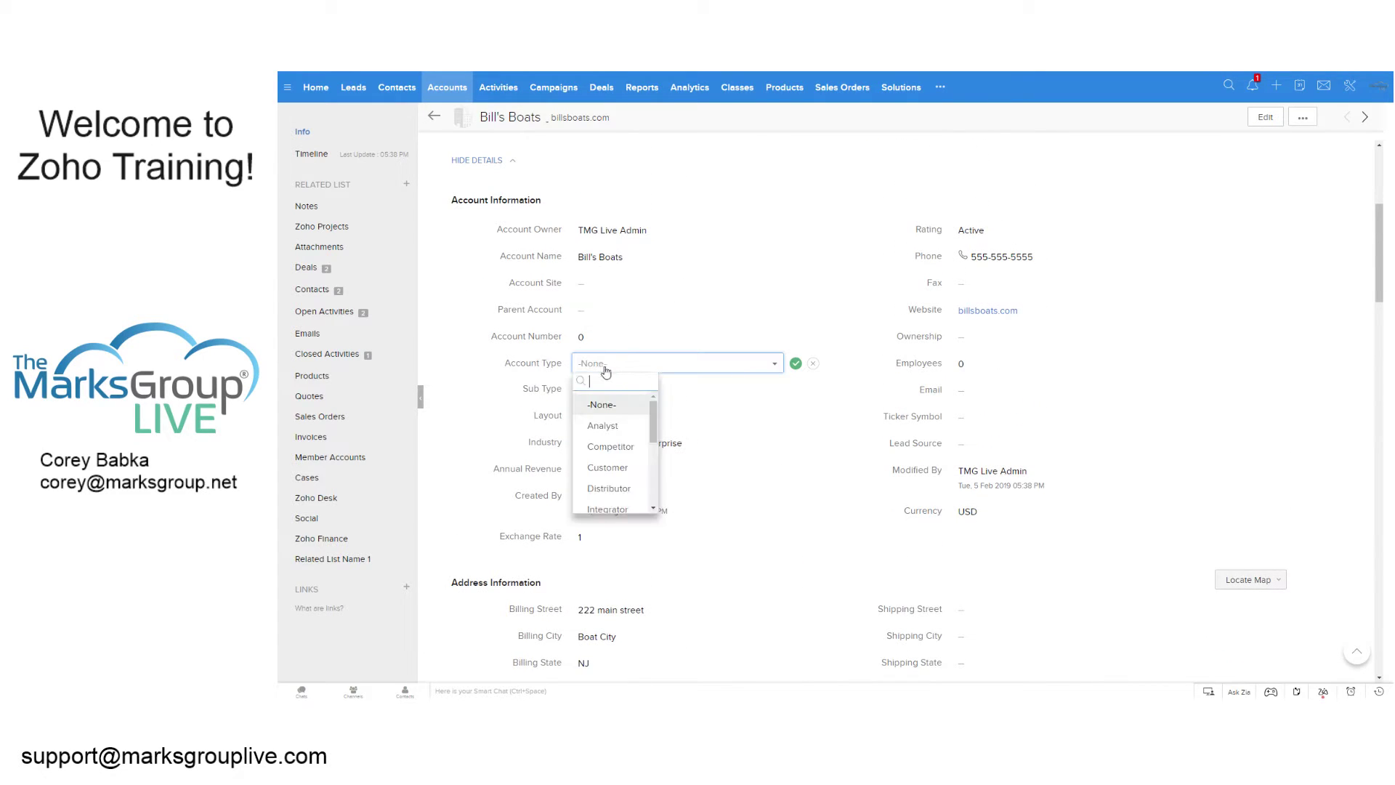
pyautogui.click(610, 426)
pyautogui.click(794, 364)
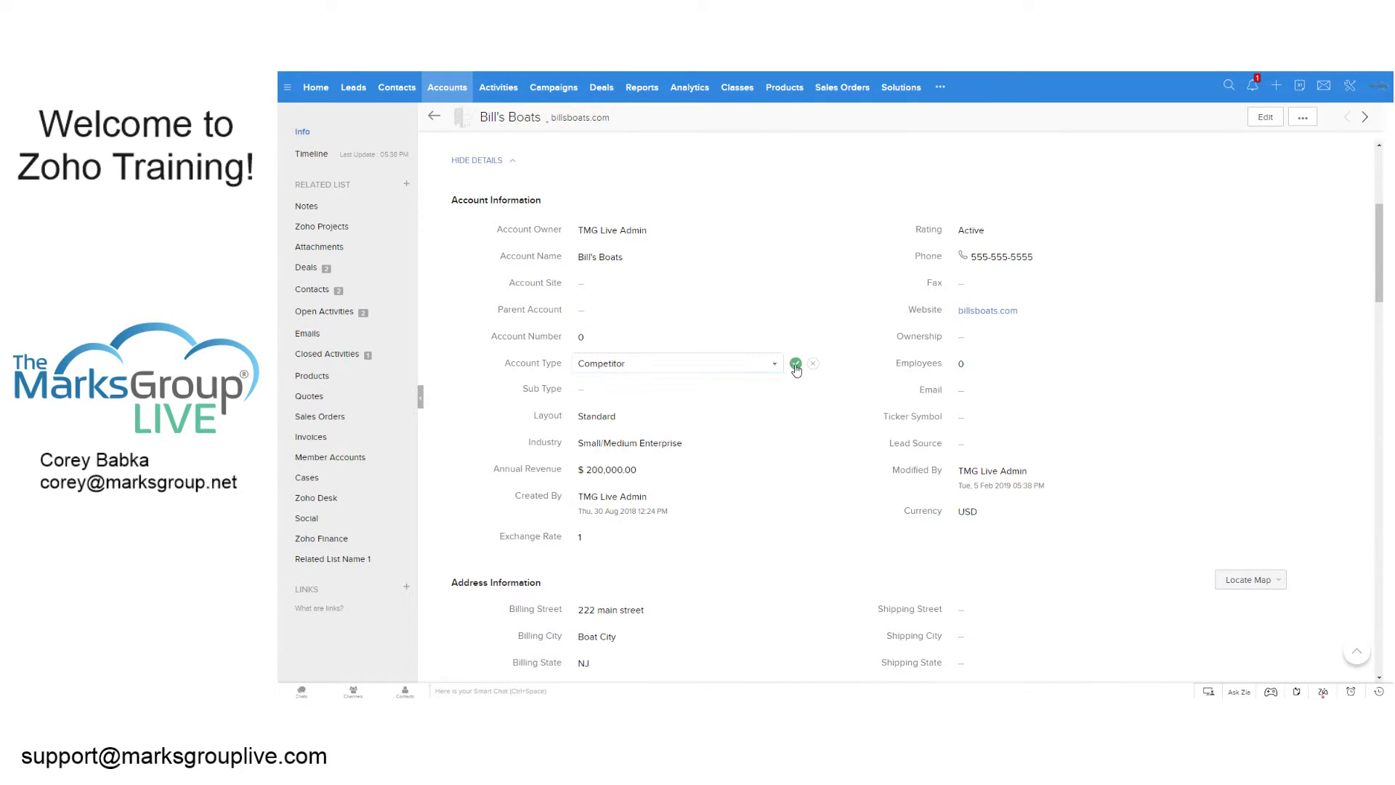
pyautogui.scroll(-2, 654, 465)
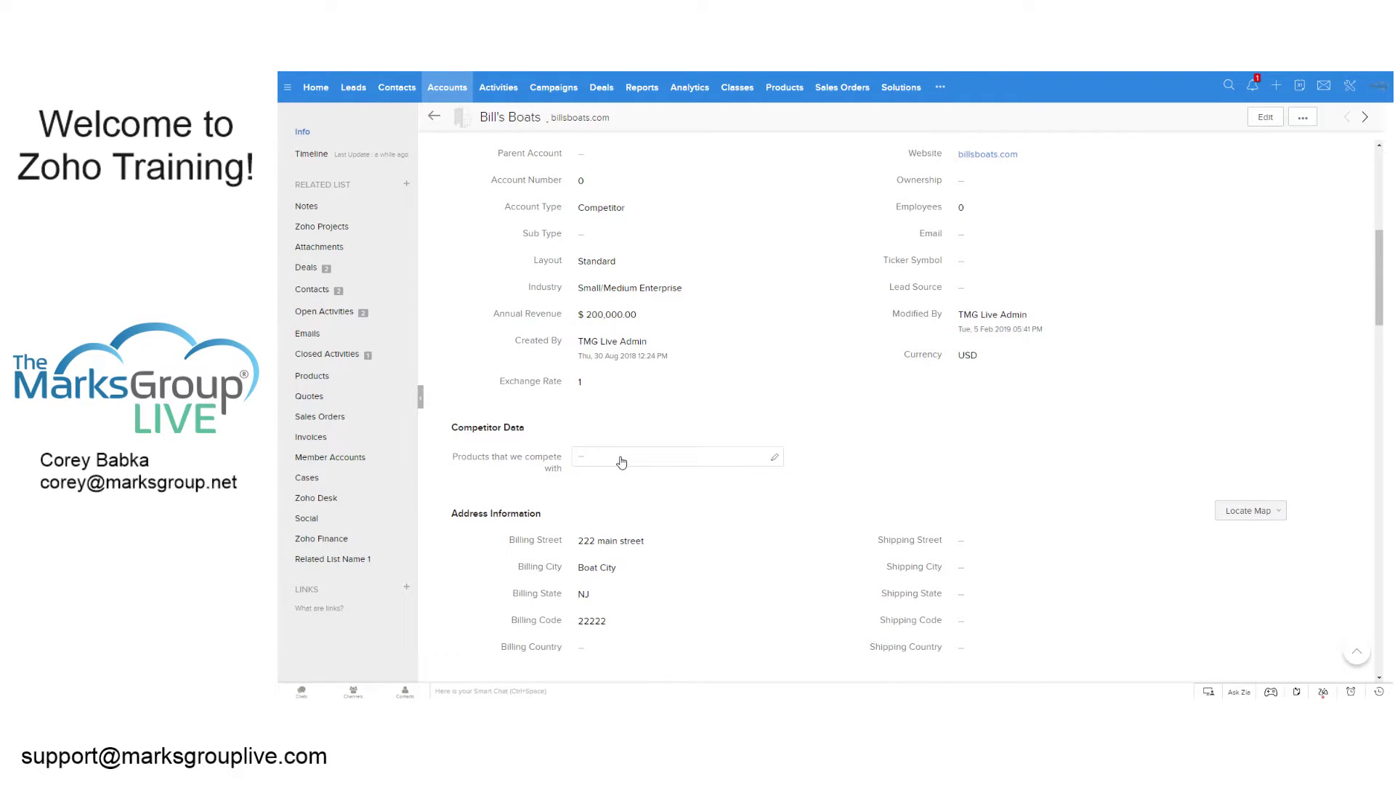
pyautogui.scroll(4, 625, 458)
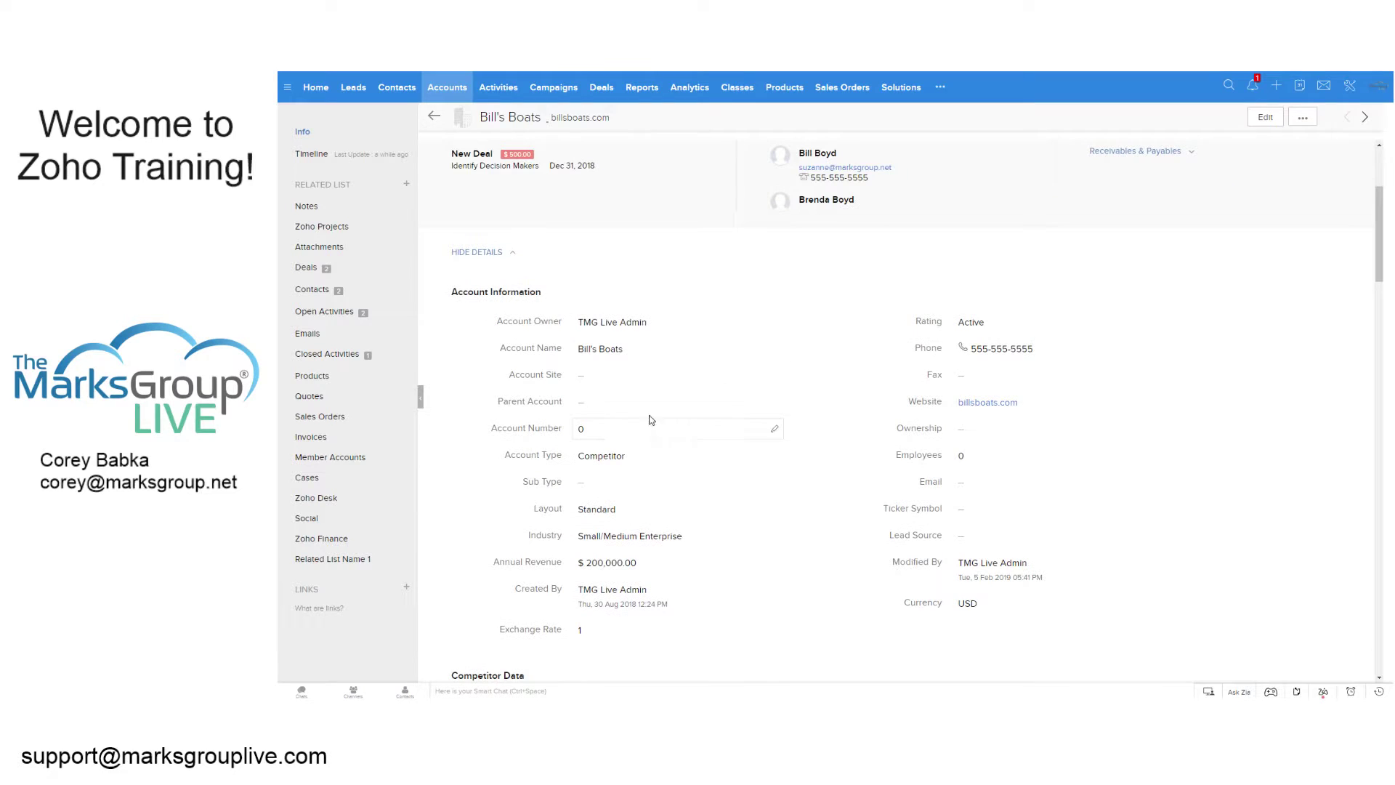
pyautogui.scroll(-2, 654, 443)
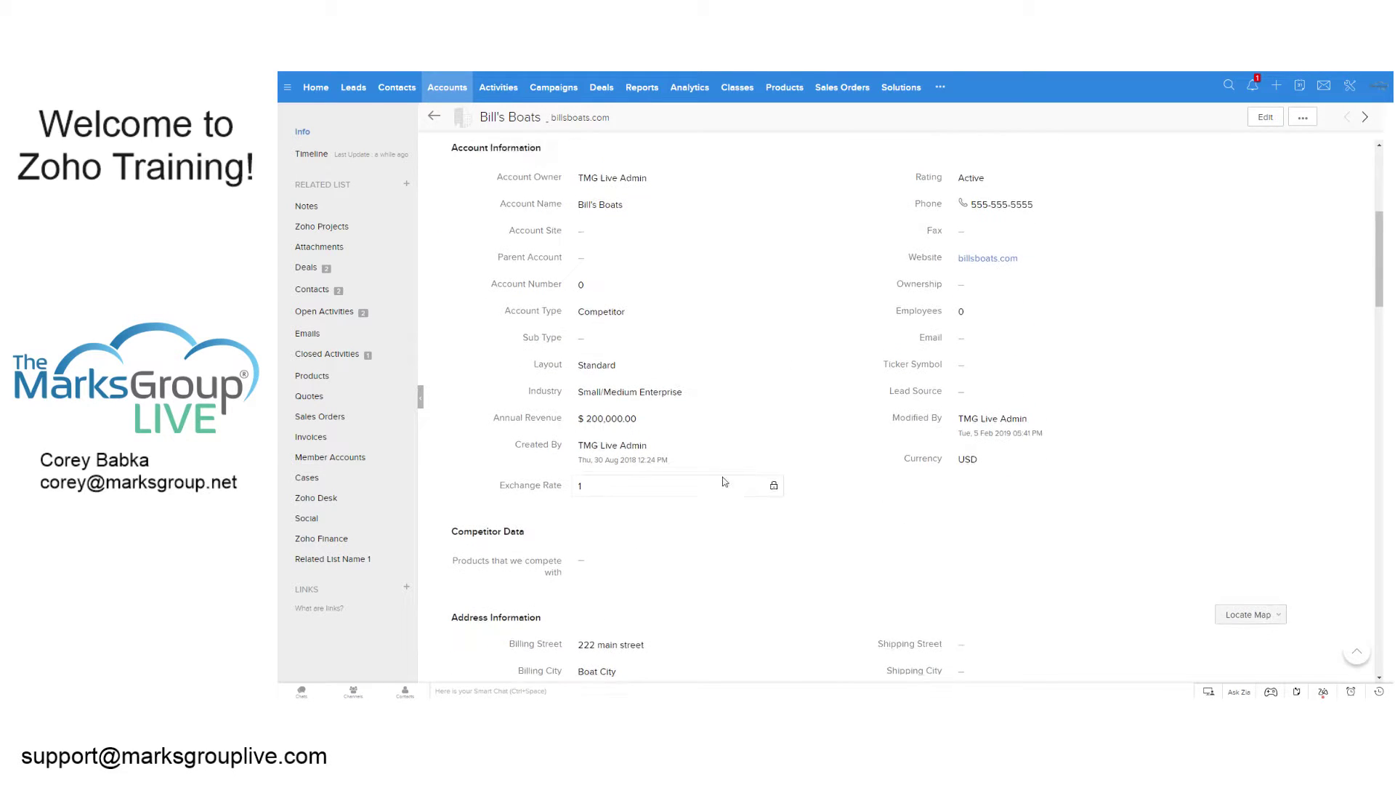
pyautogui.scroll(5, 723, 475)
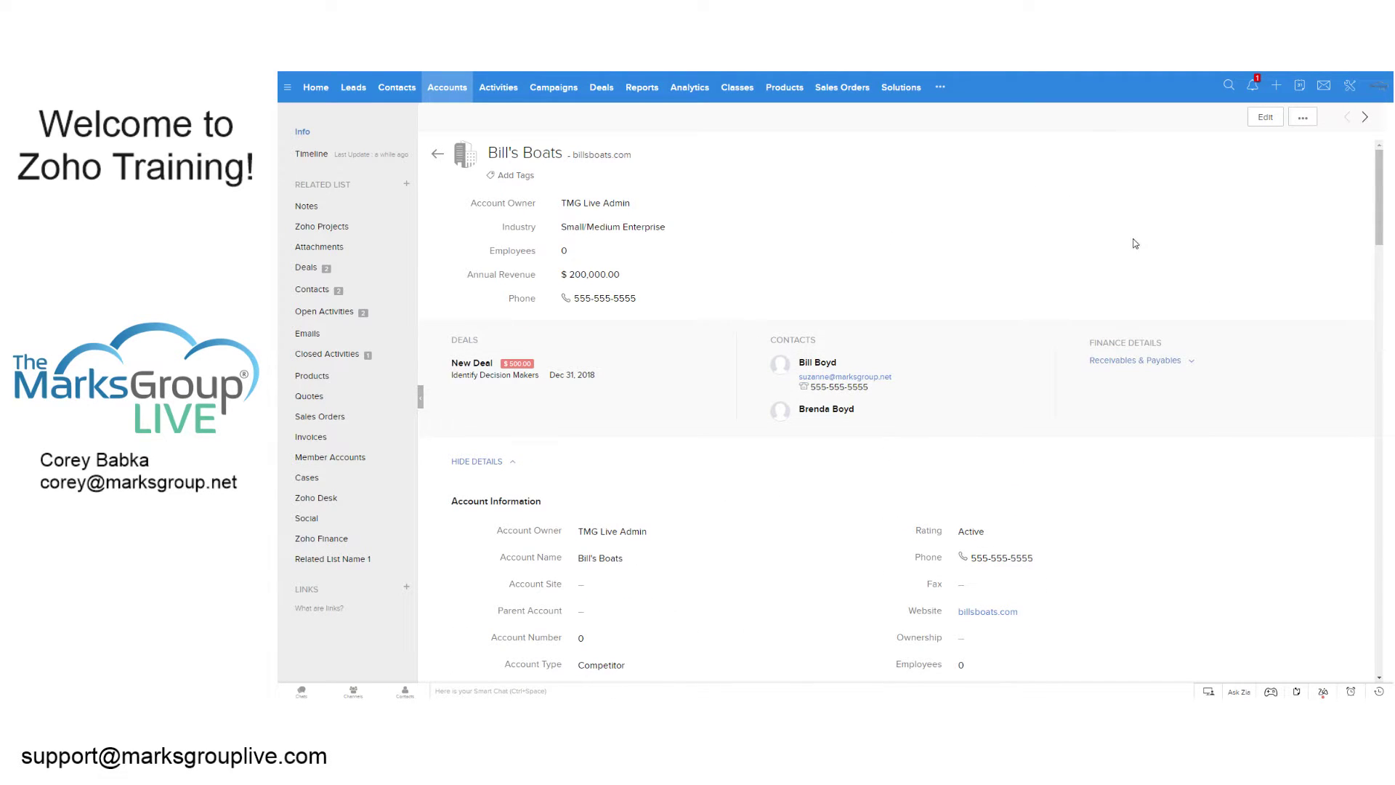